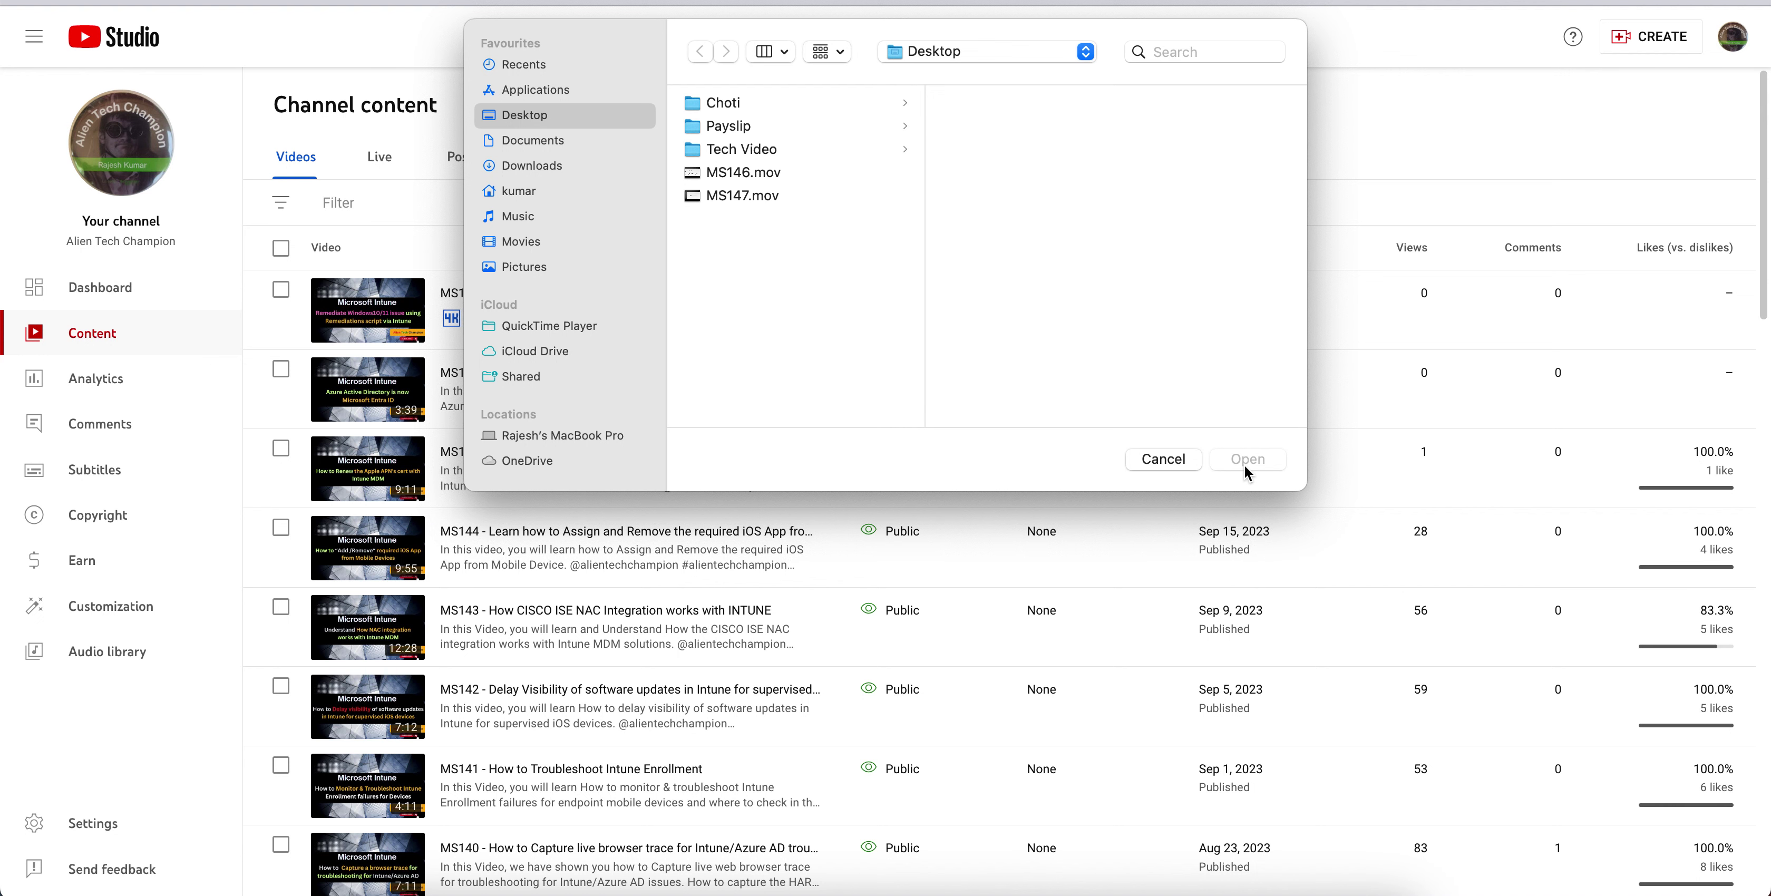
- Cancel the YouTube Studio file-open dialog so no video is uploaded
click(1181, 464)
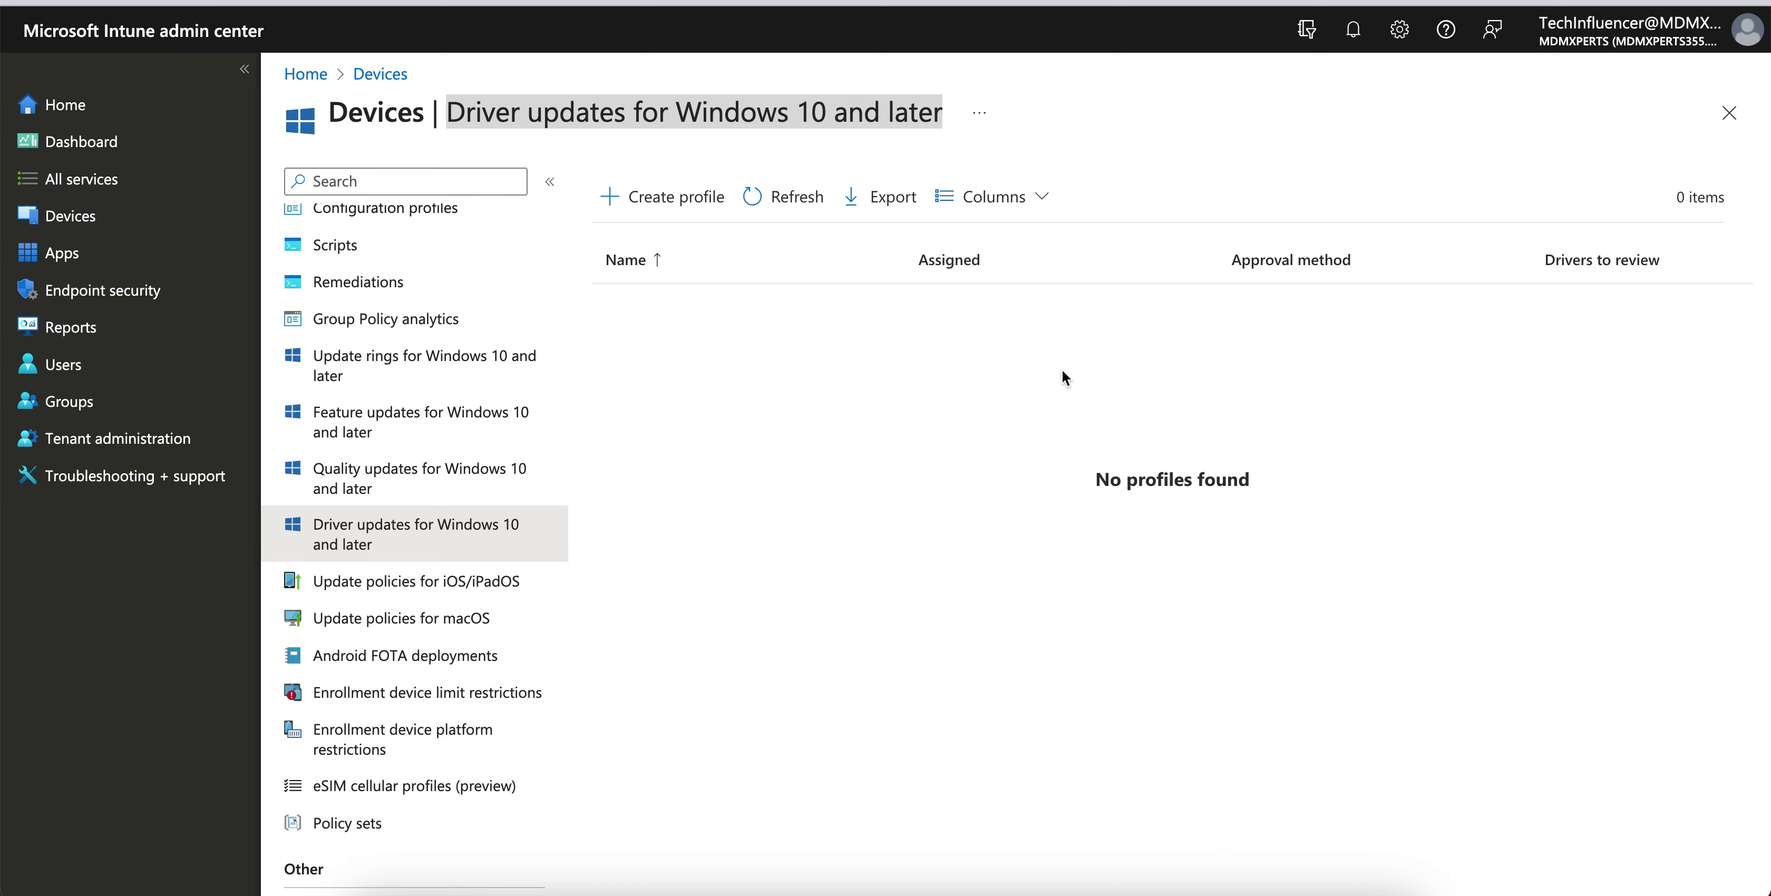
click(181, 220)
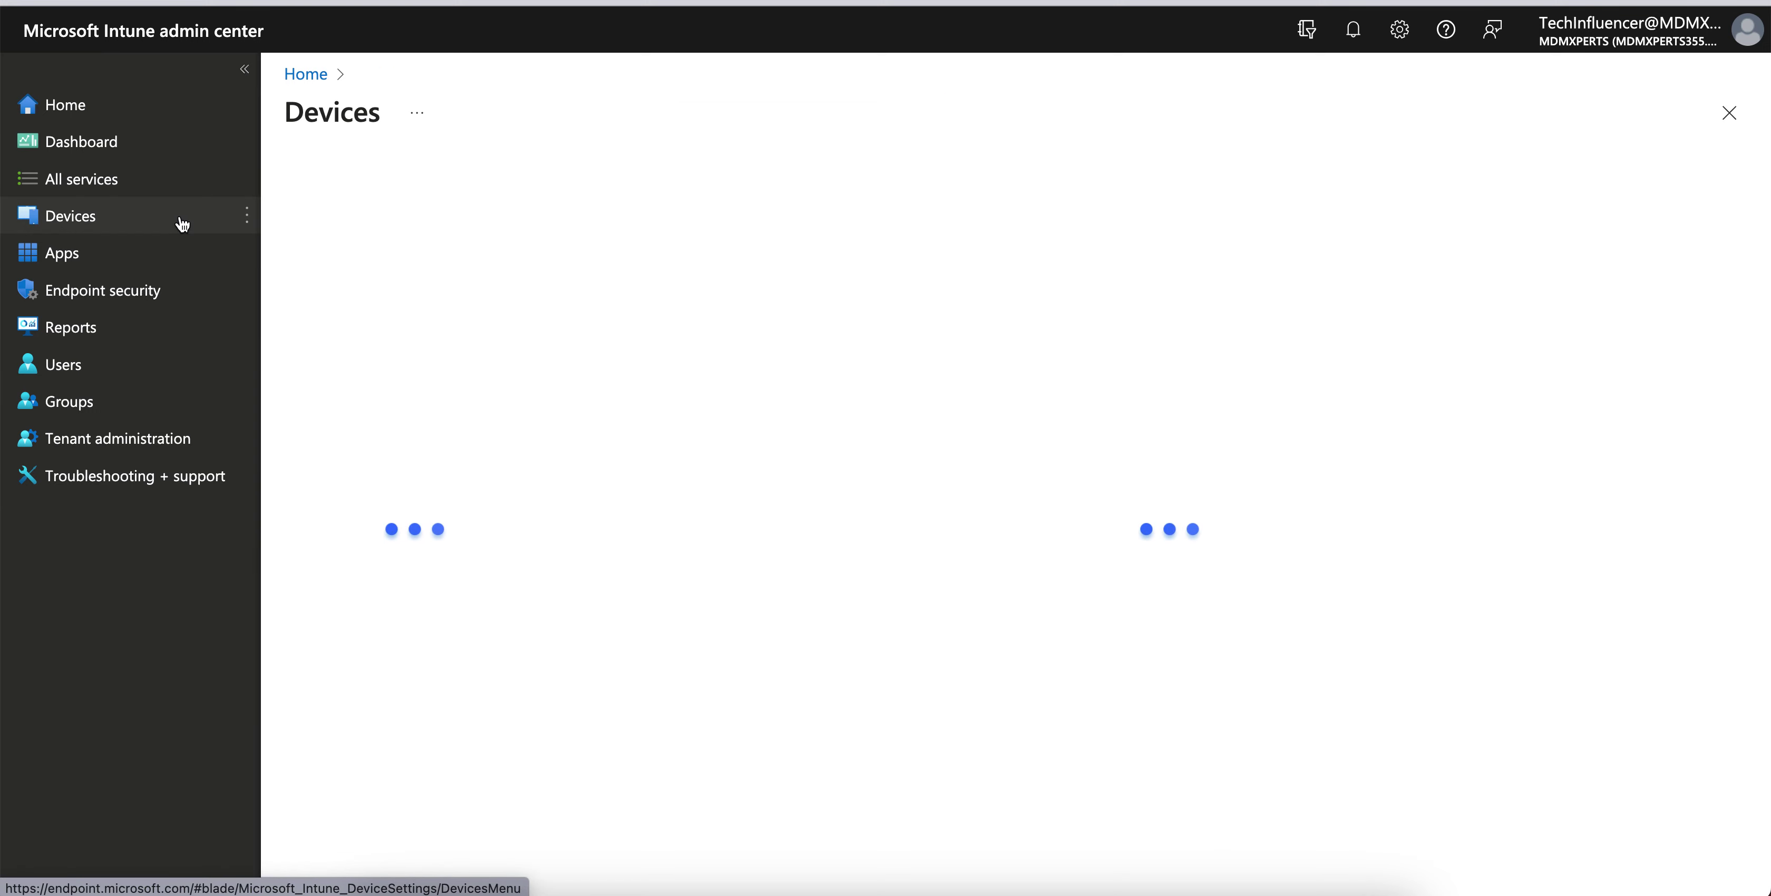
scroll(565, 460, down, 10)
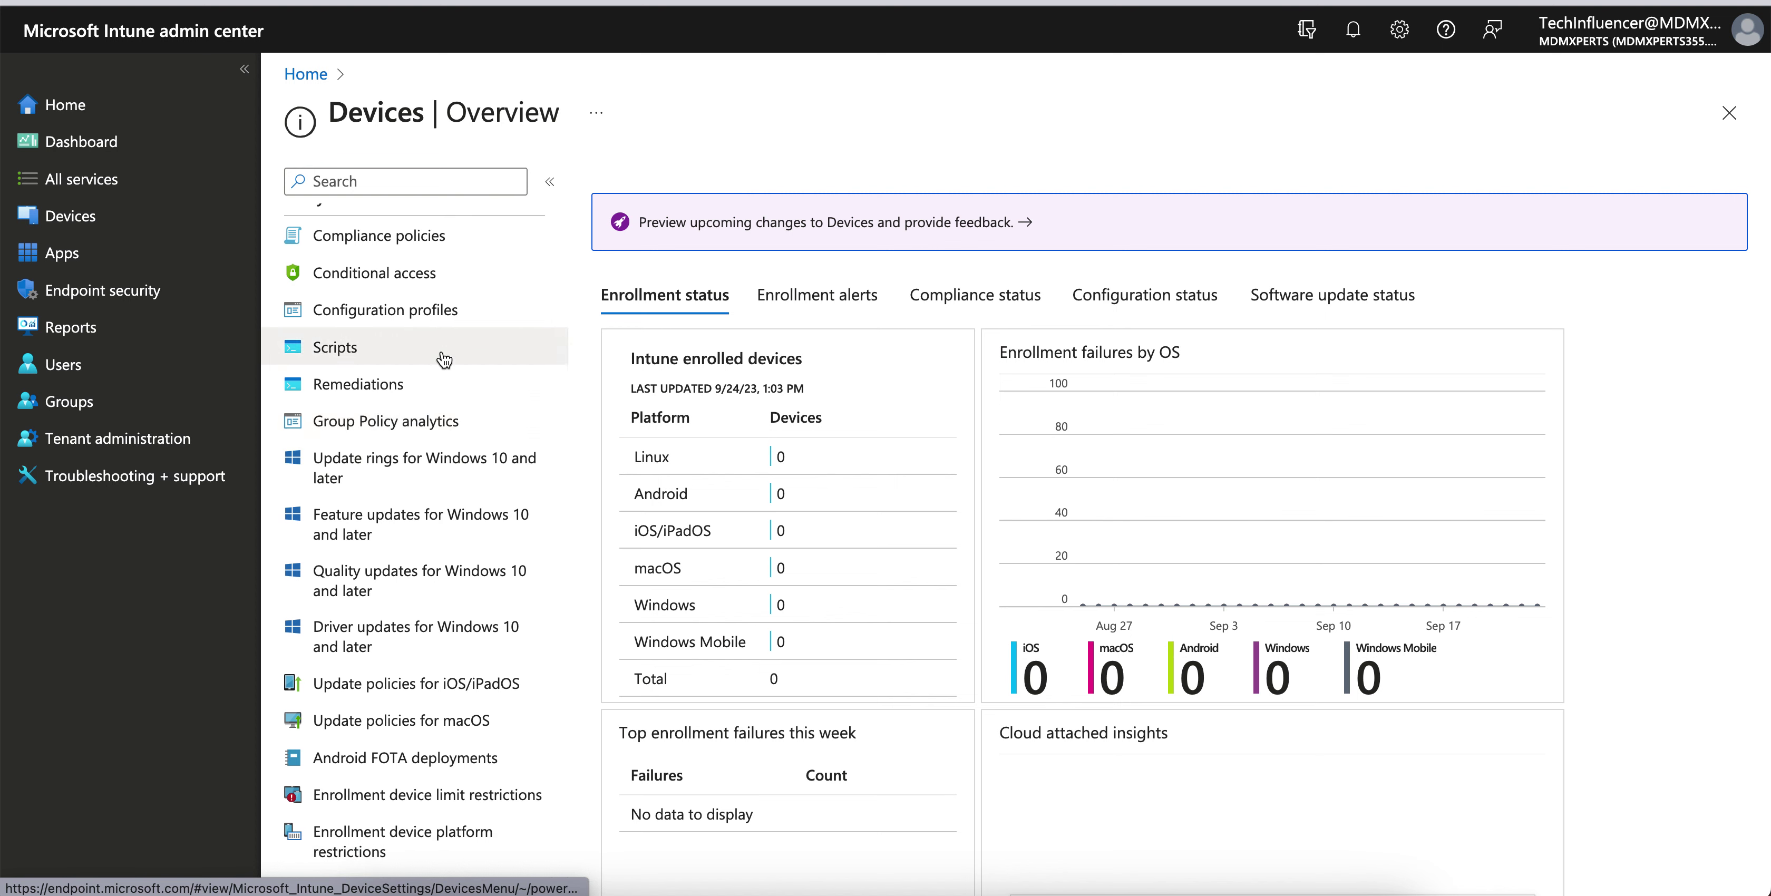
scroll(443, 351, up, 1)
scroll(443, 357, down, 2)
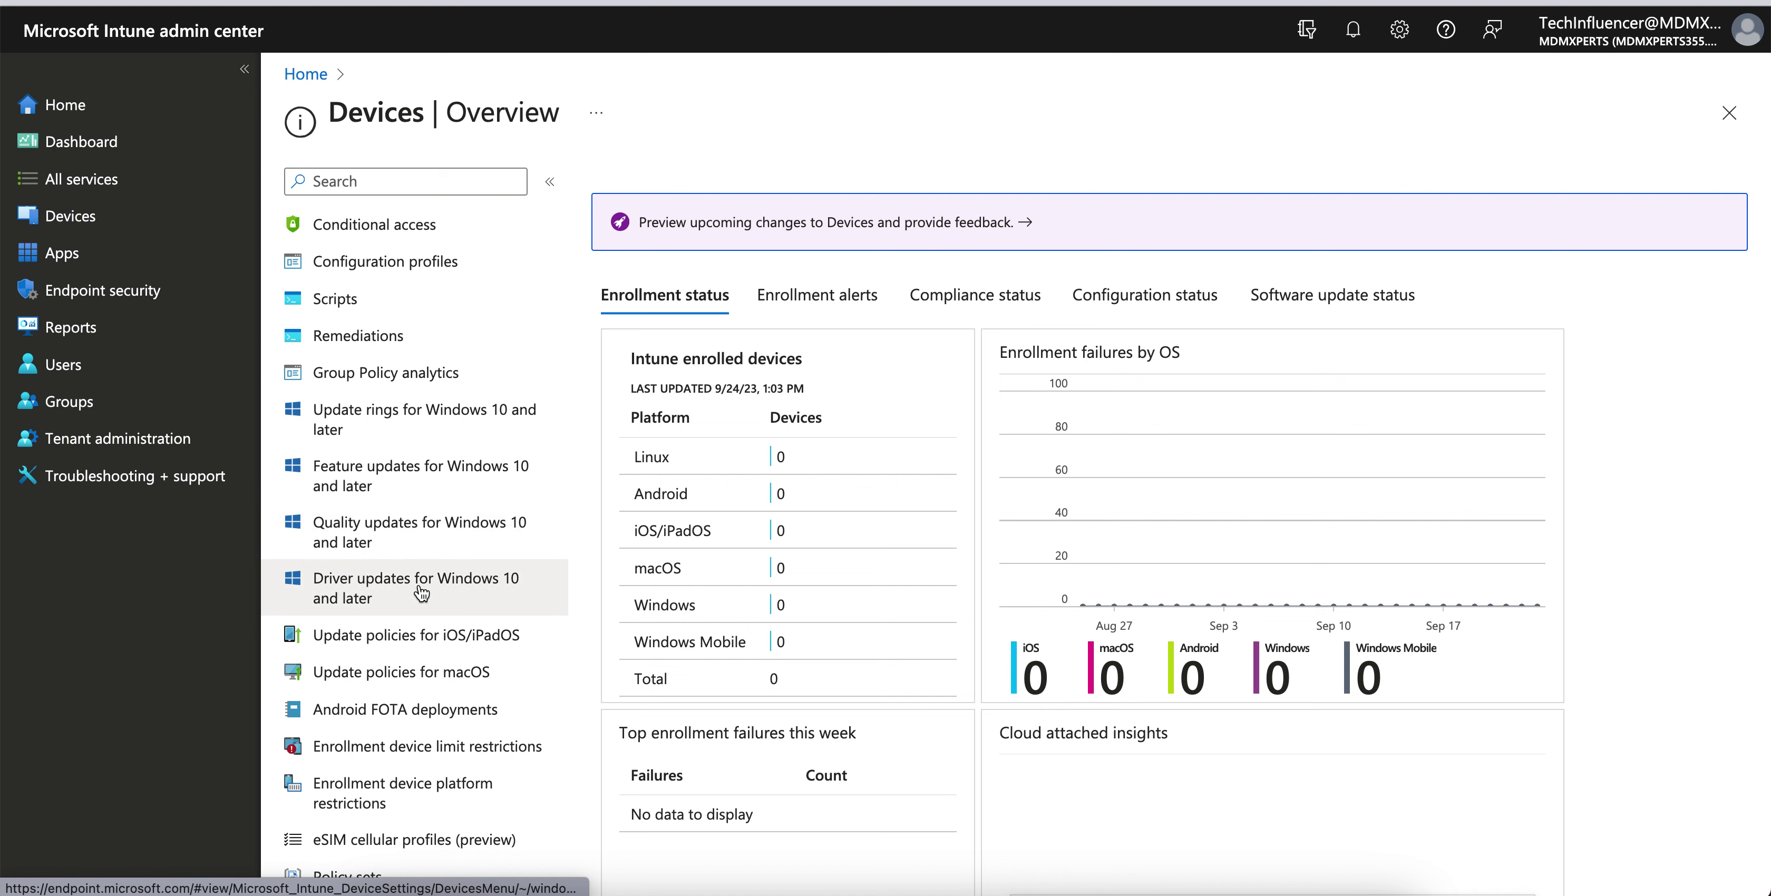
click(442, 590)
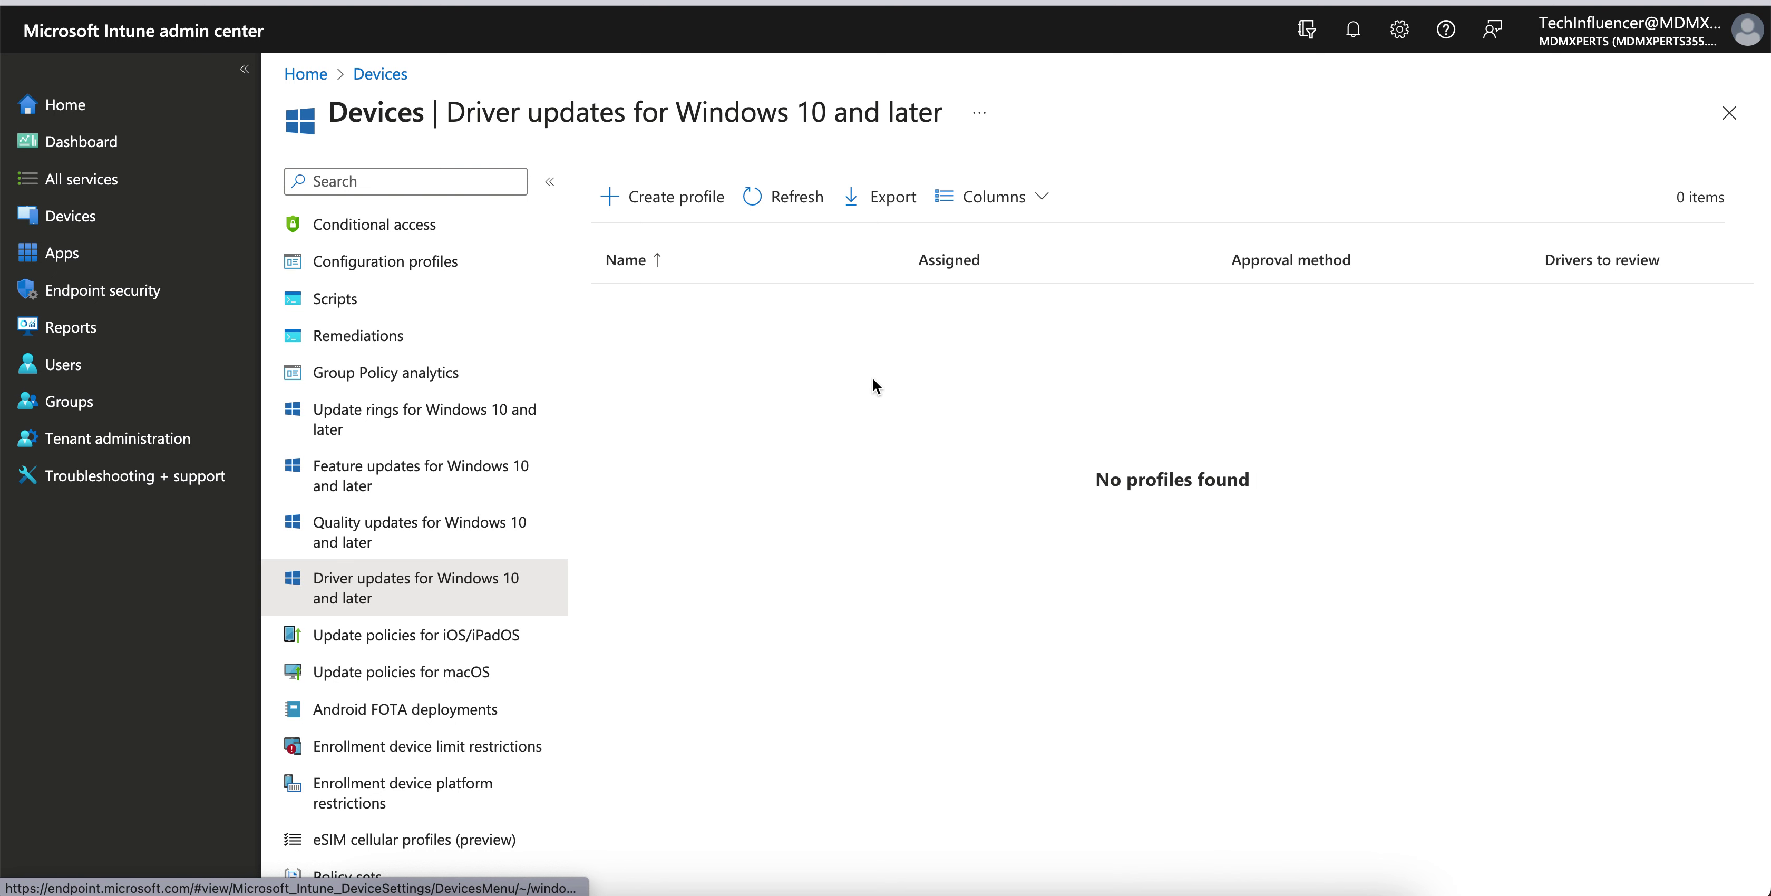
- Create a new driver update profile named 'Windows Driver Update' and continue to its Settings step
click(505, 578)
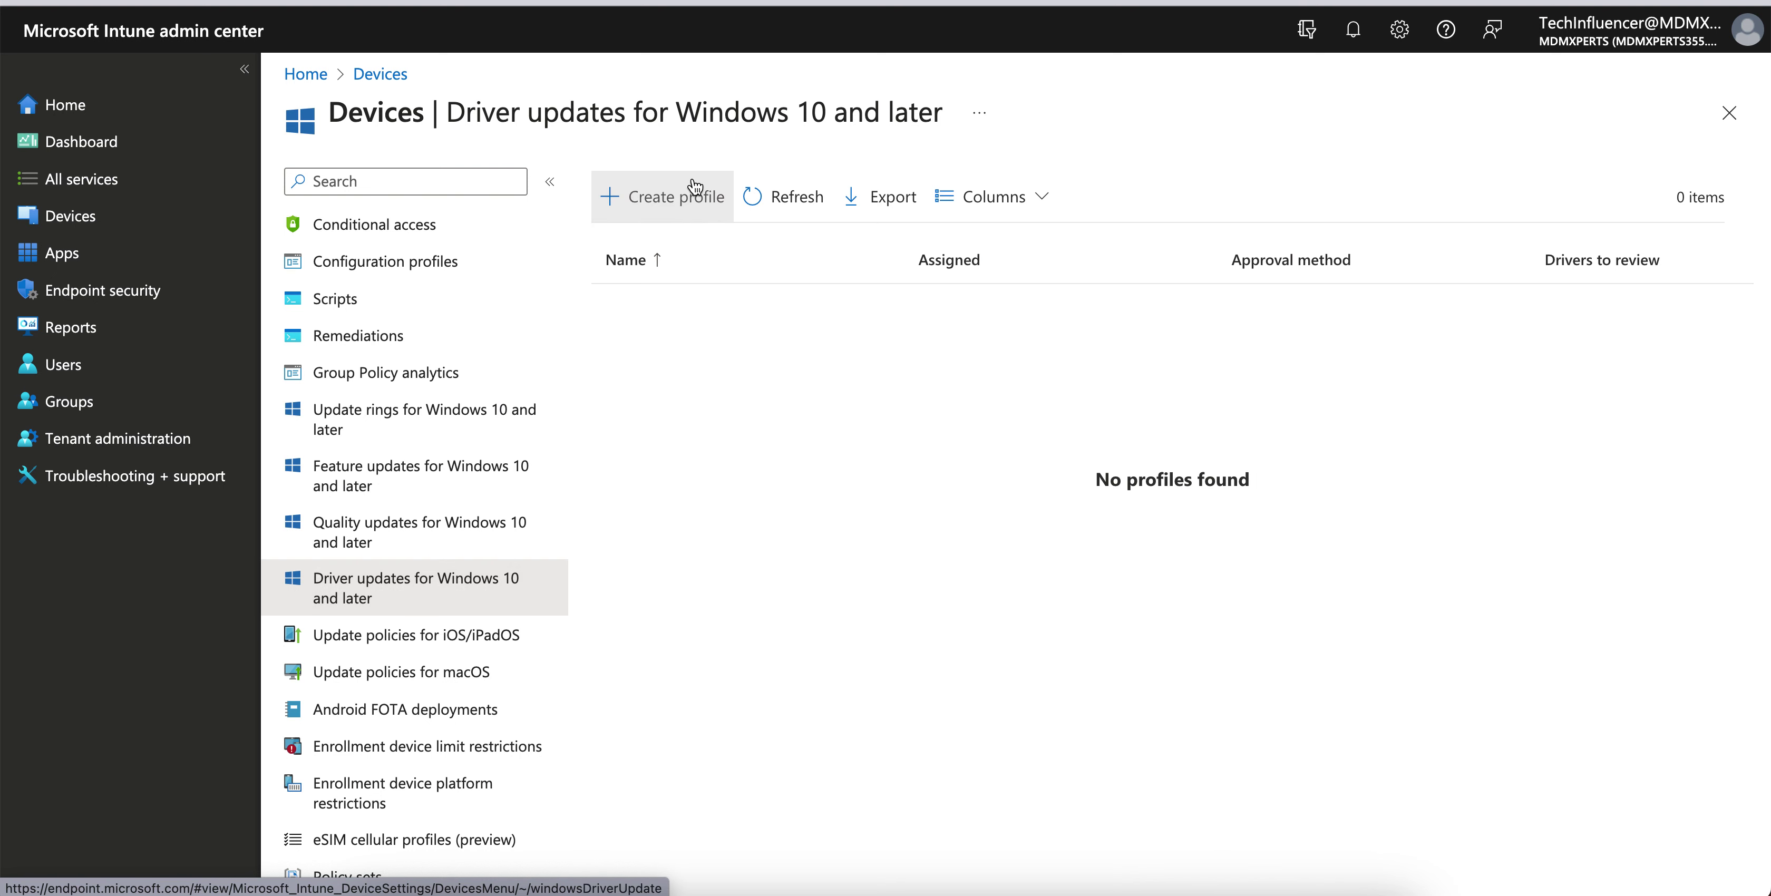
click(691, 196)
click(775, 251)
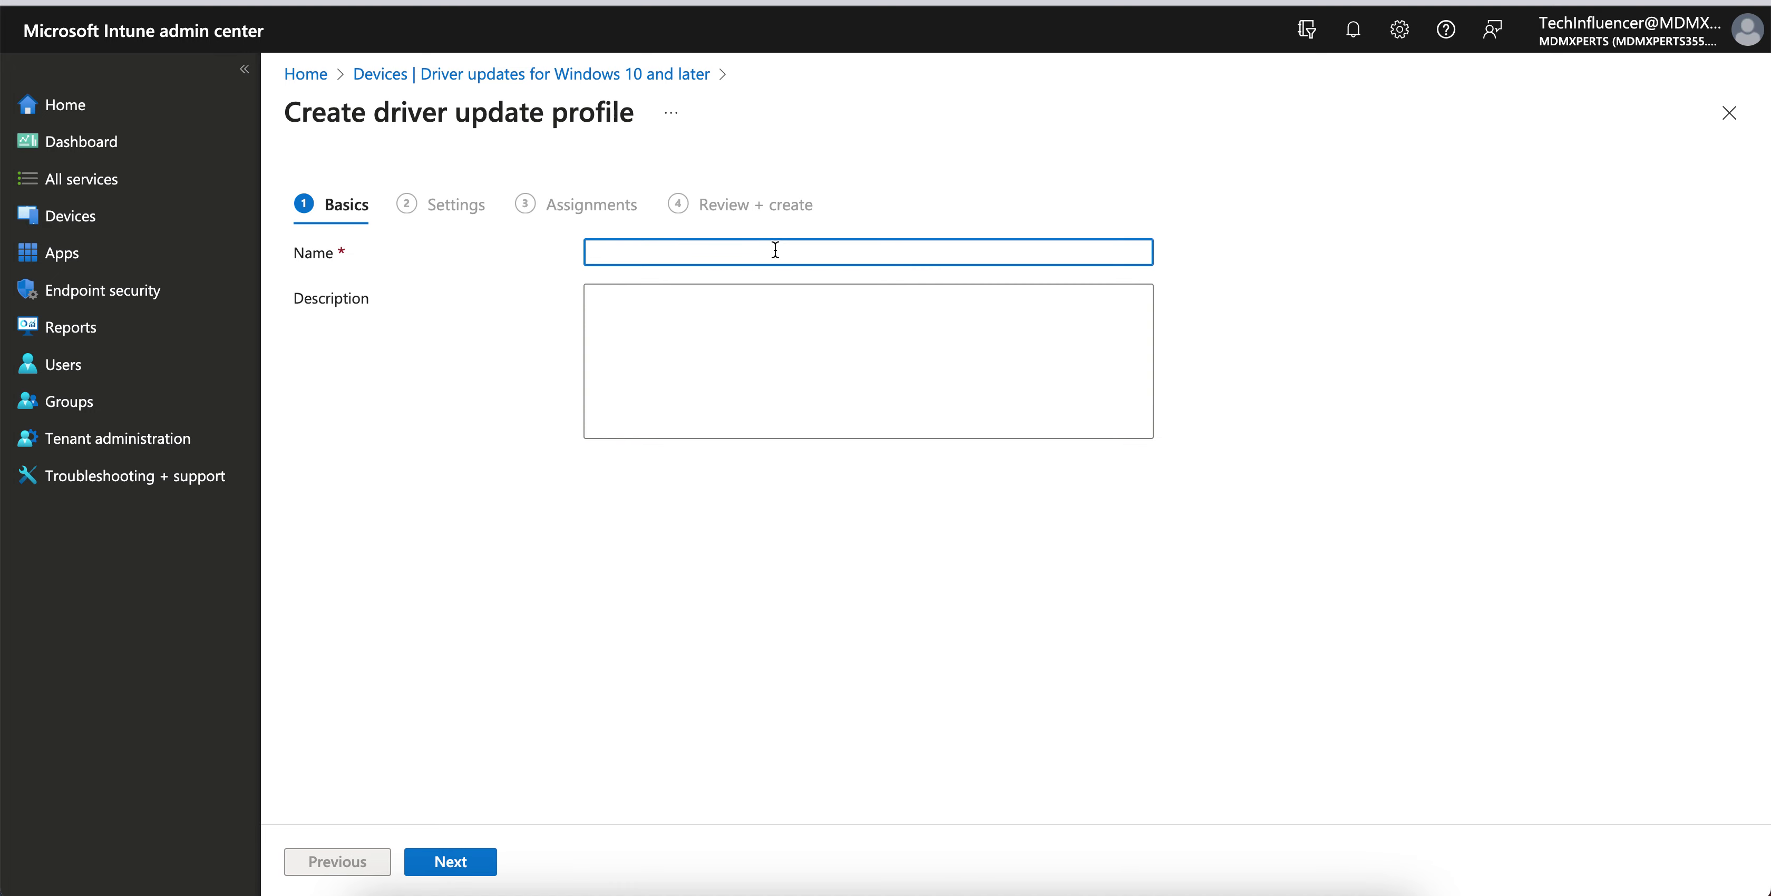
text(Windows Driver Update)
click(786, 317)
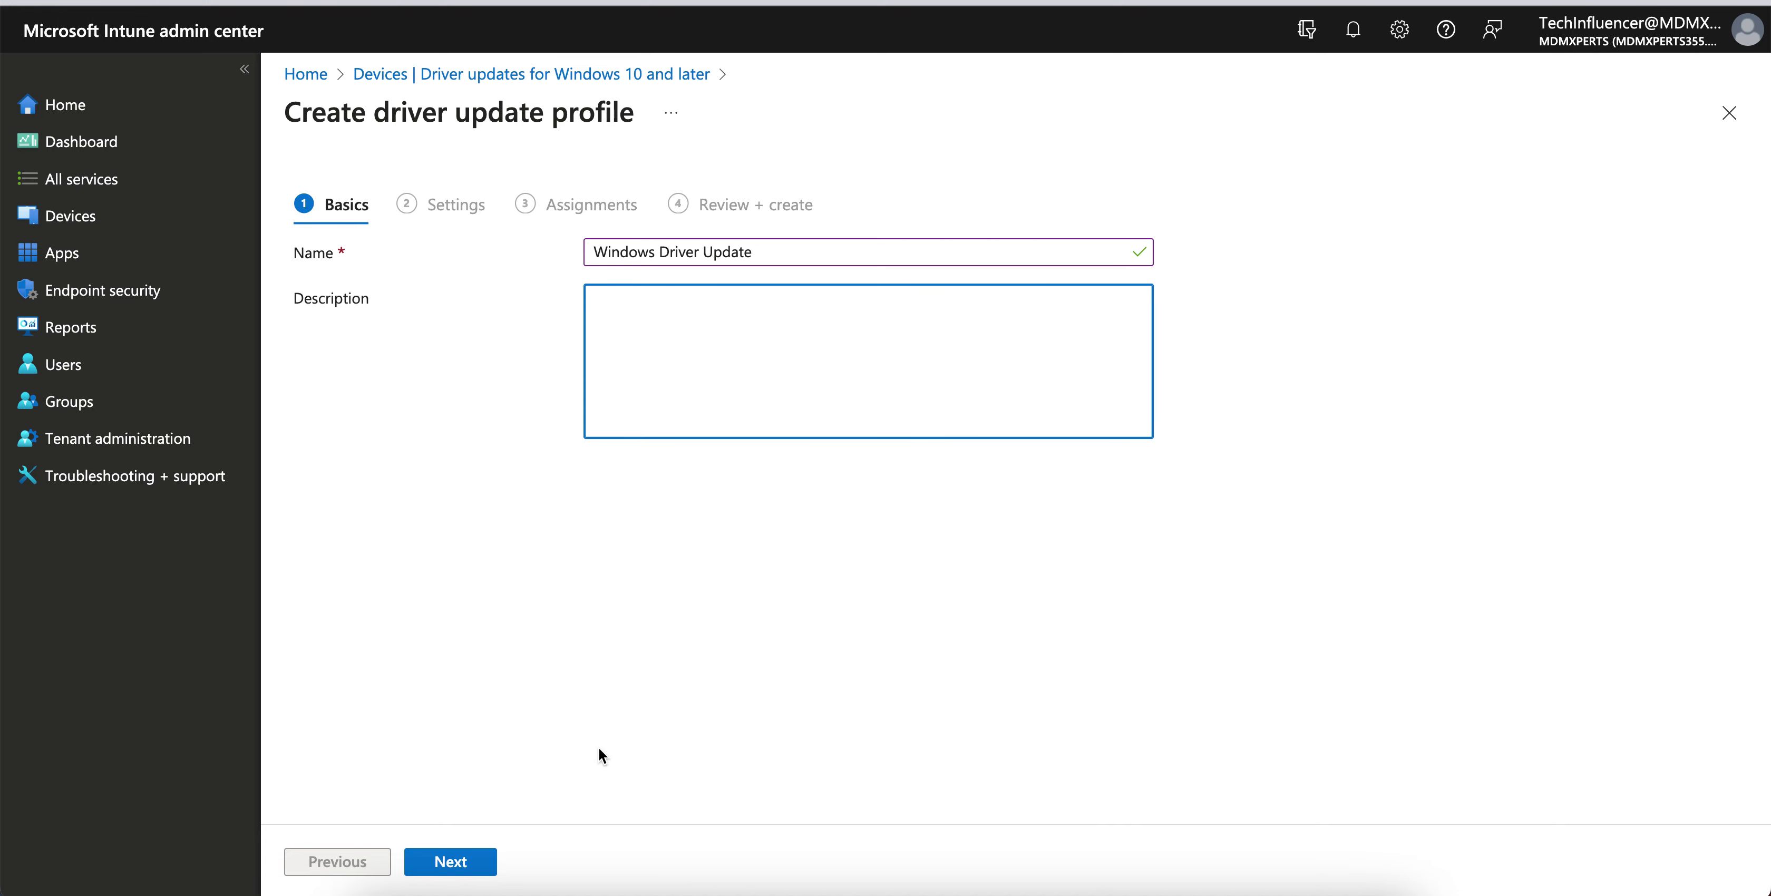
click(493, 862)
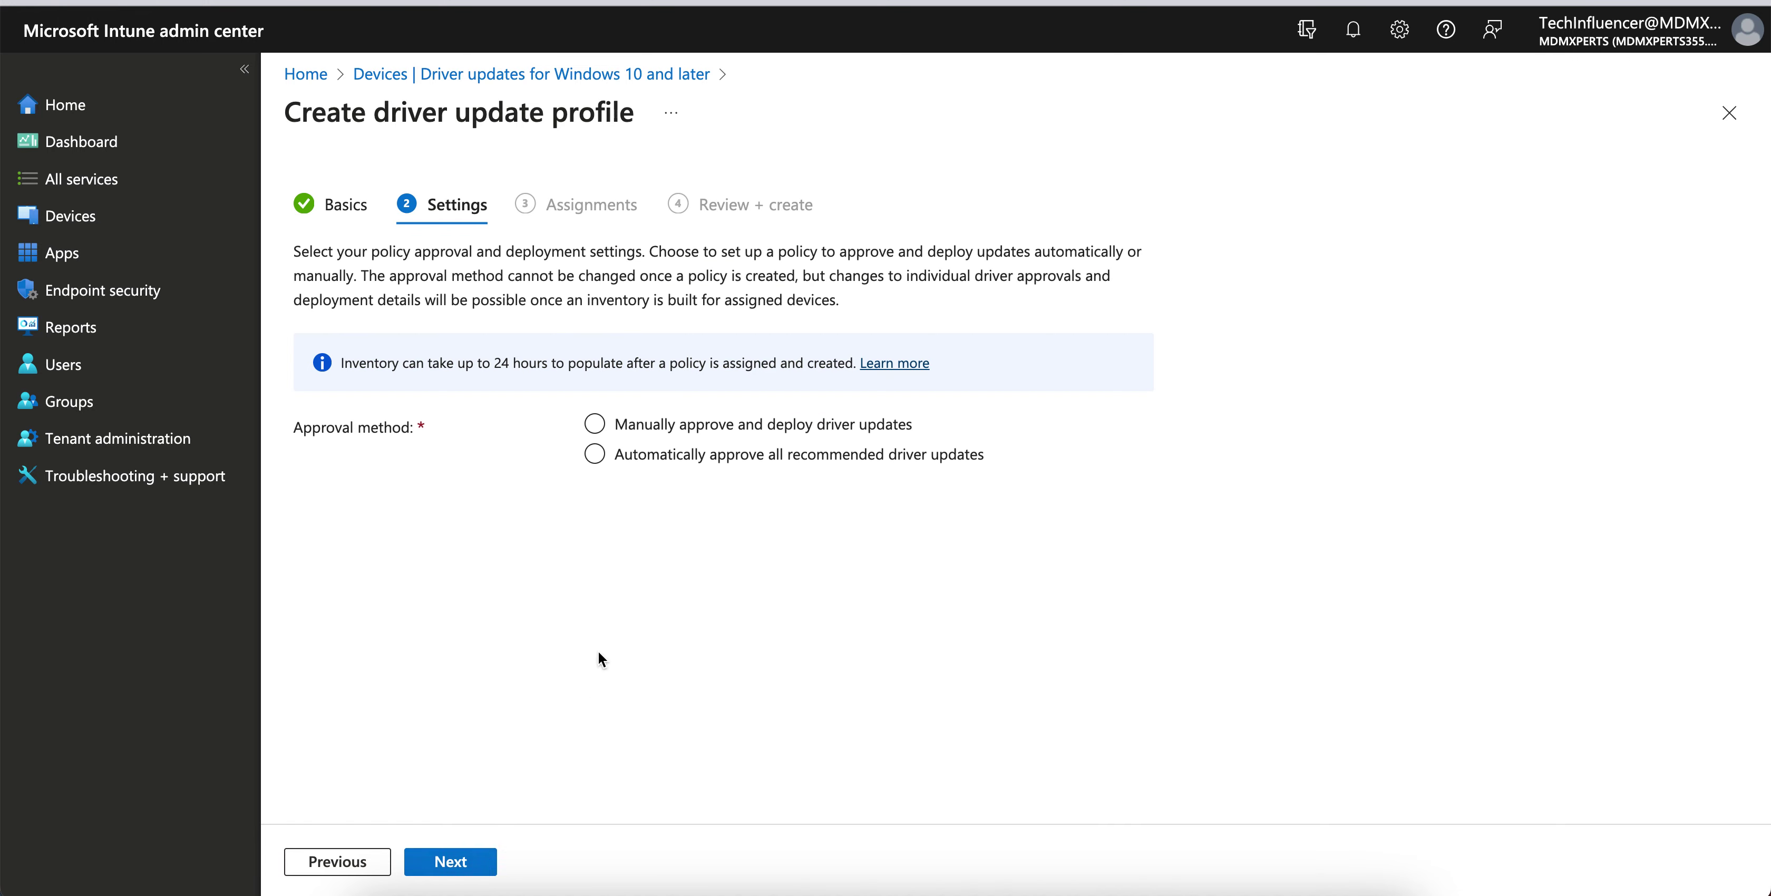
click(616, 463)
drag(840, 303, 369, 275)
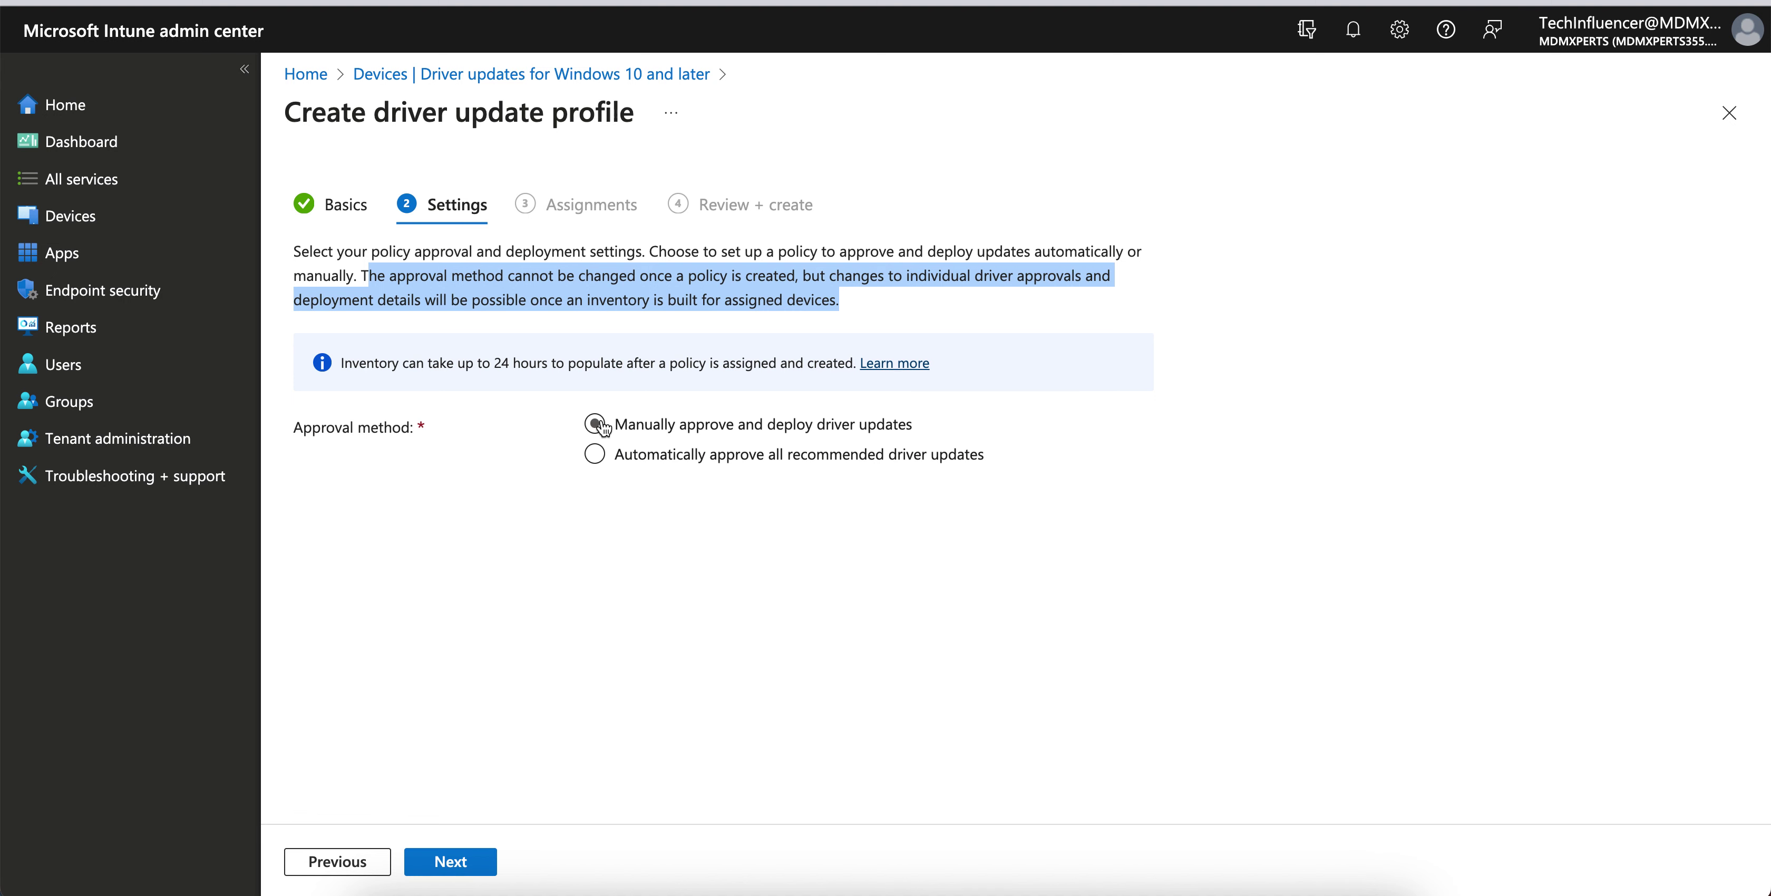
- Choose manual approval and deployment, advance to Assignments, then return to the approval settings
click(650, 456)
click(779, 433)
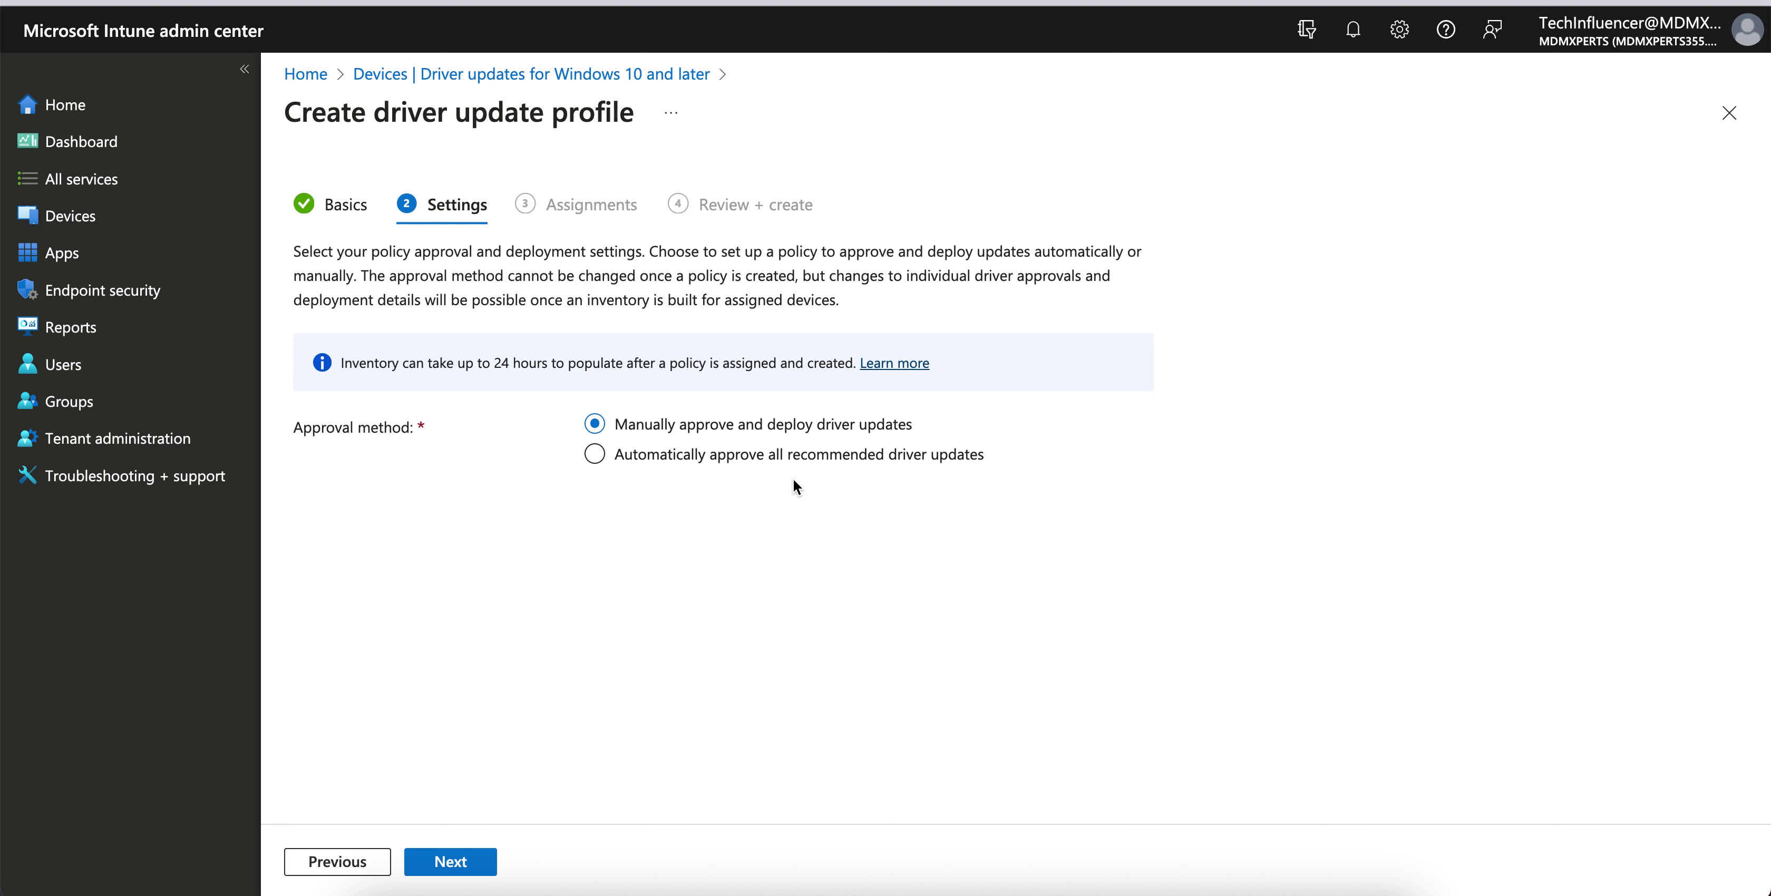
click(496, 869)
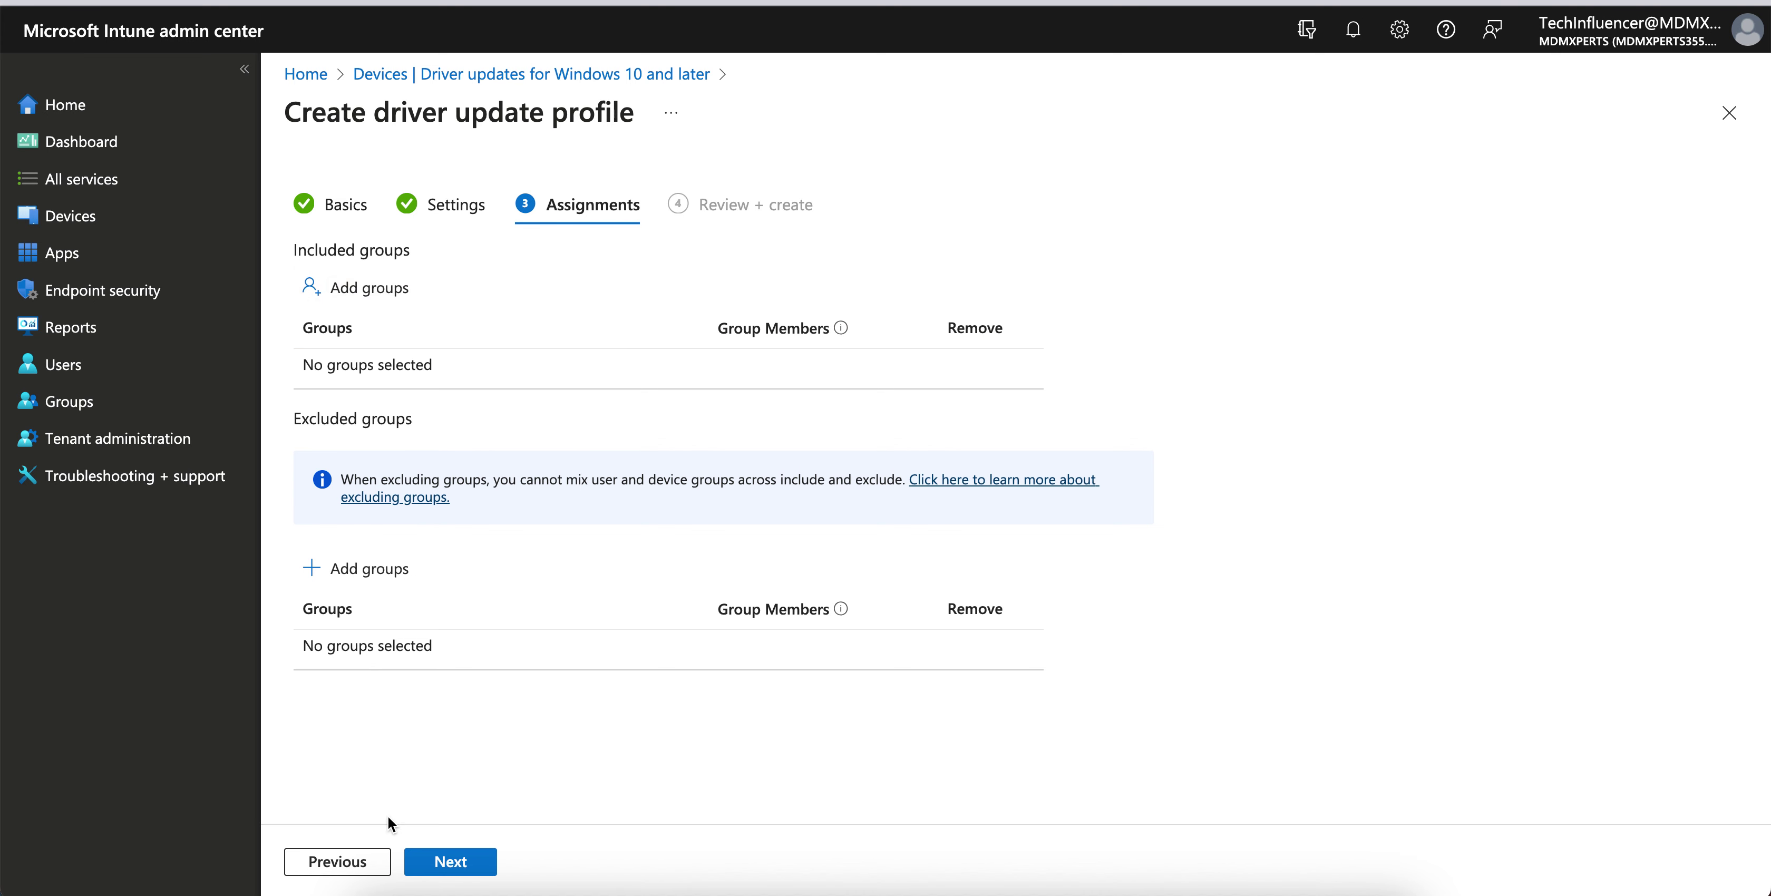
click(343, 859)
- Auto-approve all recommended driver updates, available after 7 days instead of 5, and continue to Assignments
click(594, 455)
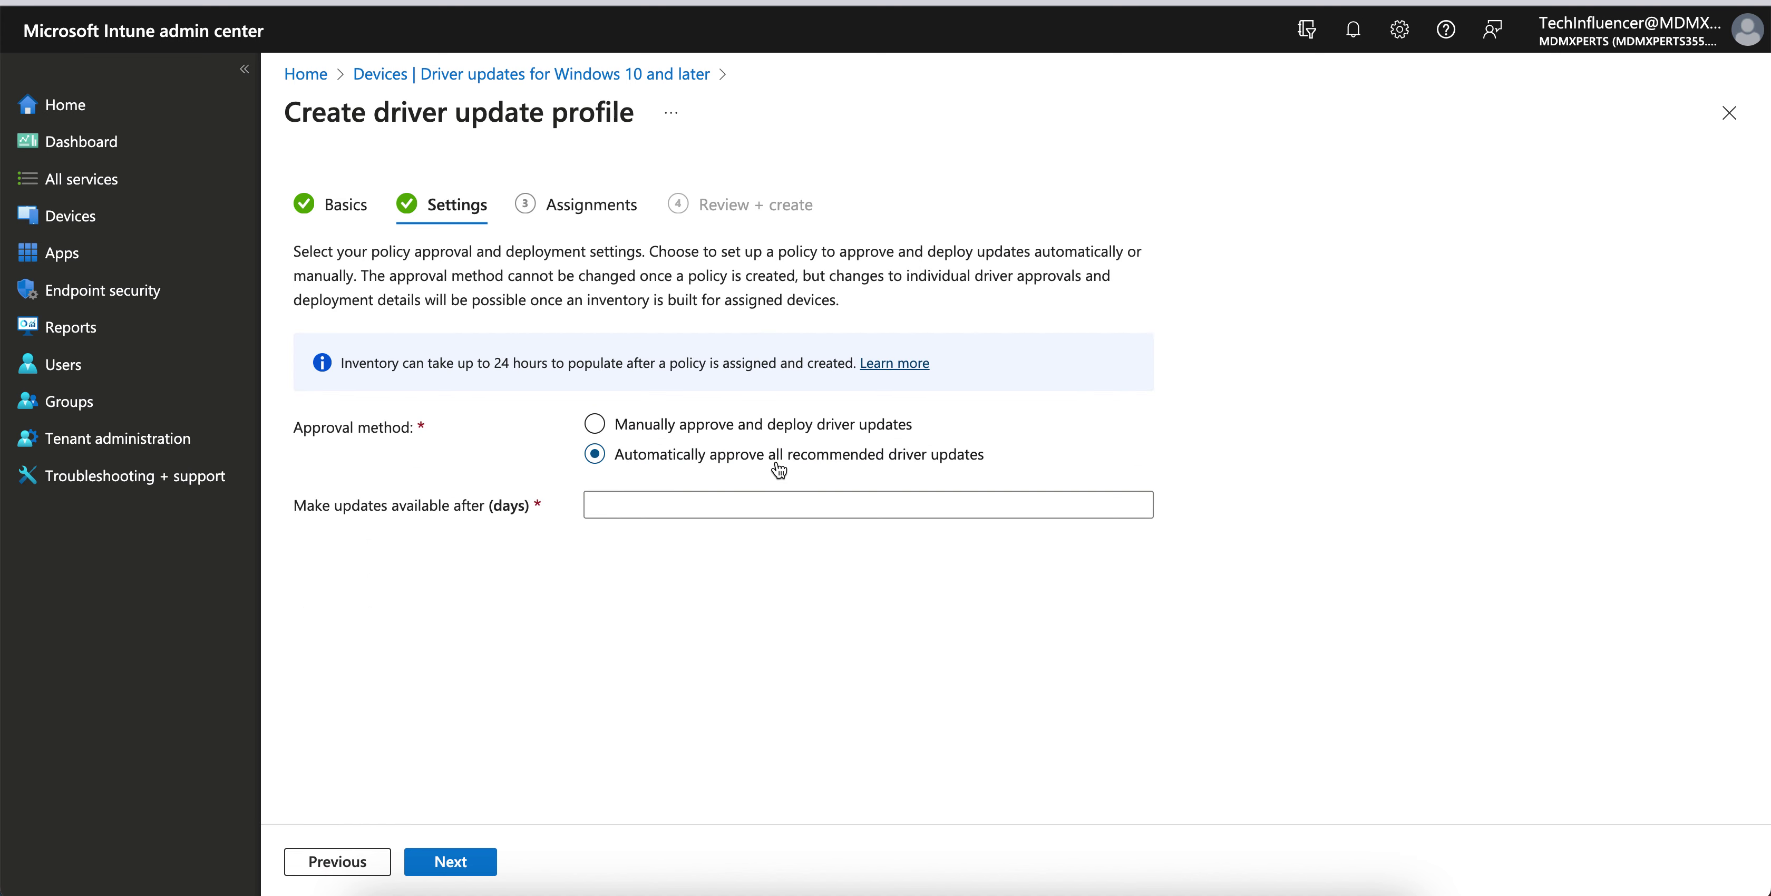
click(712, 506)
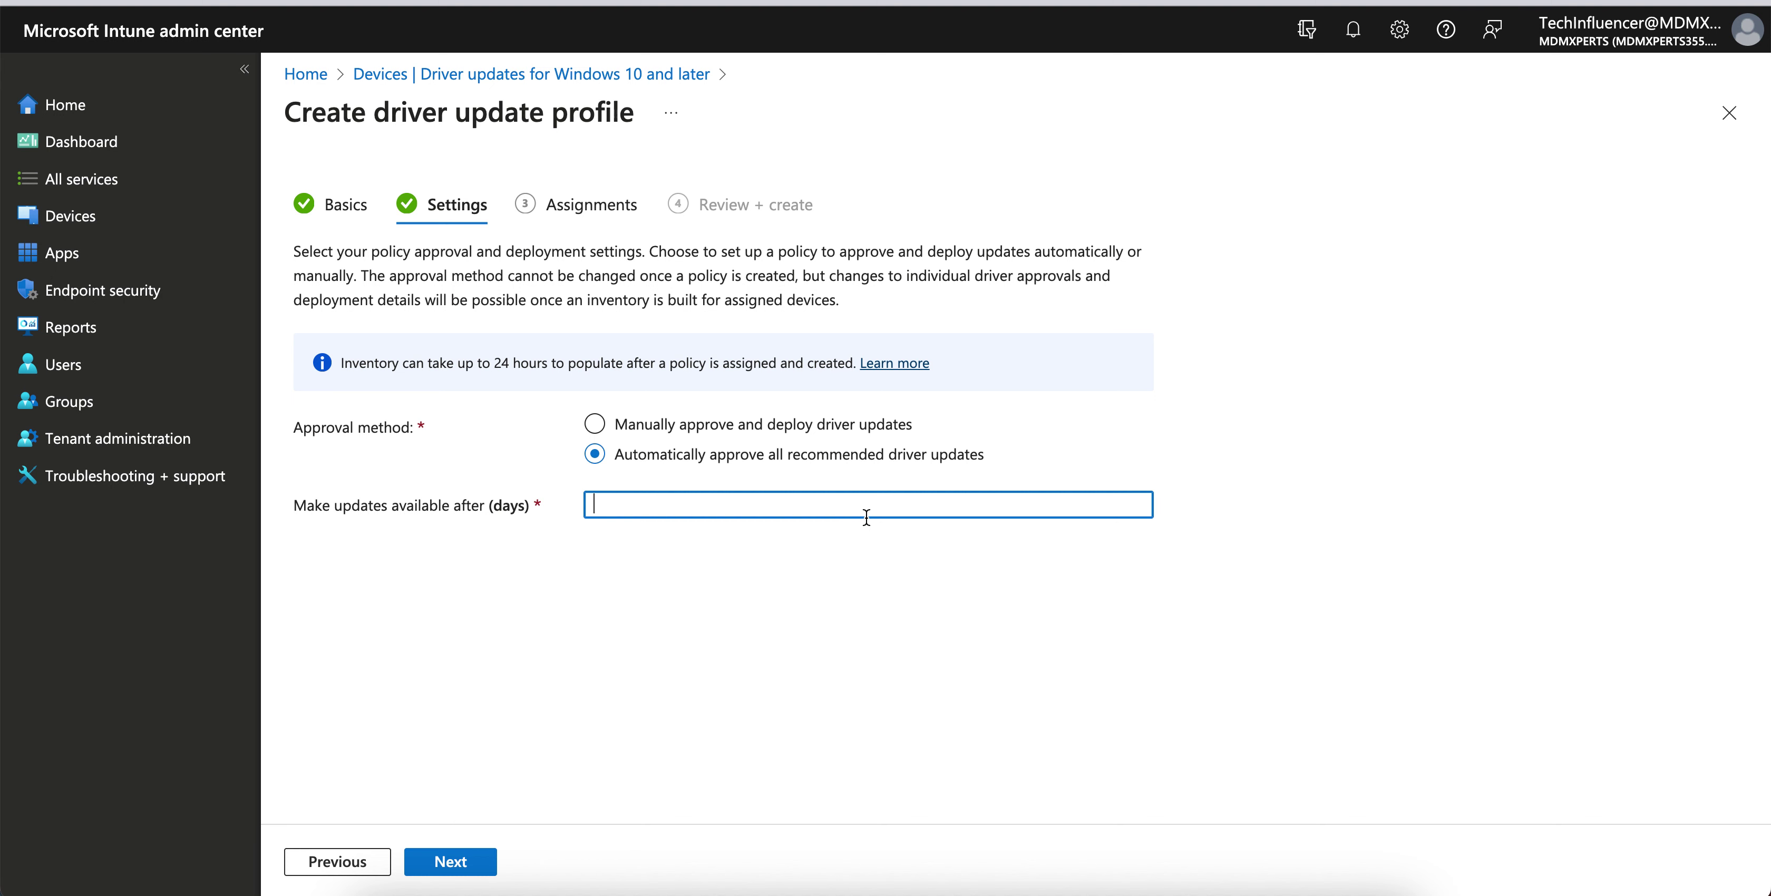
text(5)
drag(629, 506, 542, 508)
click(599, 435)
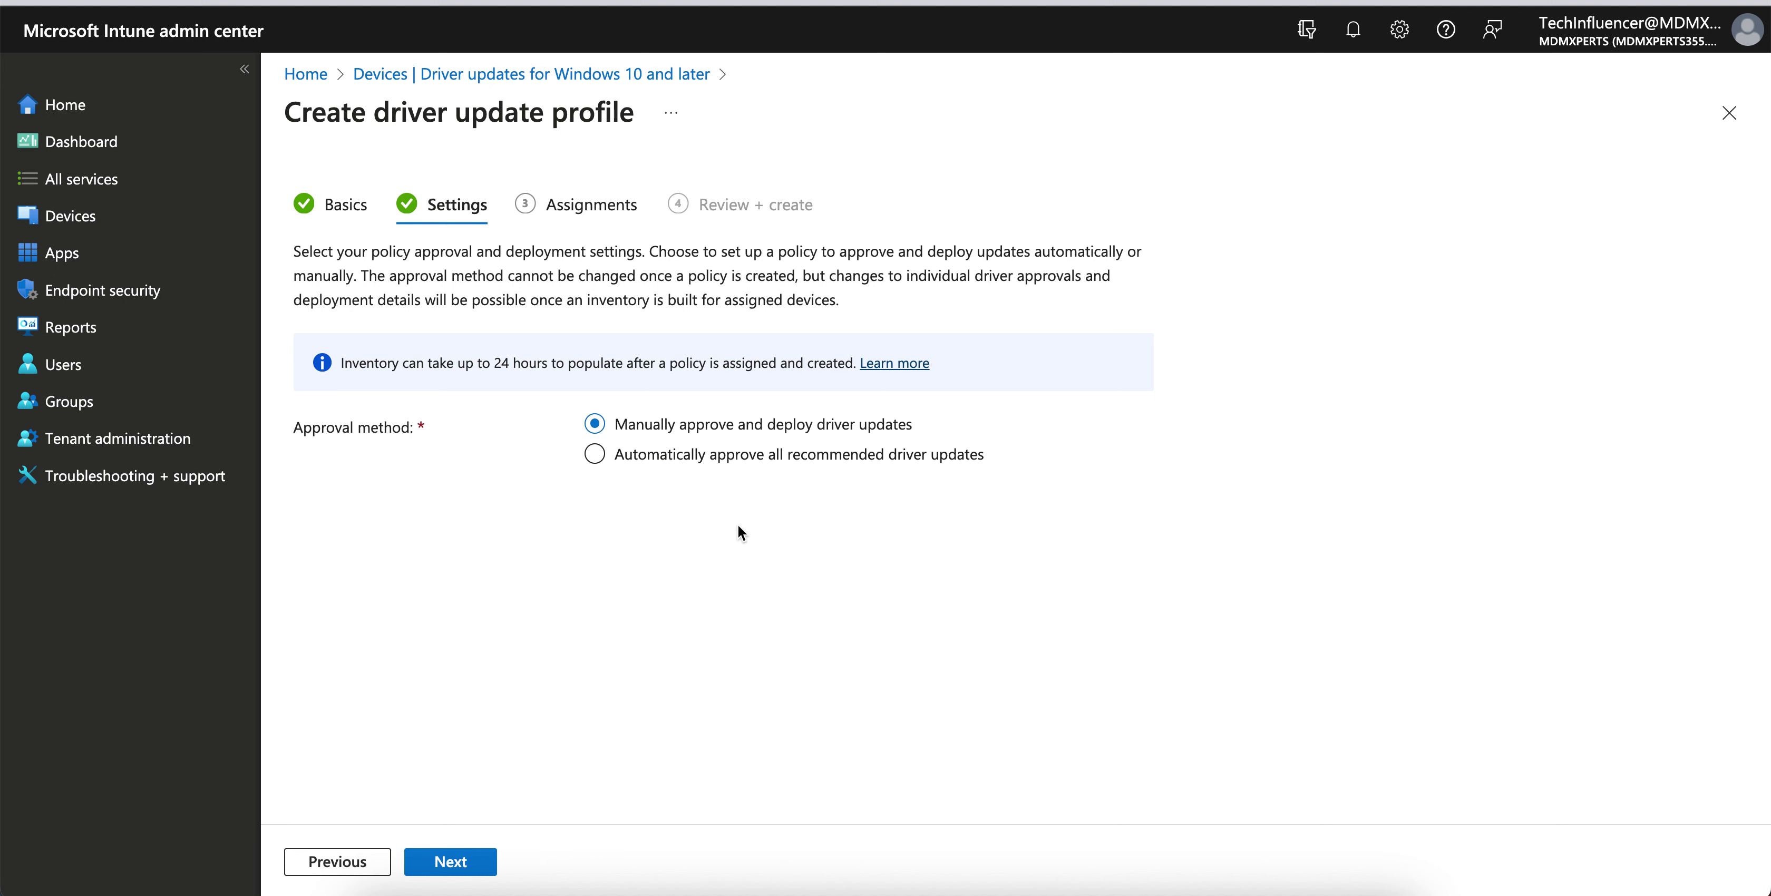
click(595, 454)
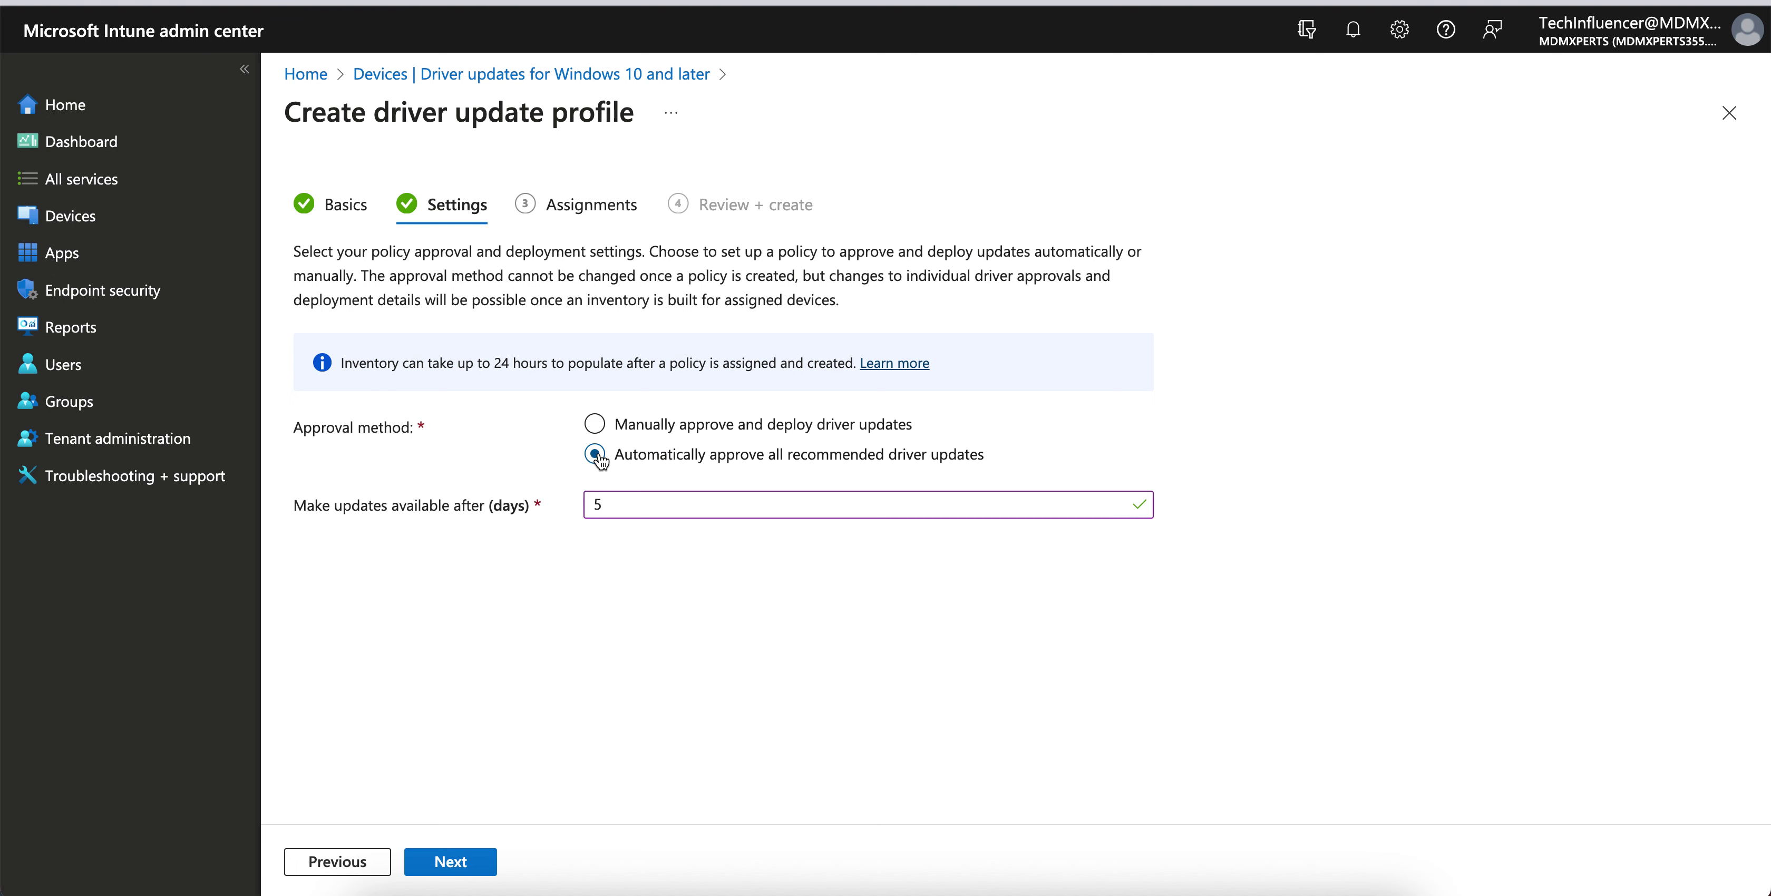
click(622, 508)
key(BackSpace)
text(7)
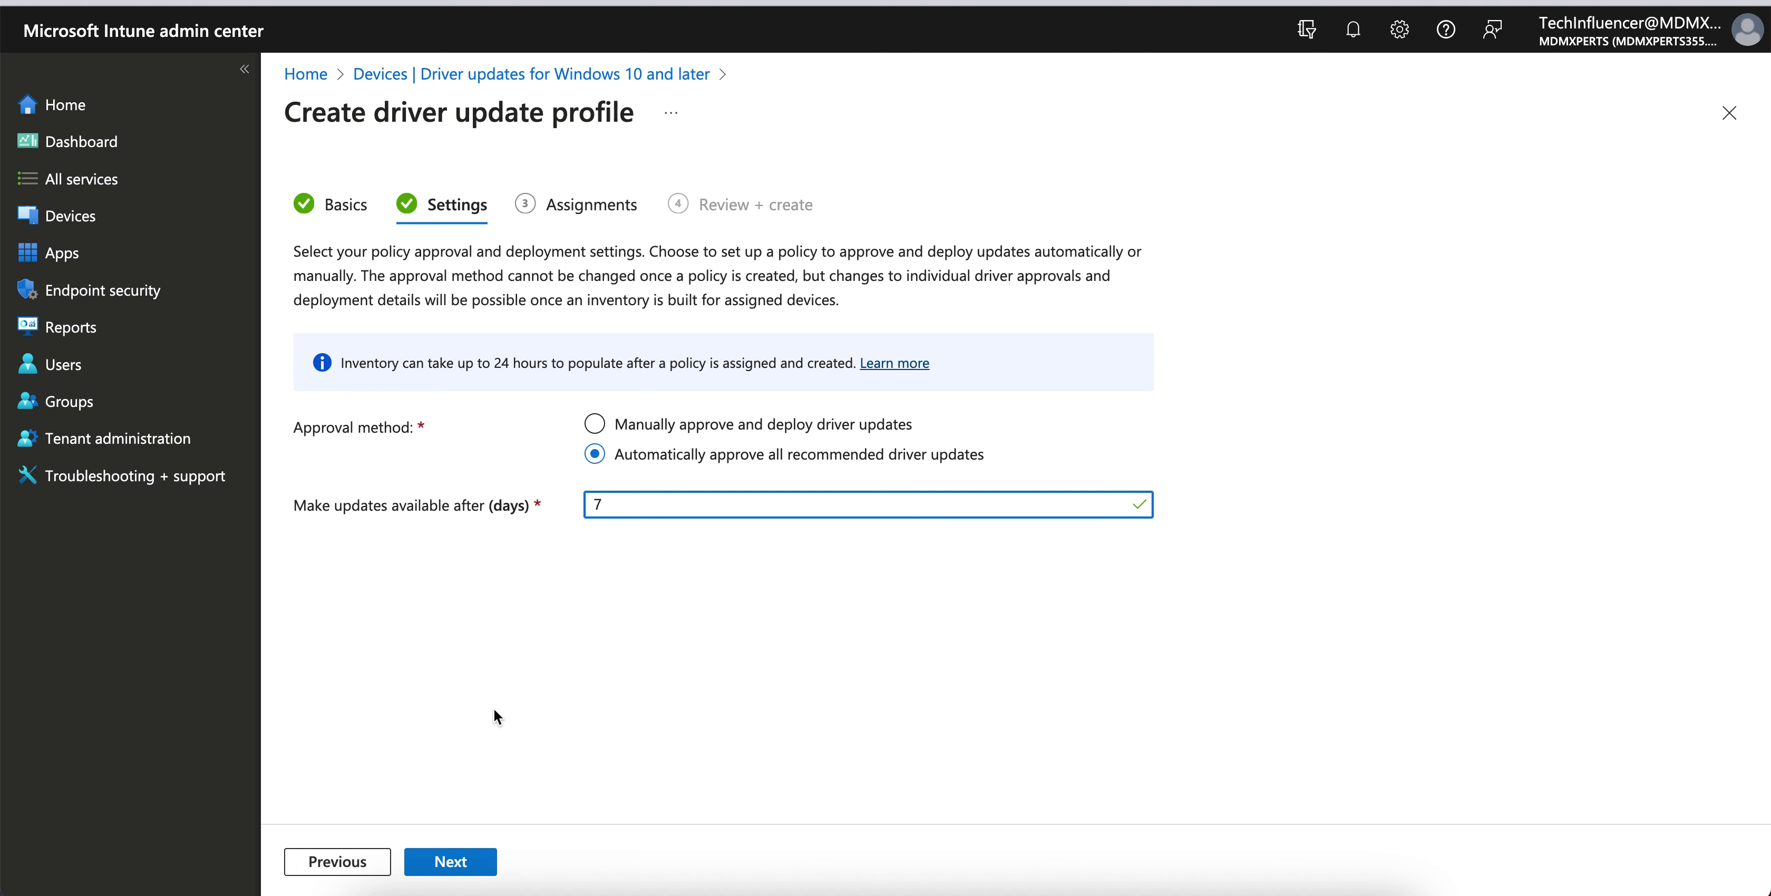
click(472, 857)
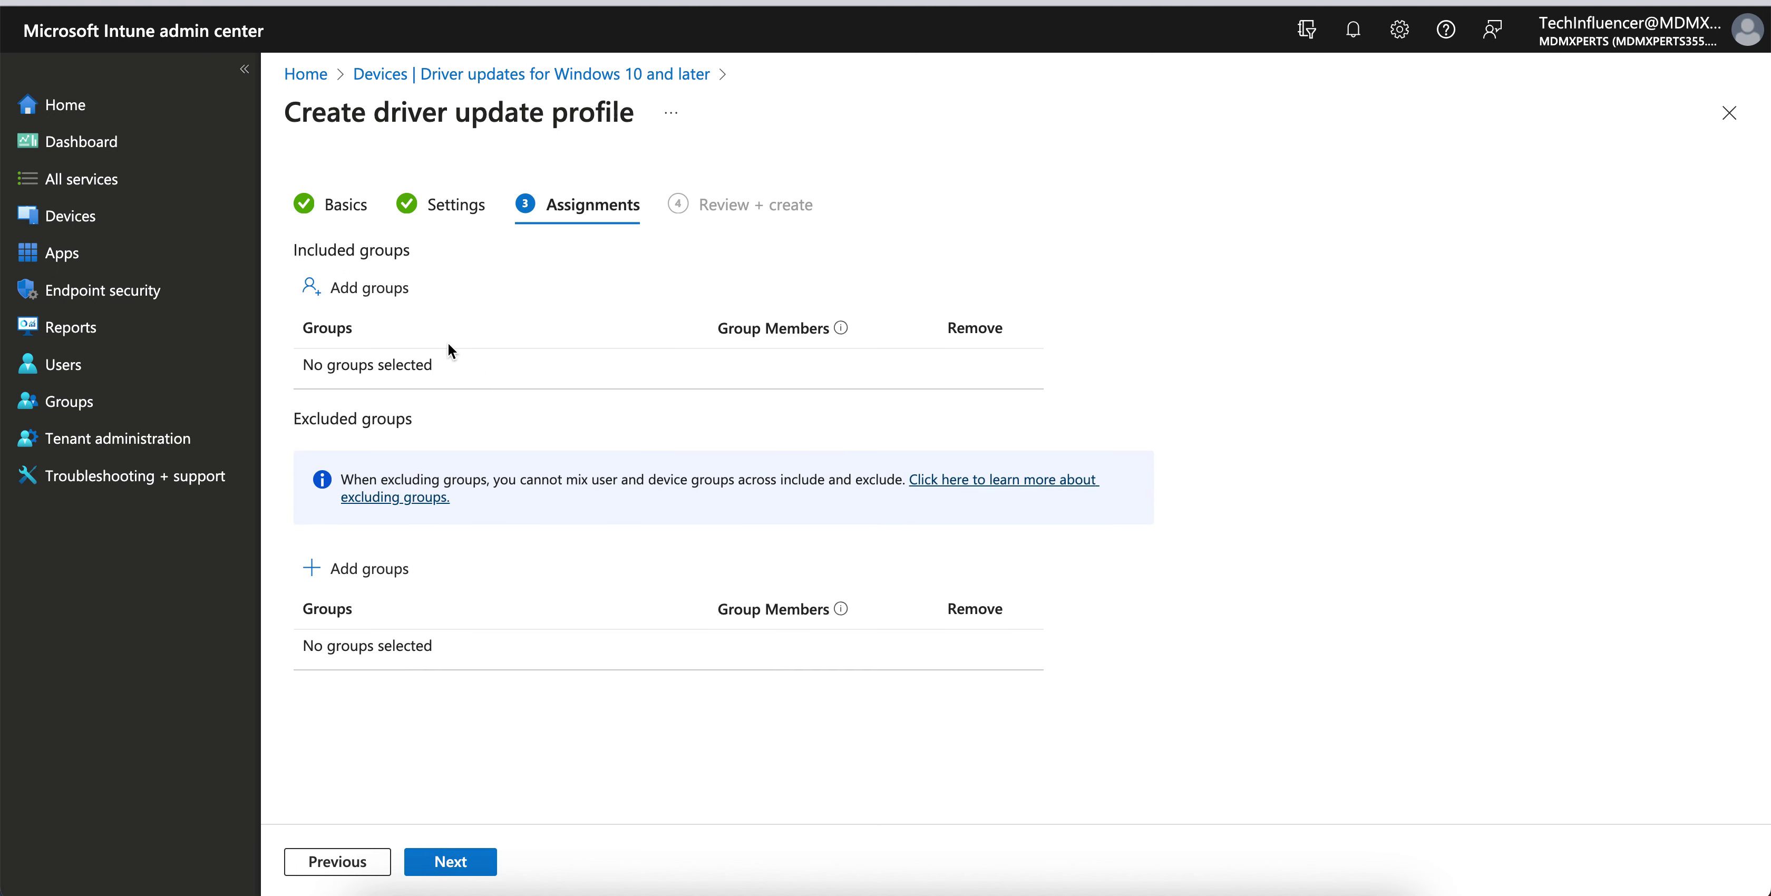
- Search the Select groups to include picker, filtering to groups, and find none available
click(371, 287)
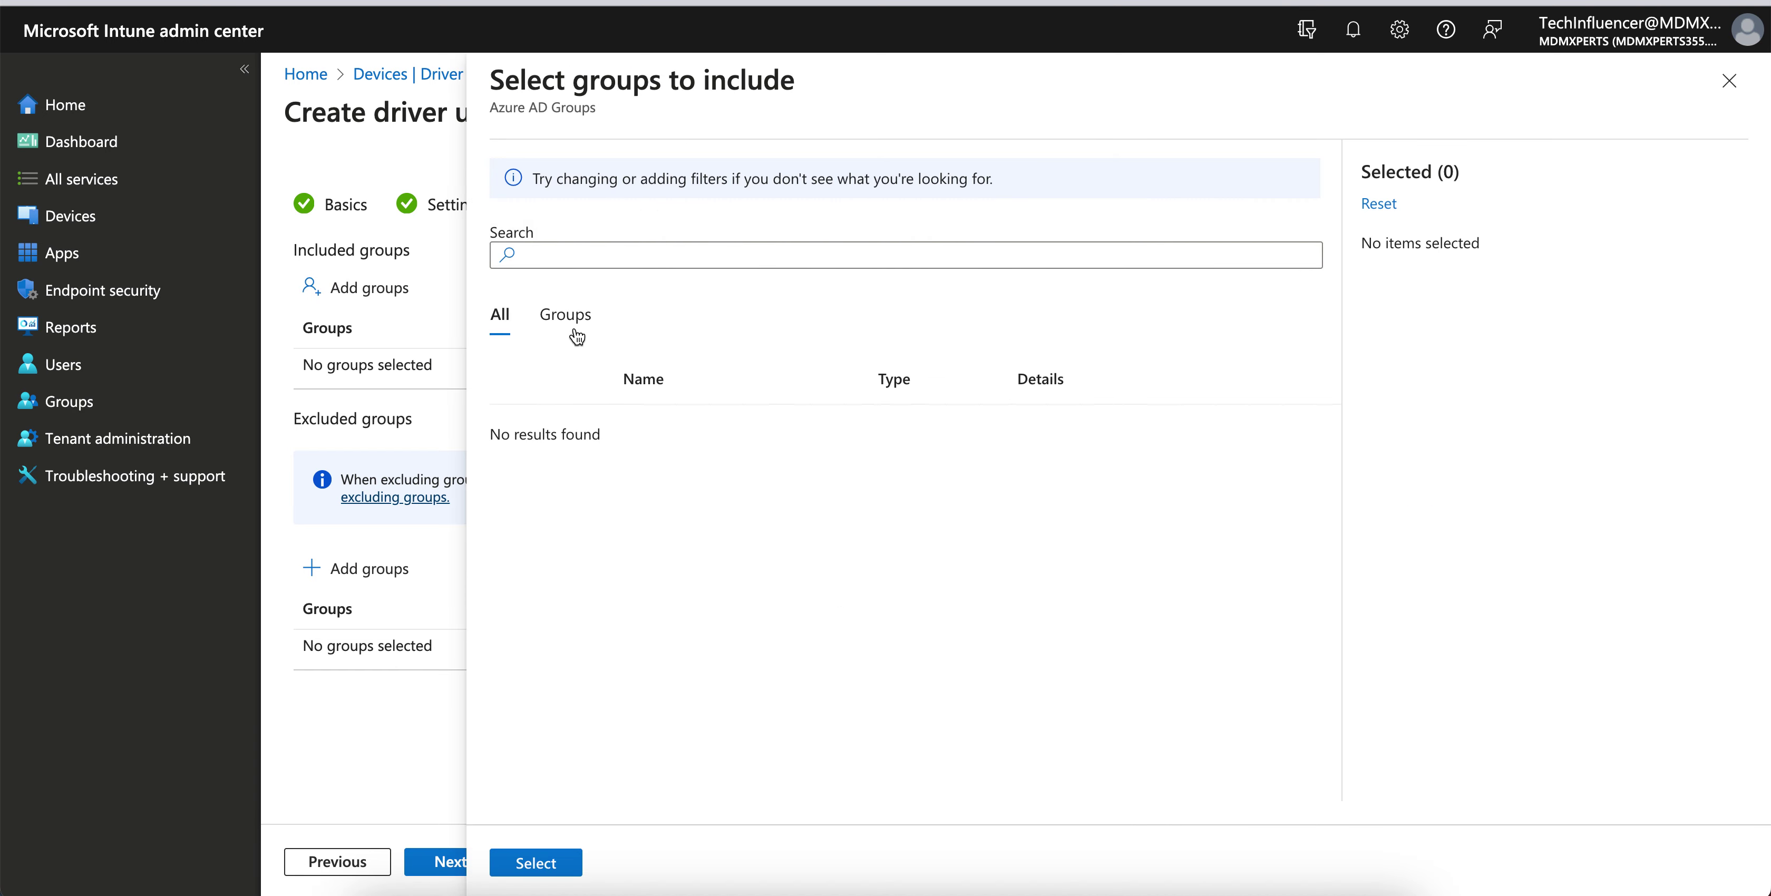
click(577, 335)
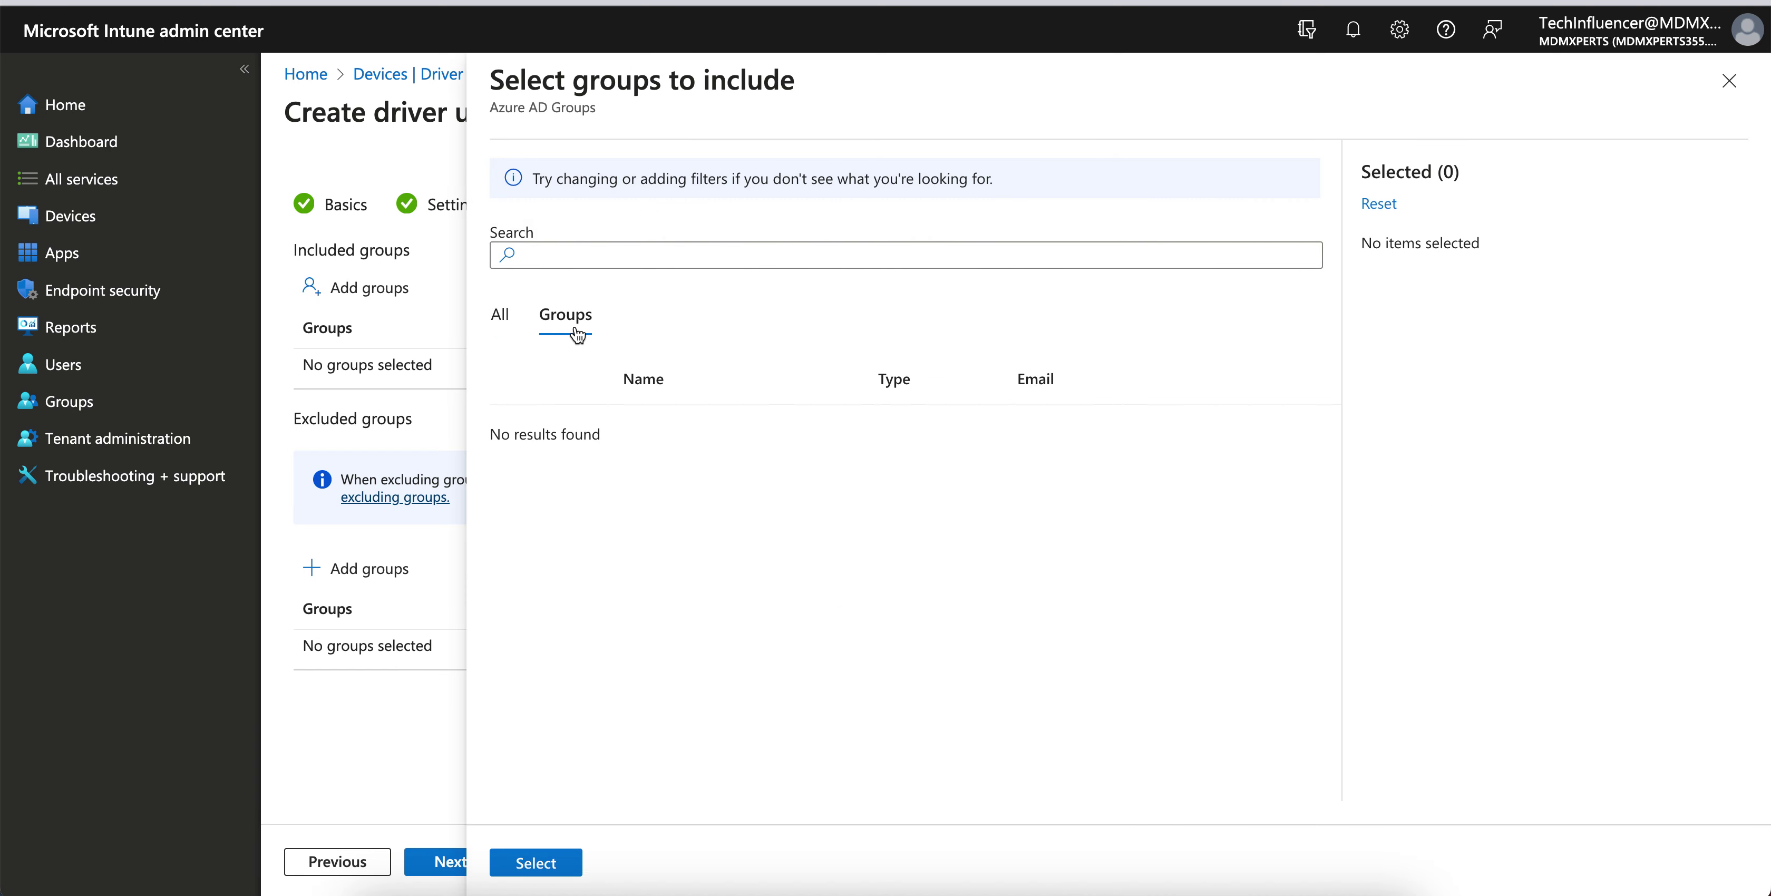
click(509, 334)
click(567, 330)
click(508, 319)
click(1736, 89)
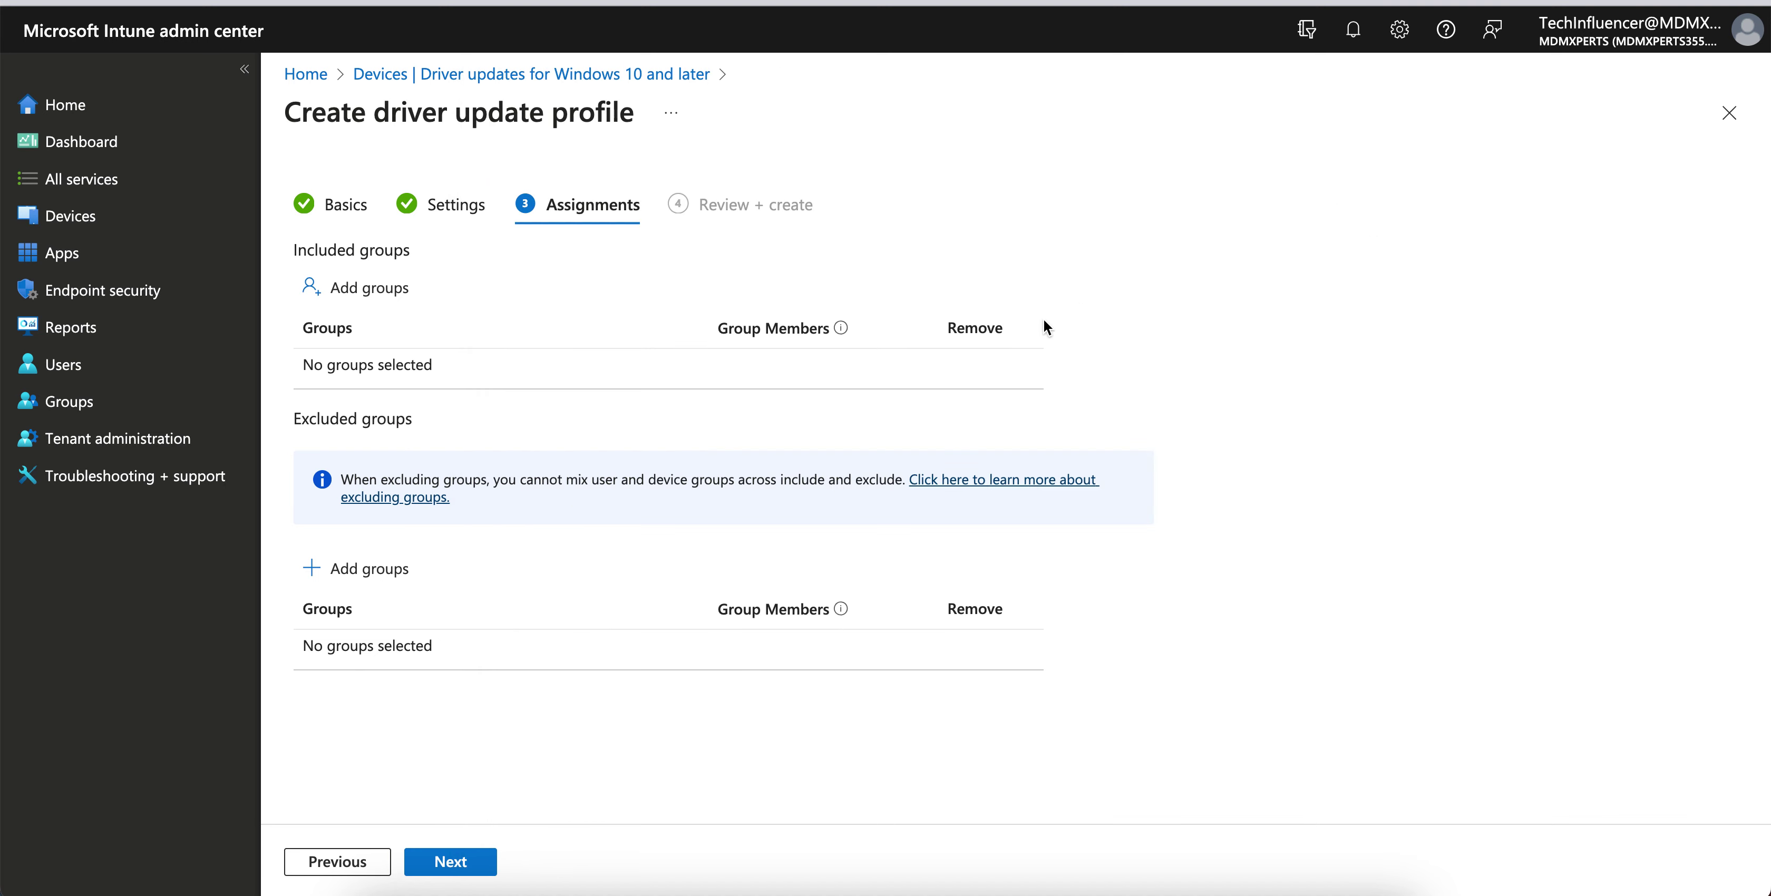
drag(320, 360, 438, 358)
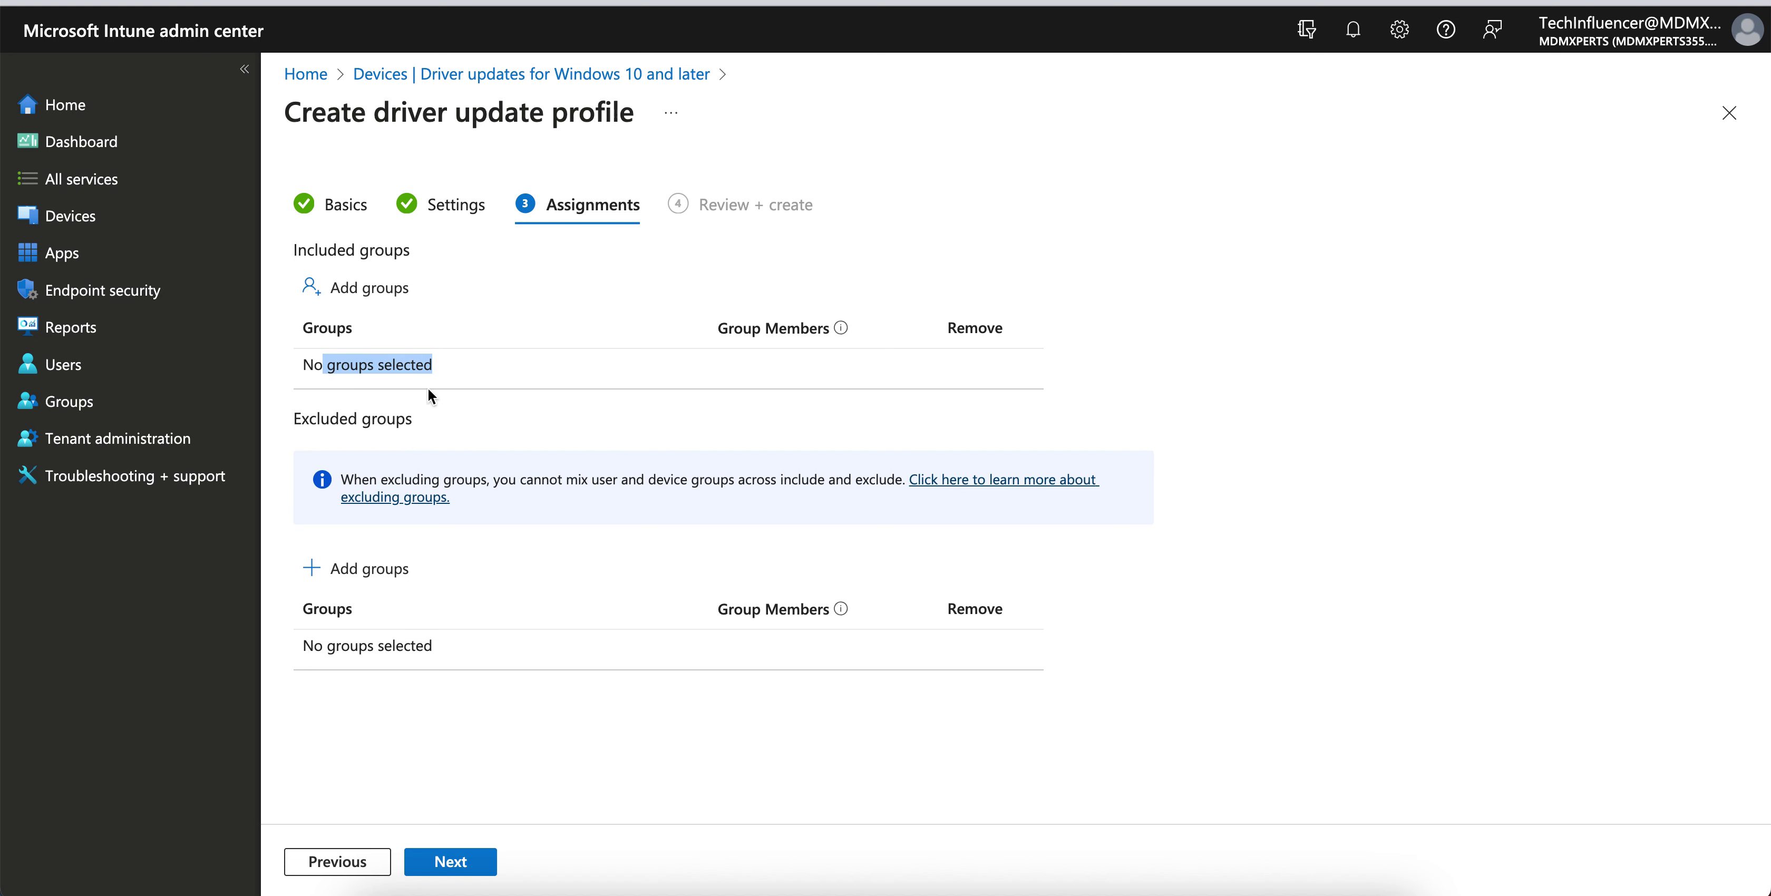
- Recheck the empty group picker, then step back to Settings and forward to Assignments
click(369, 287)
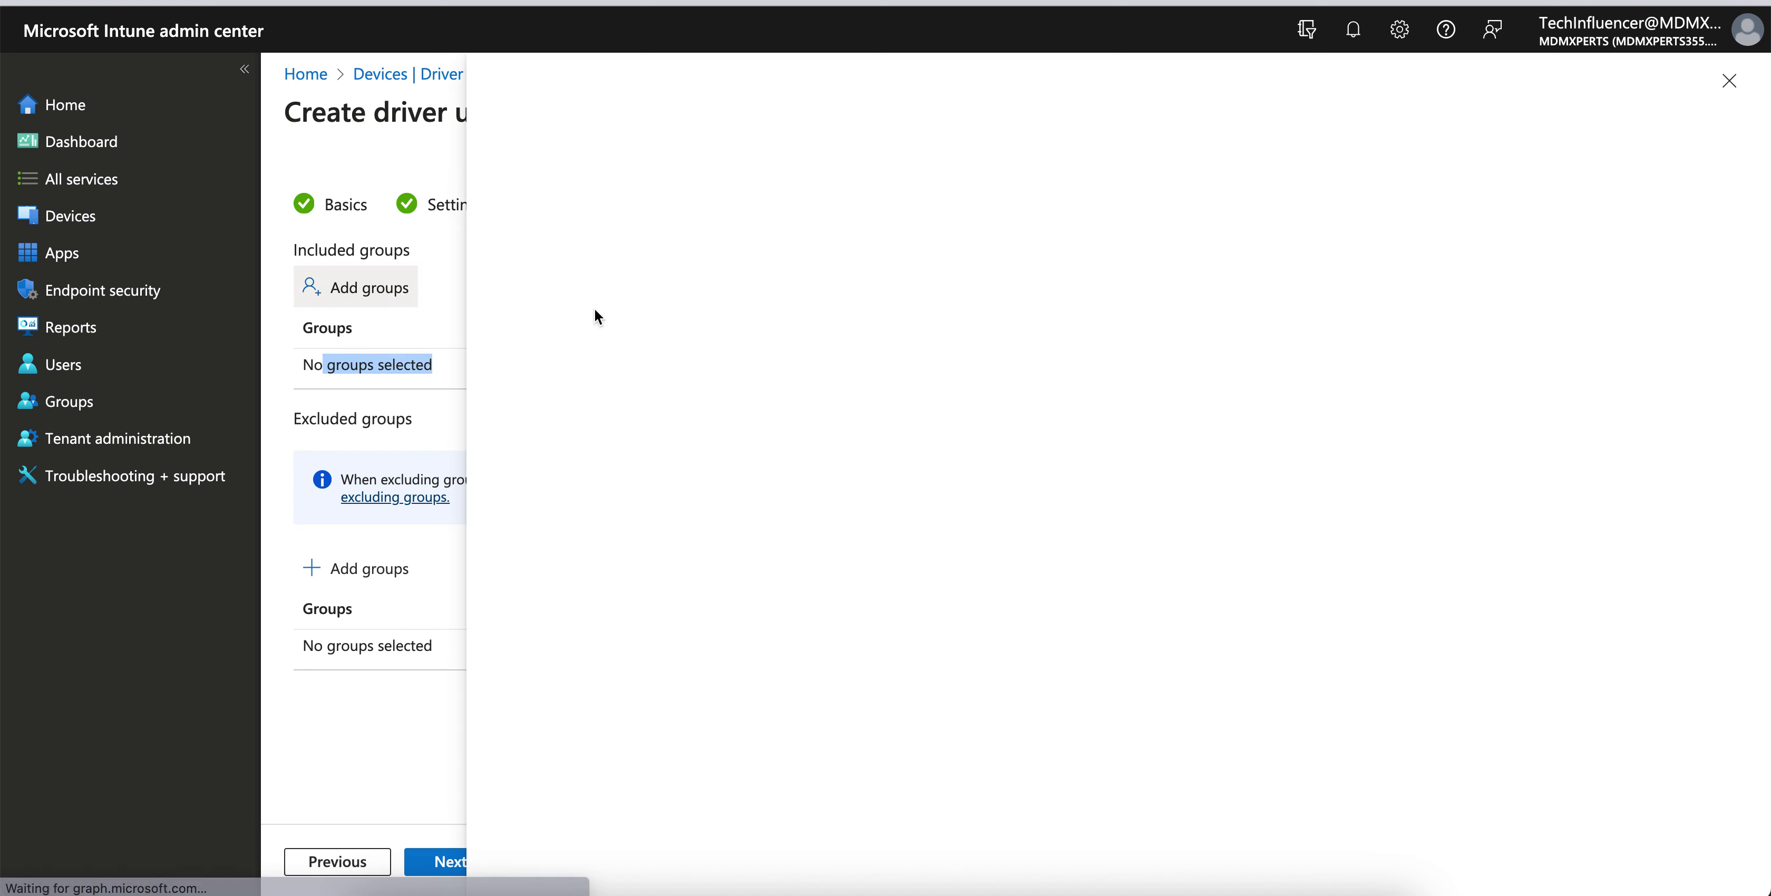
click(1729, 81)
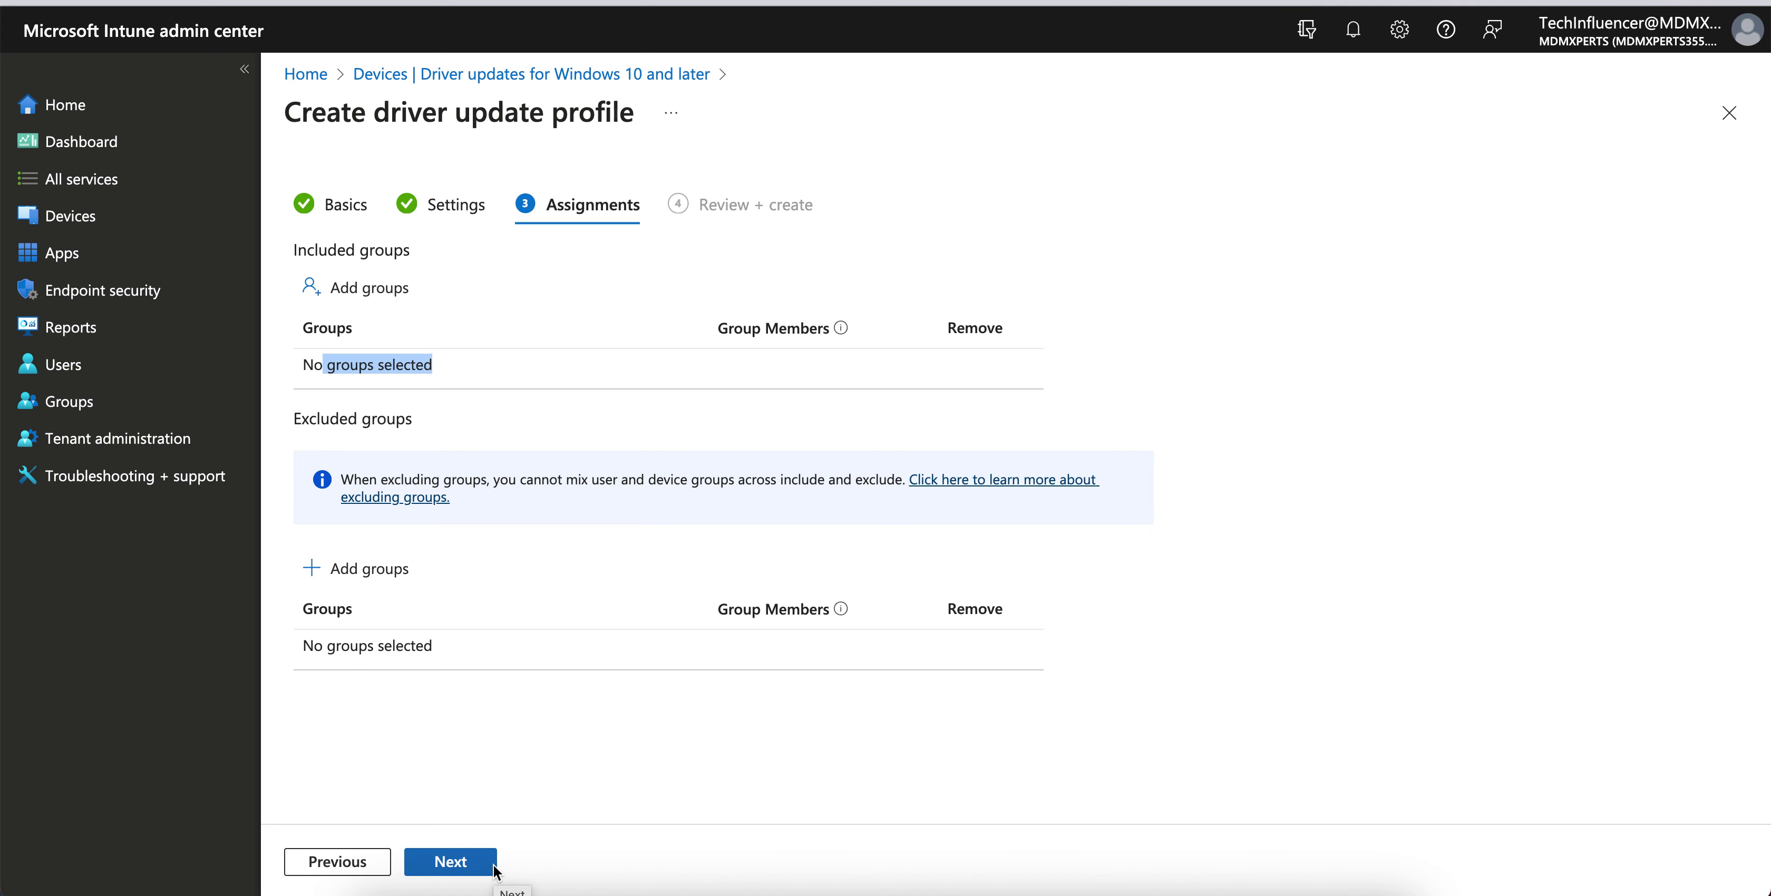
click(331, 862)
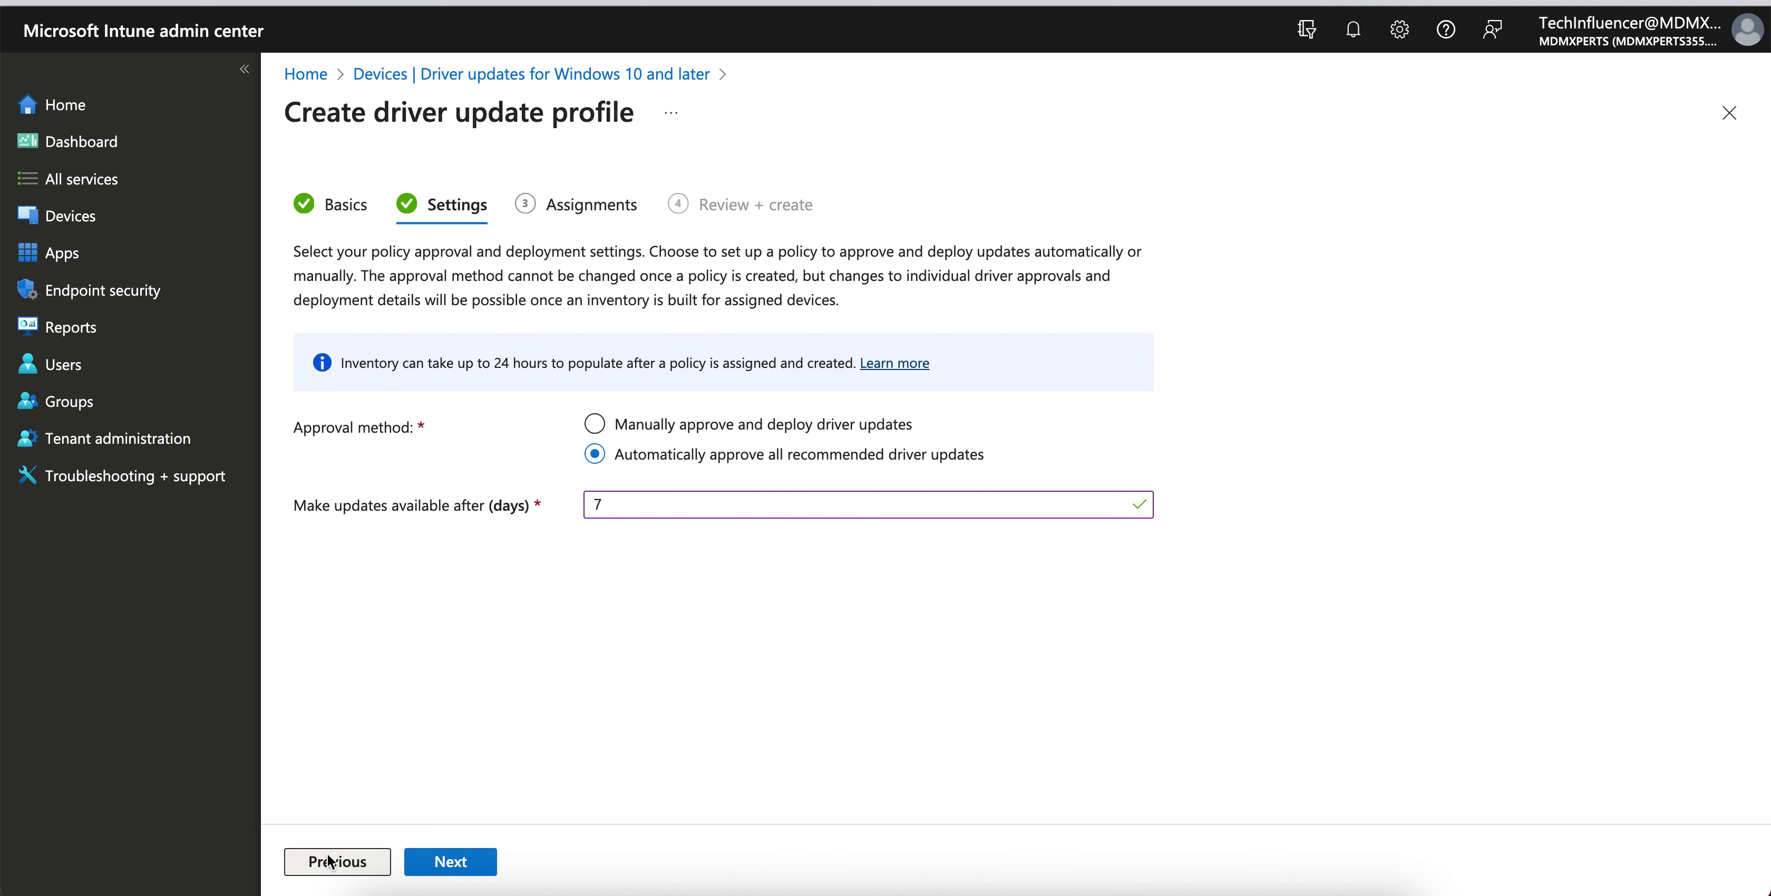
click(447, 861)
- Open Microsoft Intune from the Intune bookmarks folder in a new tab, duplicate it, and go to Groups
key(super+t)
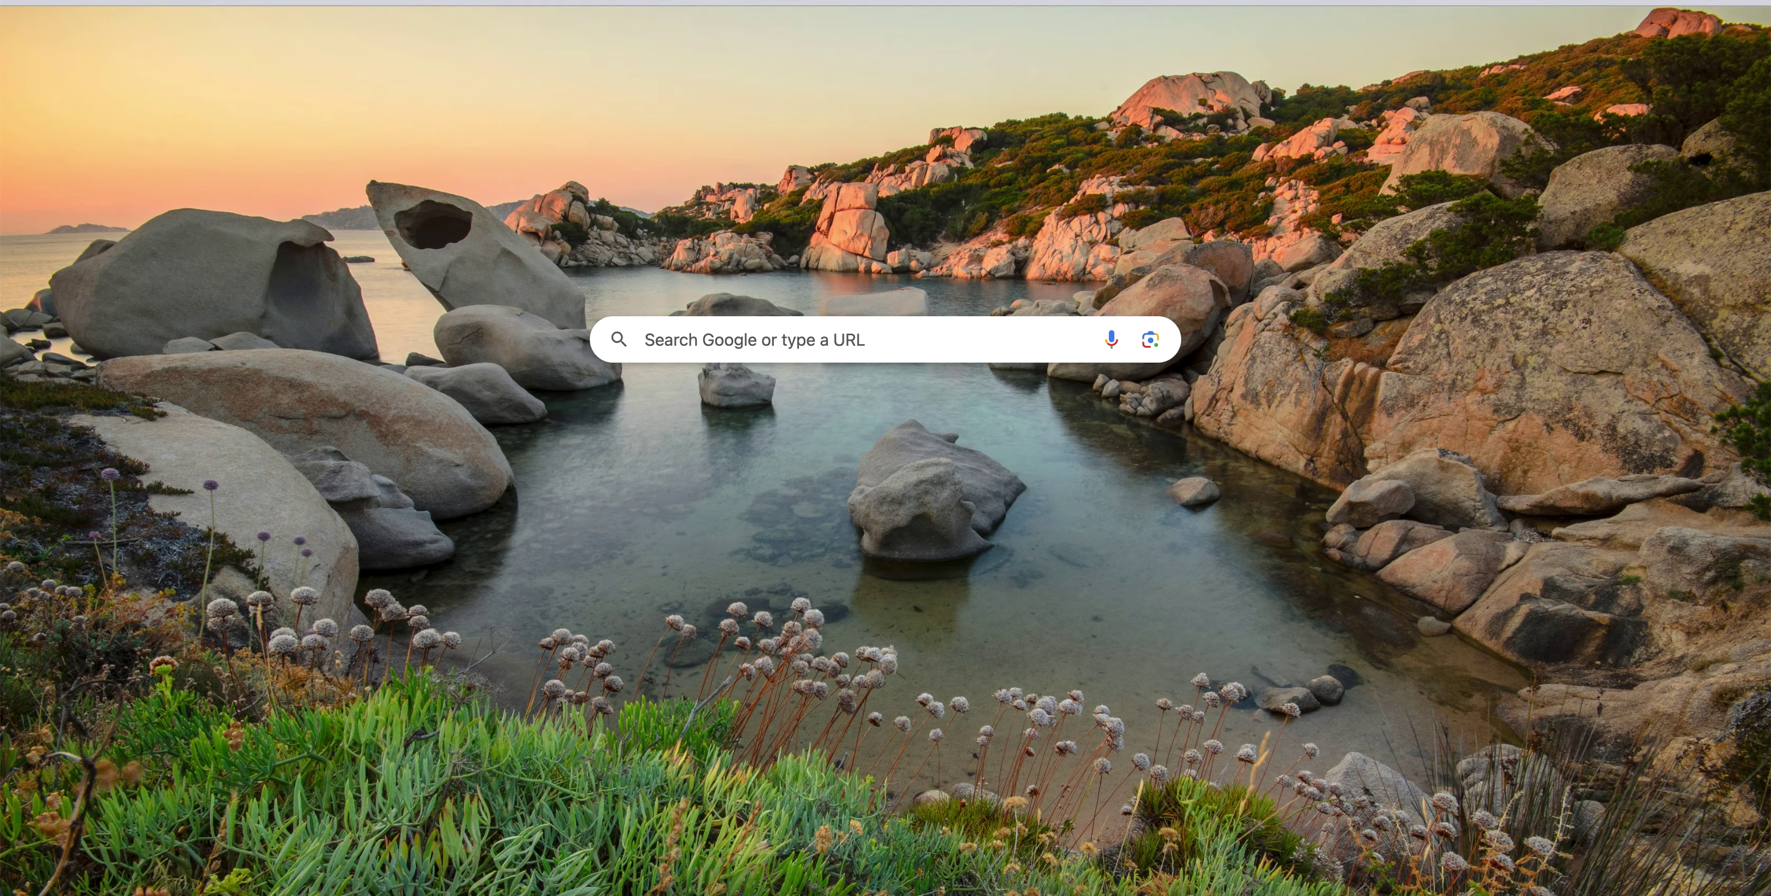
click(963, 3)
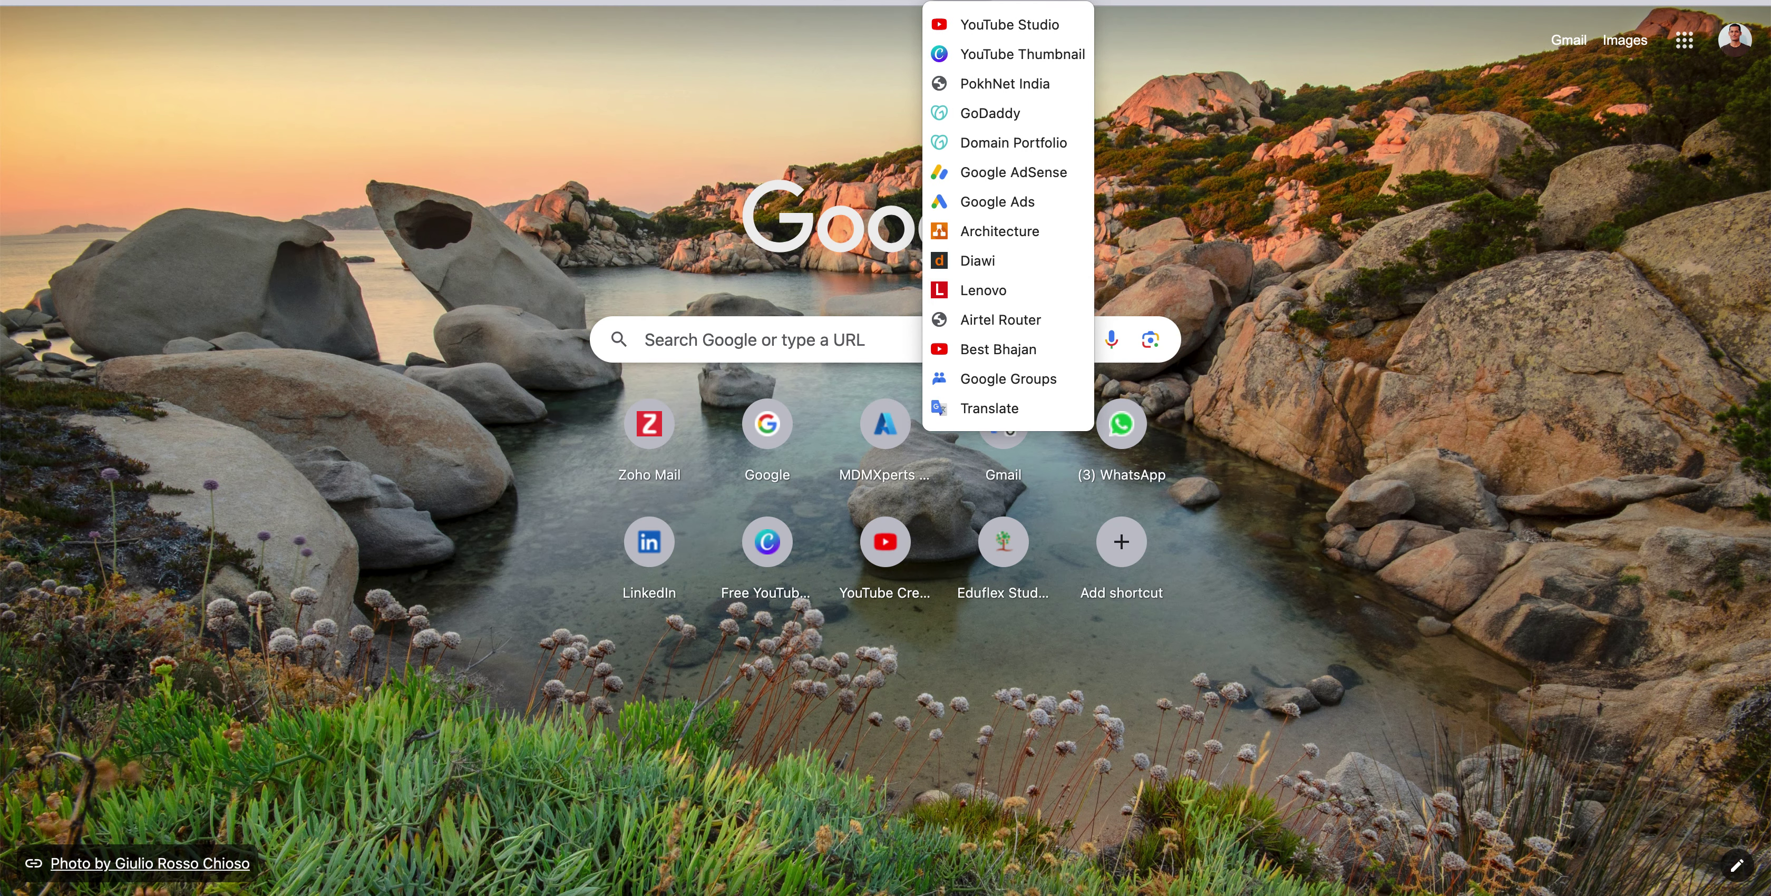
mouse_move(887, 9)
mouse_move(962, 235)
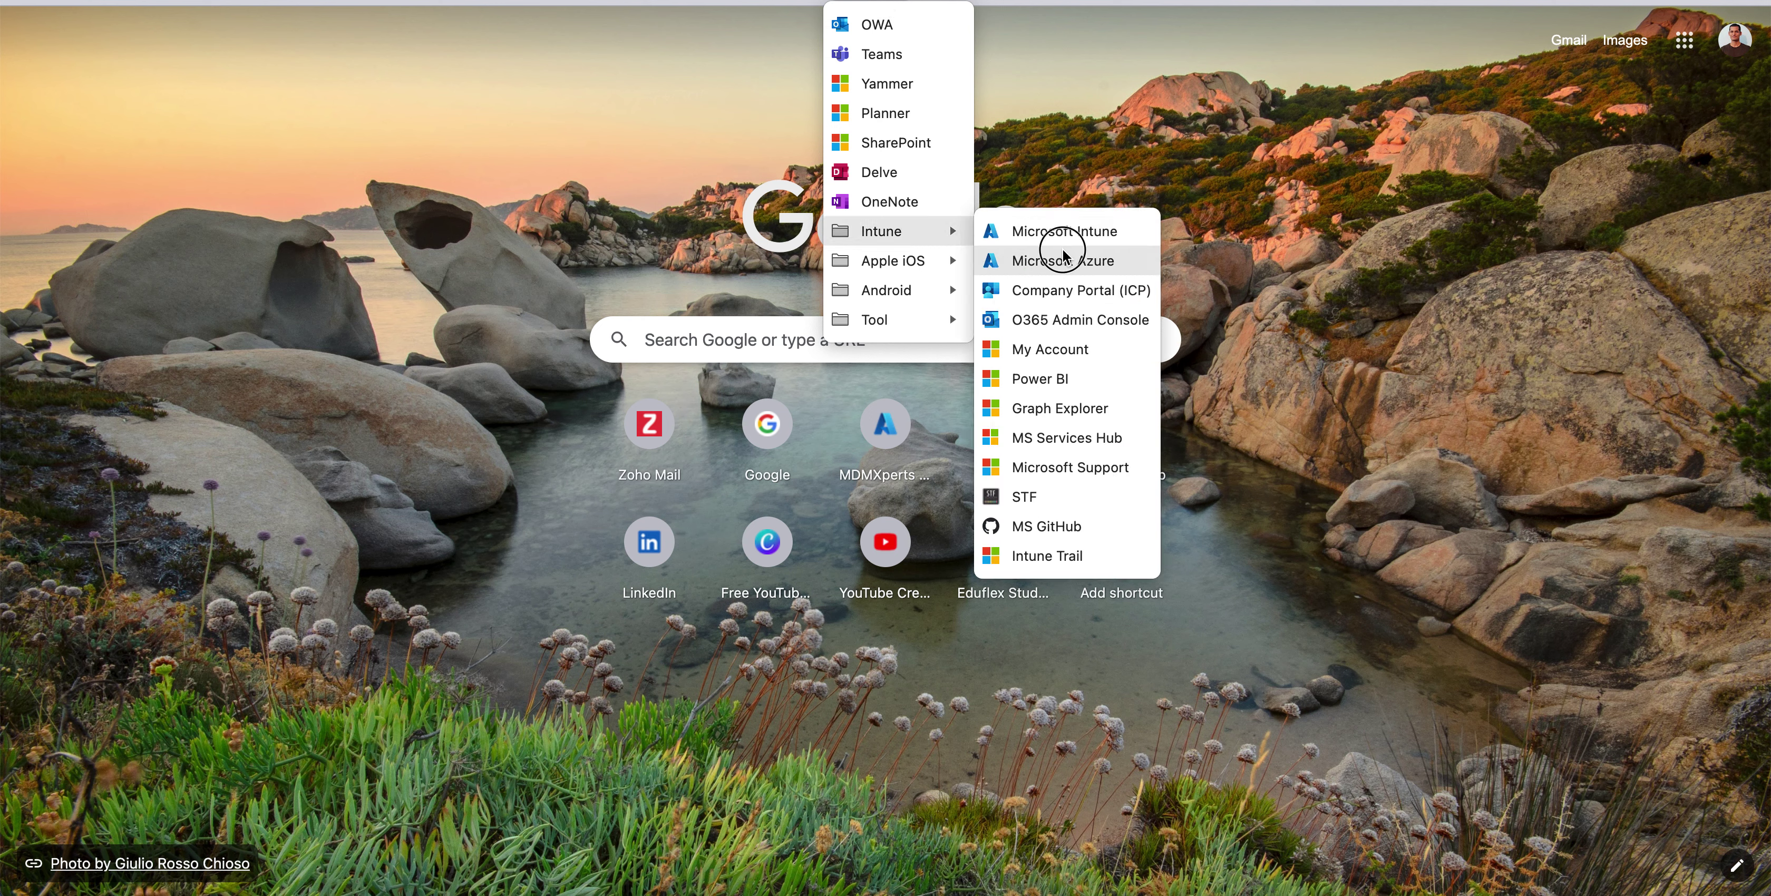
click(1057, 233)
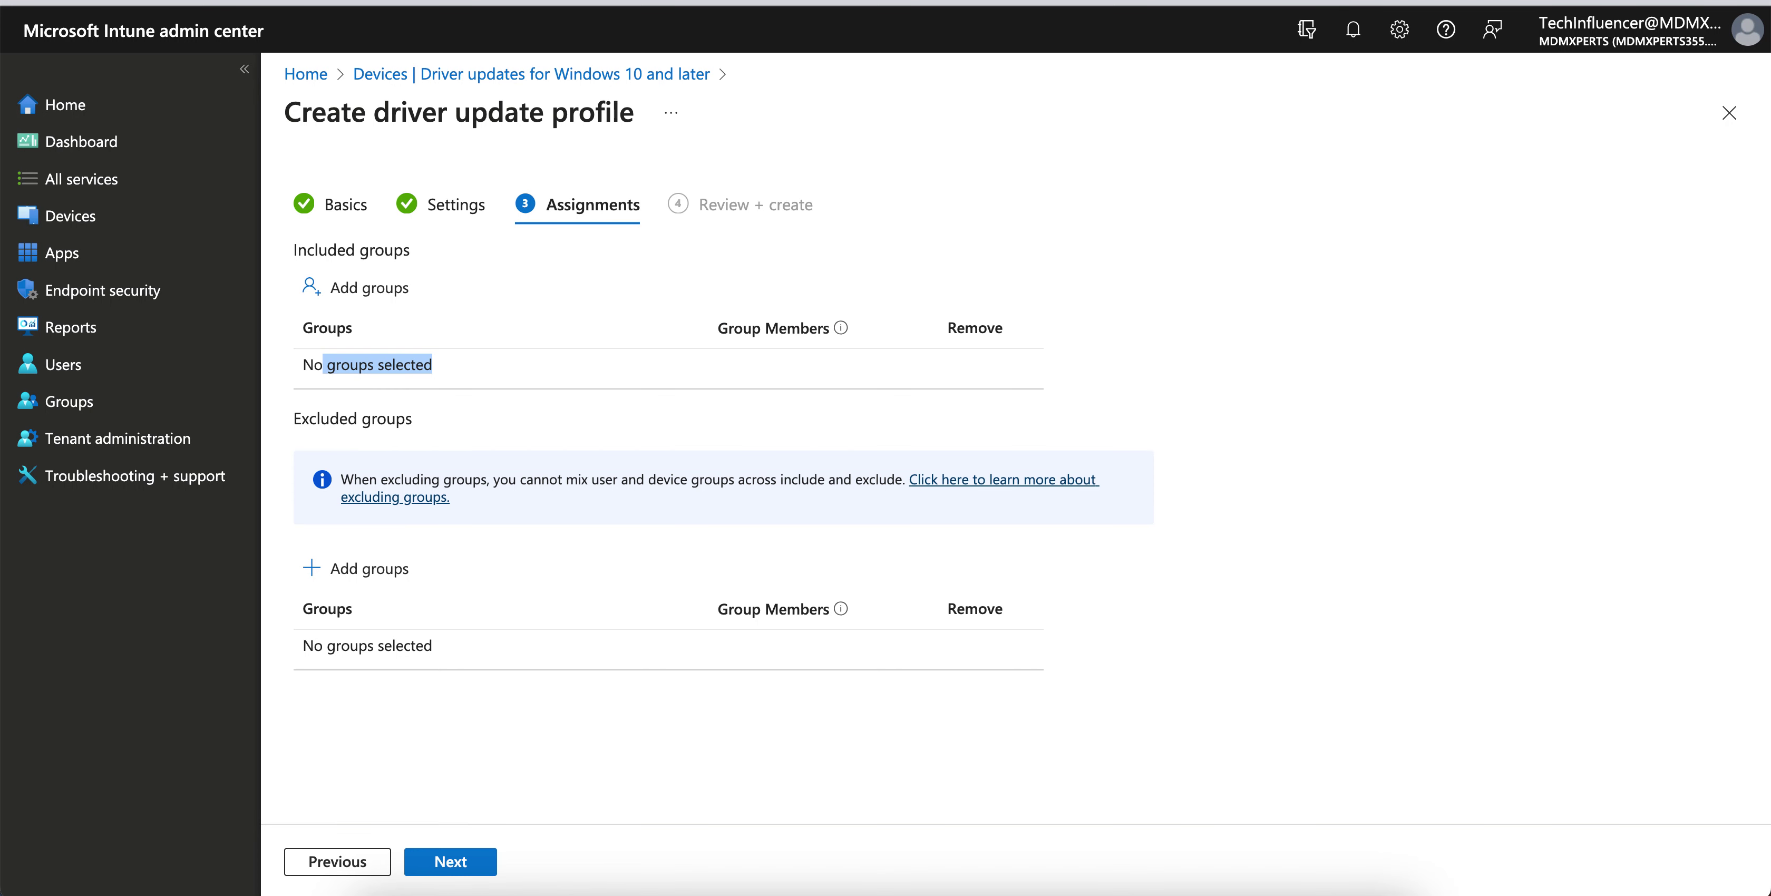
right_click(1255, 3)
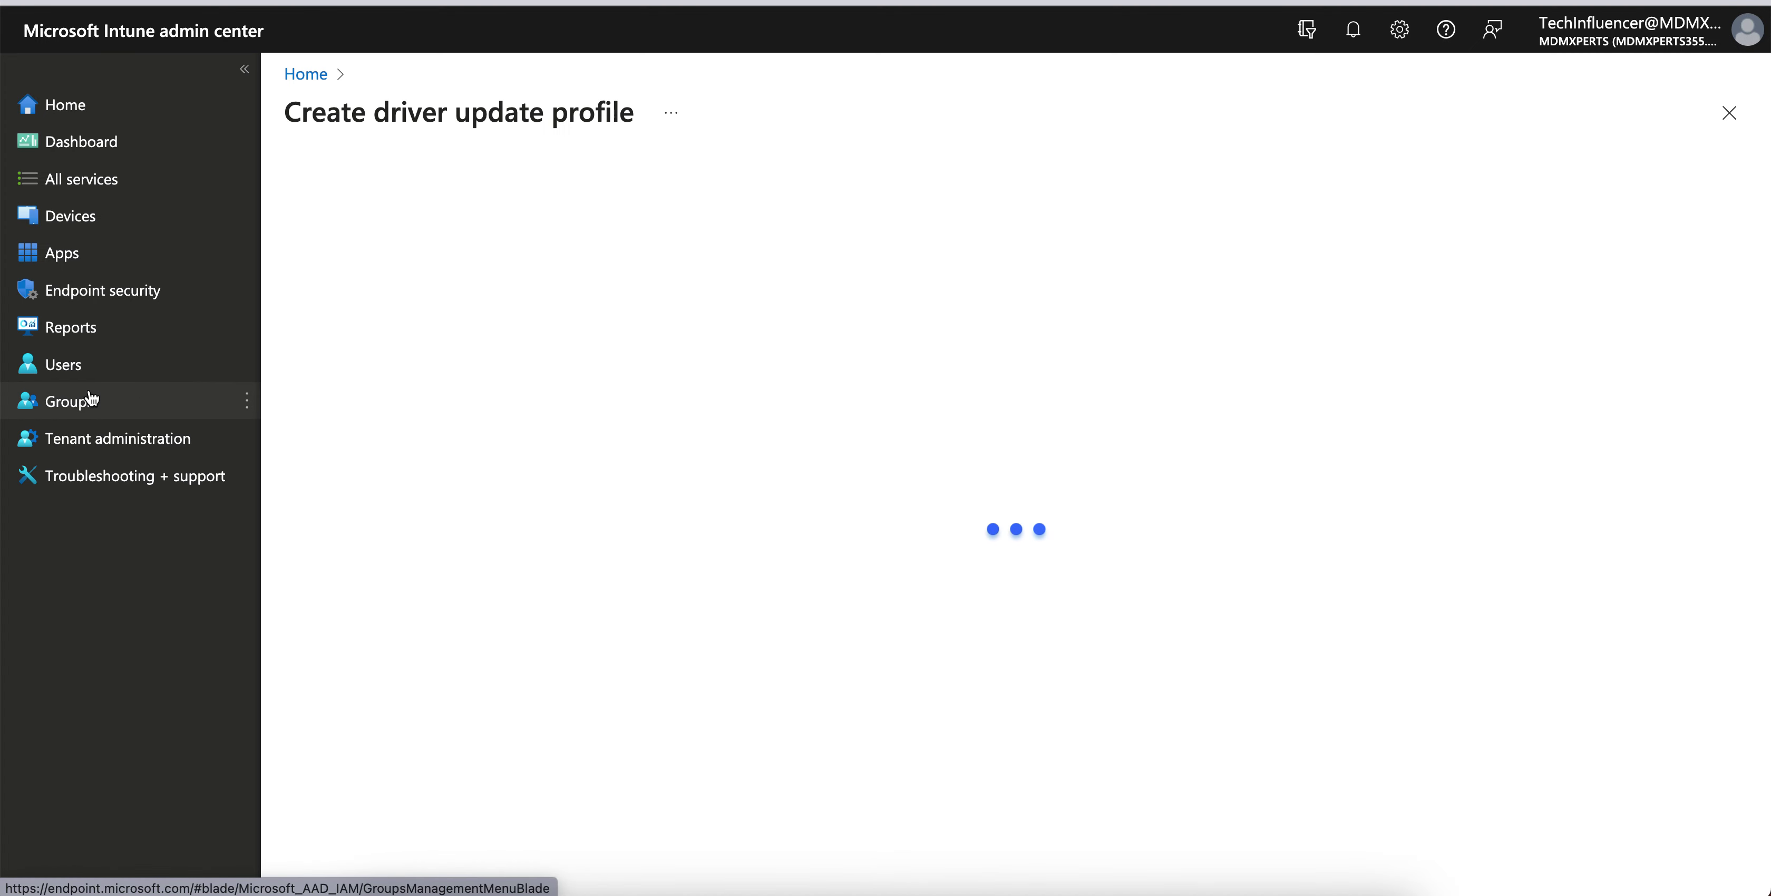
click(180, 400)
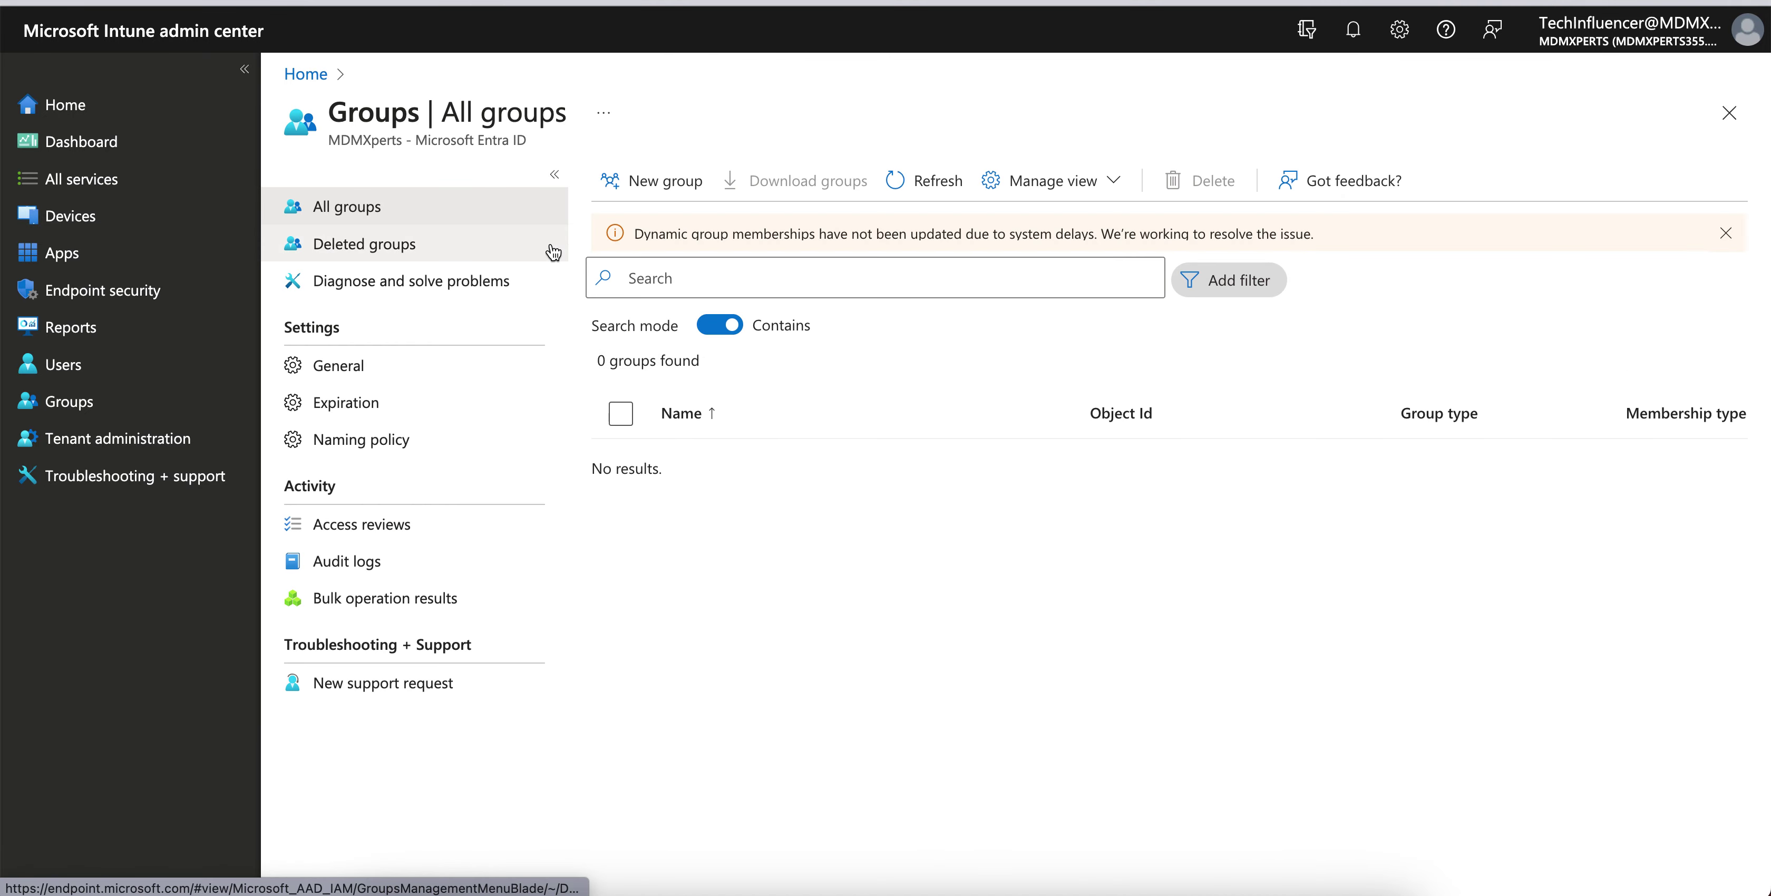
- Start a new group named 'All Windows Devices', copying the name into its description
click(687, 184)
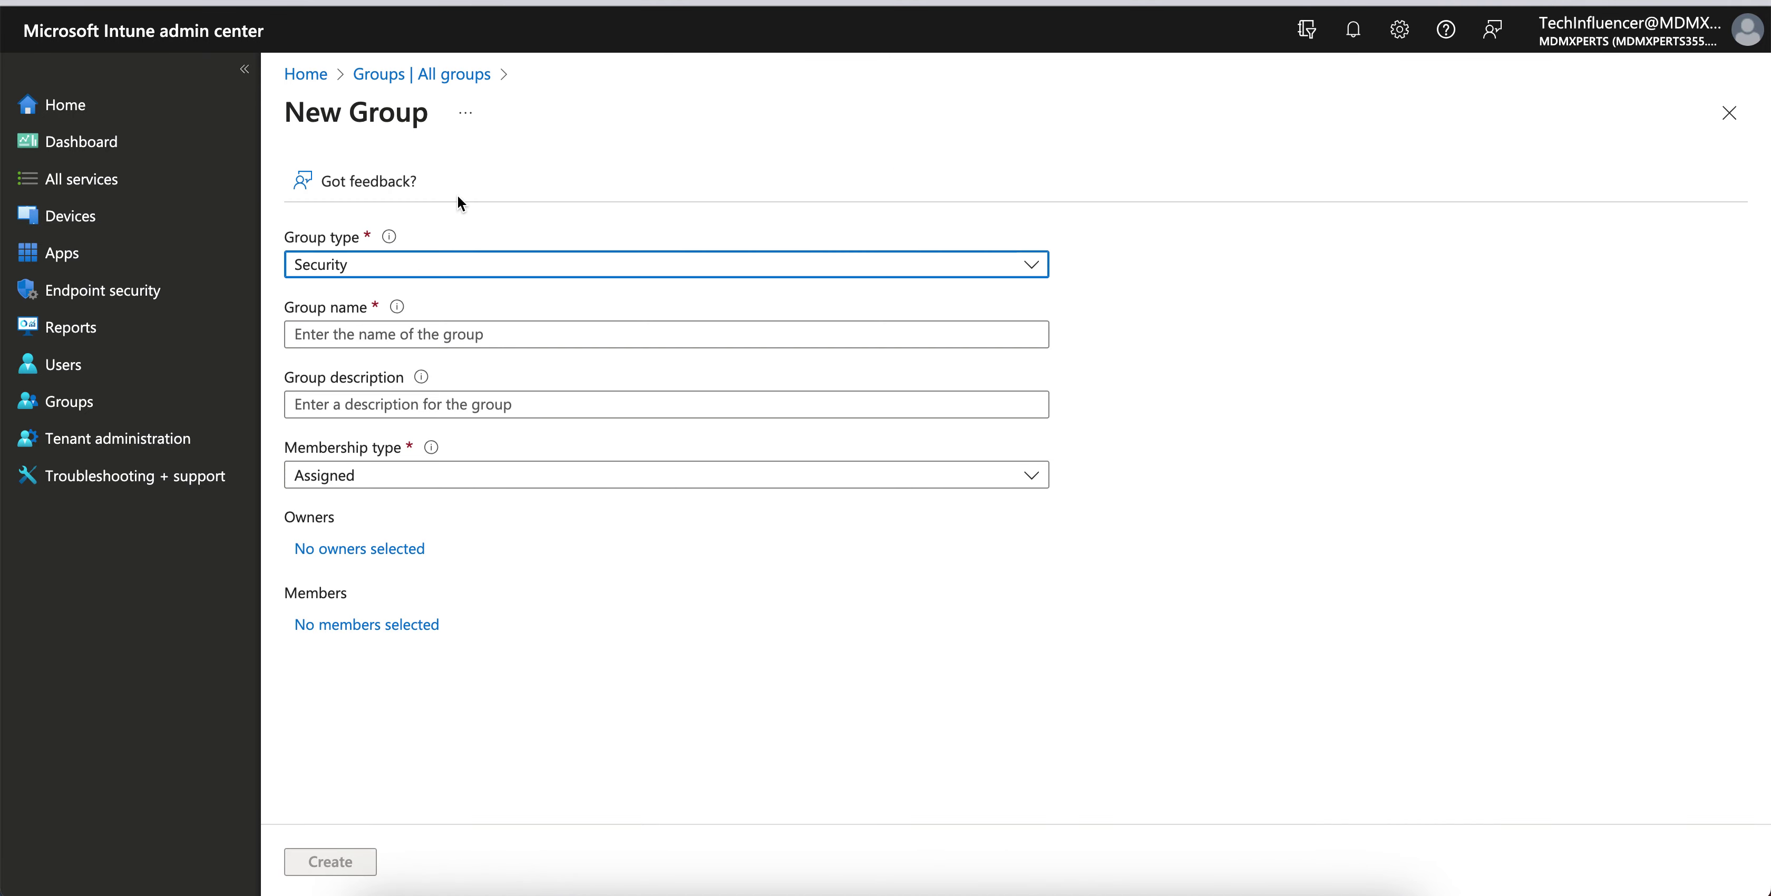
click(363, 334)
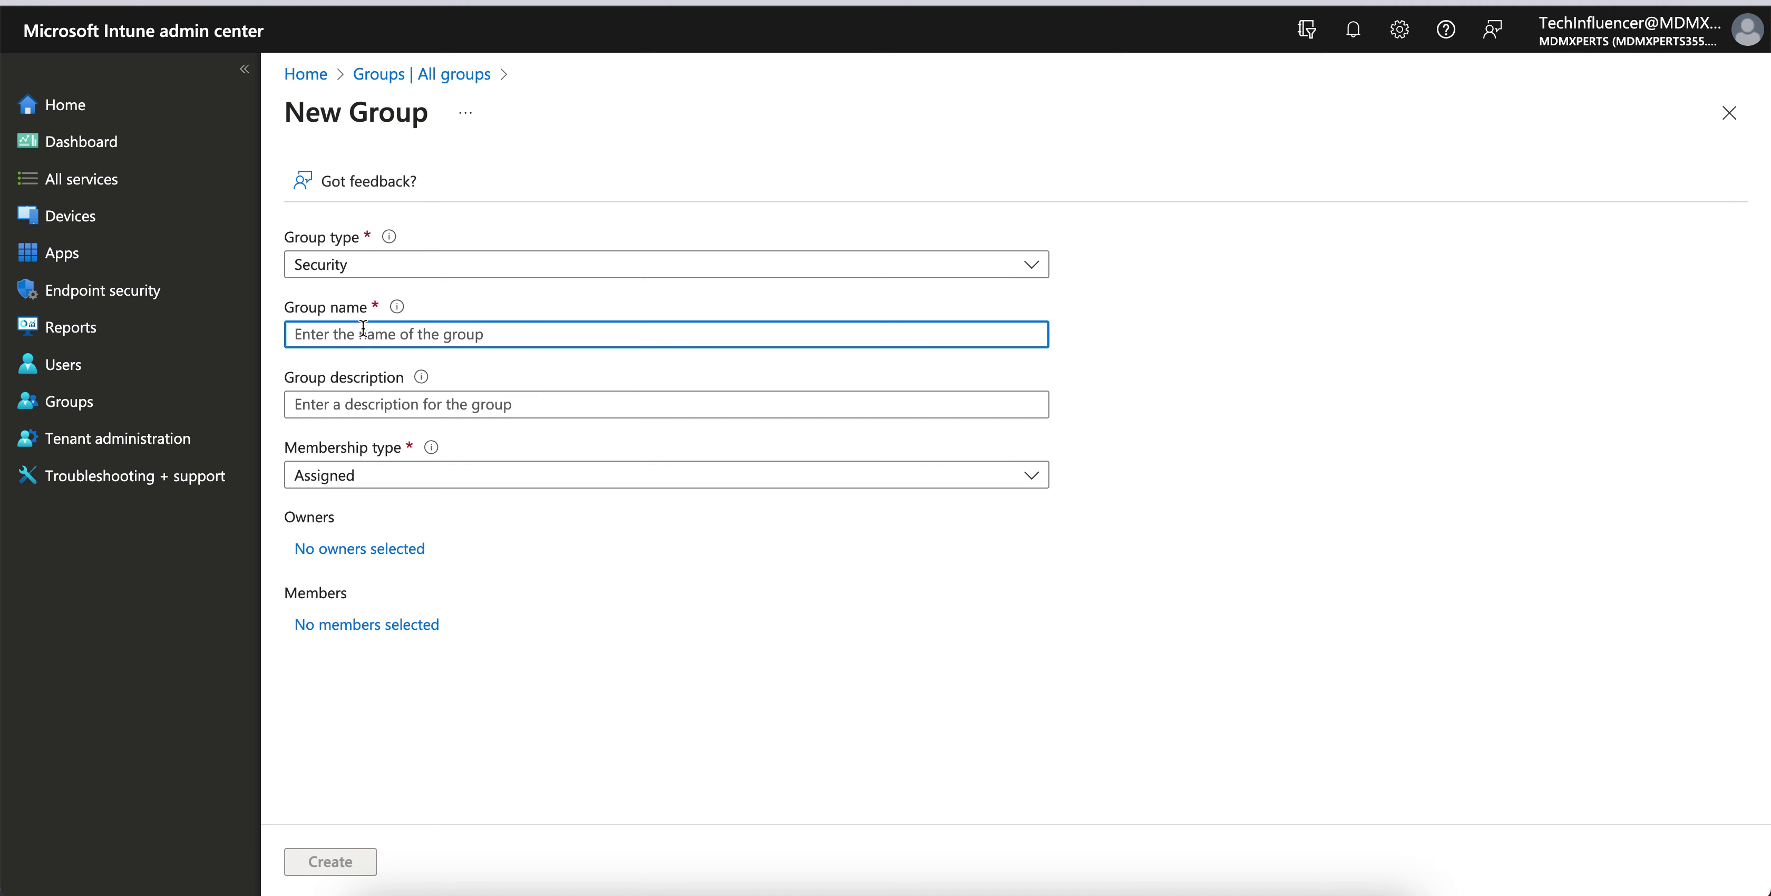
text(Windo)
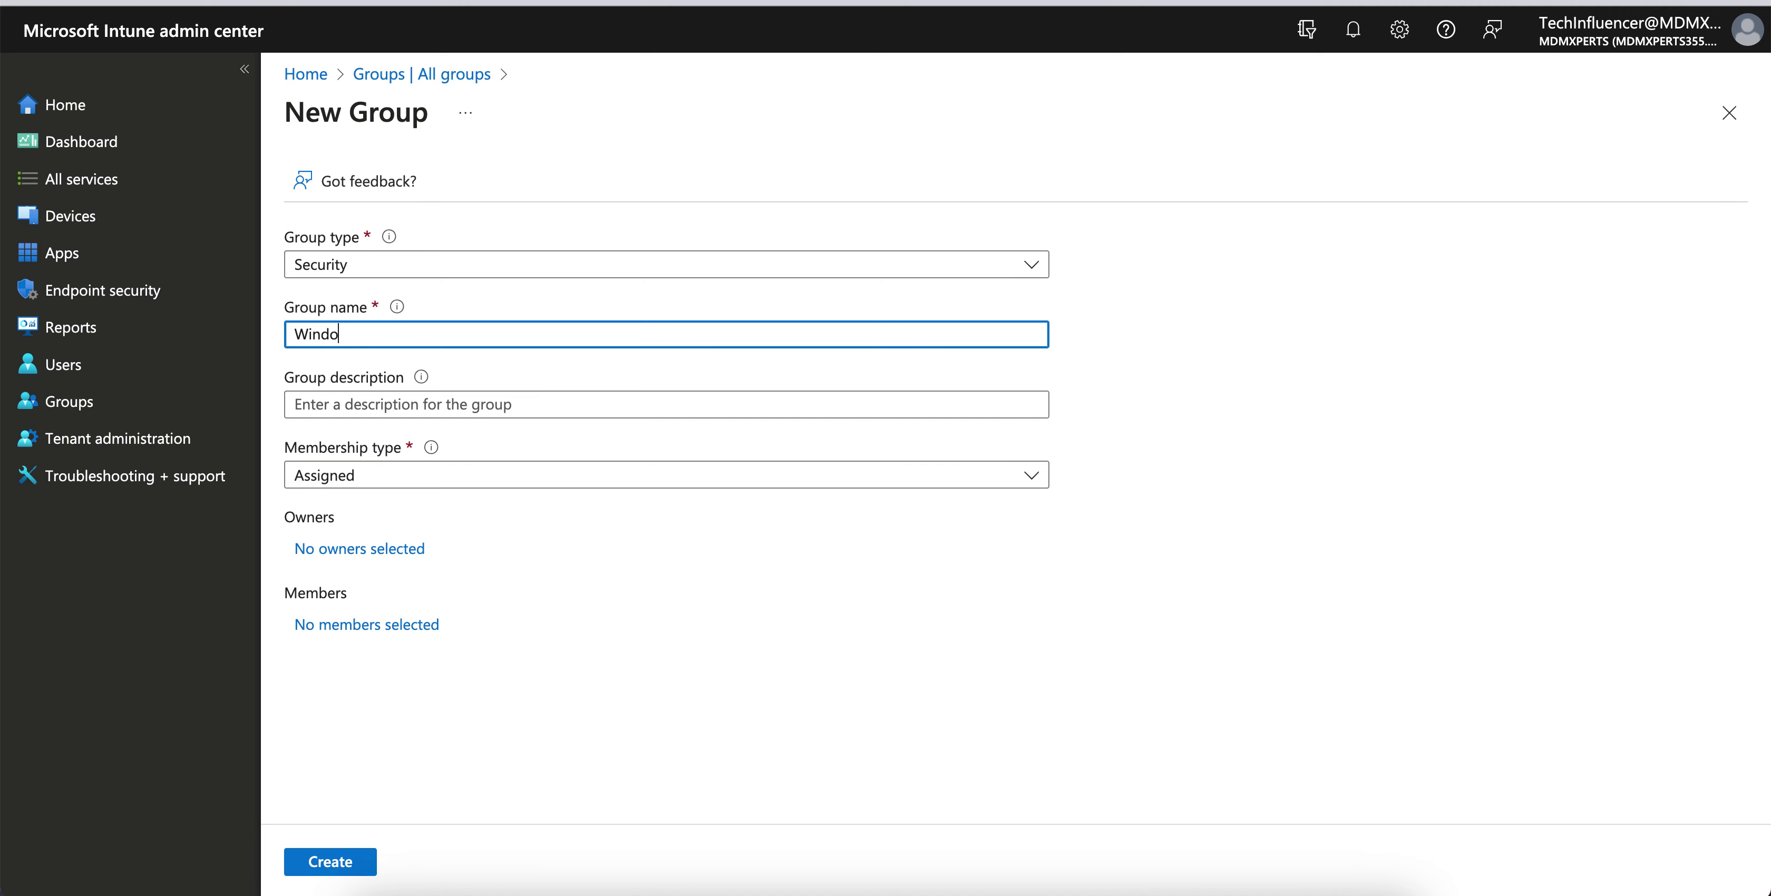
text(ws Devices)
click(288, 334)
text(All)
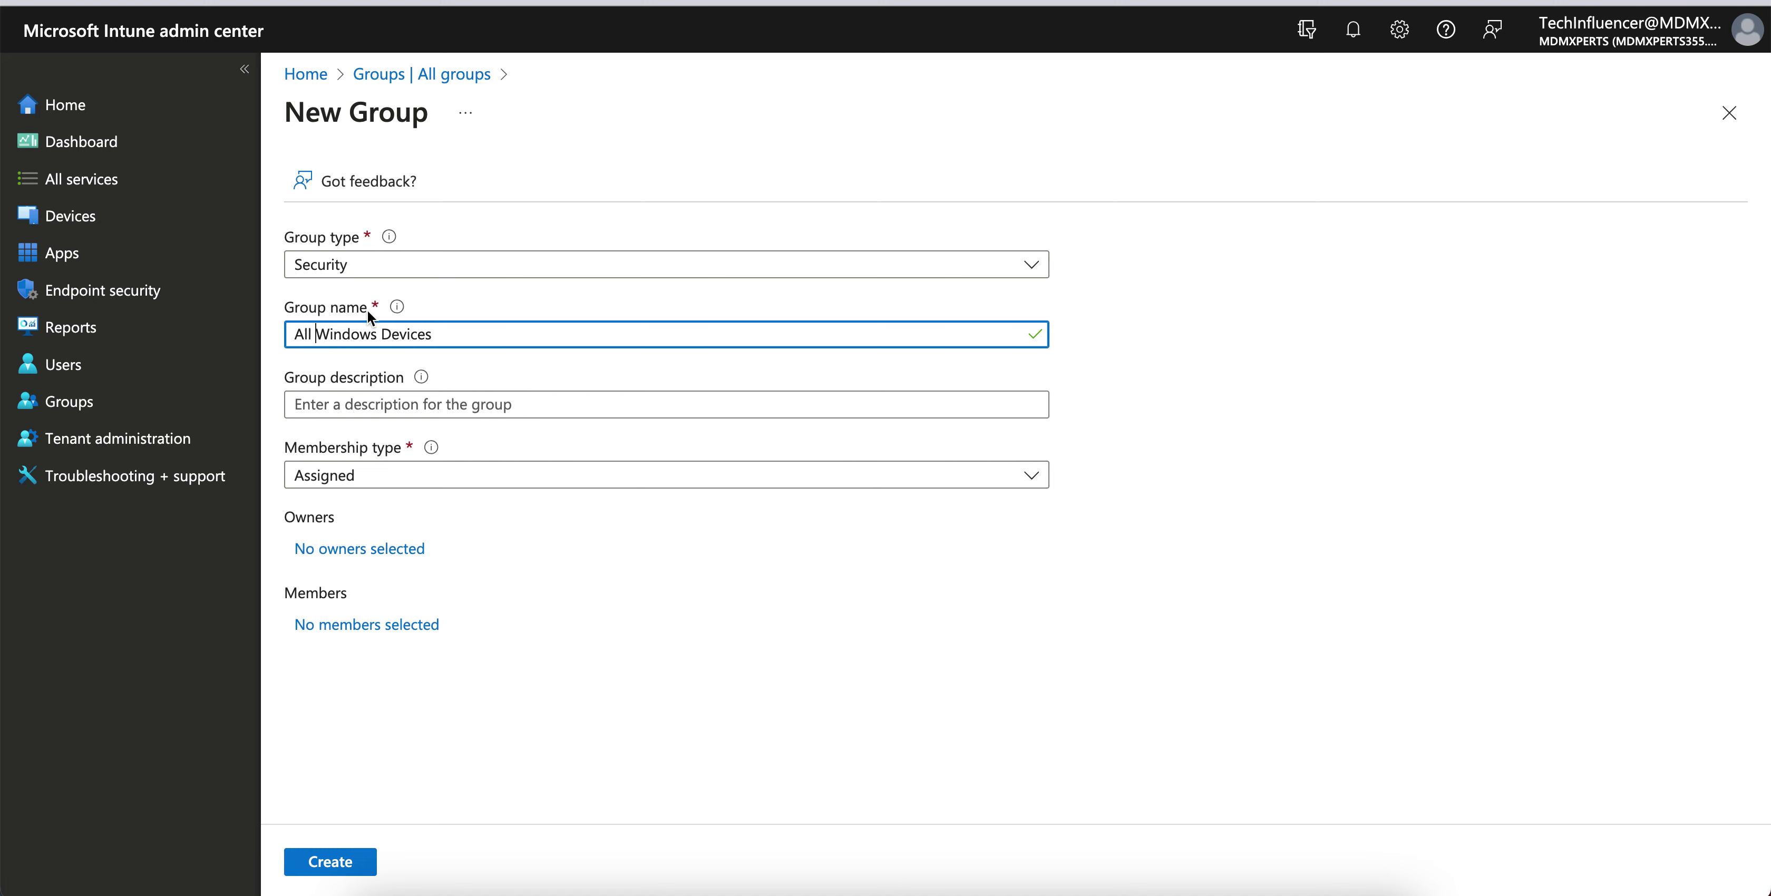
drag(459, 337, 222, 344)
key(ctrl+c)
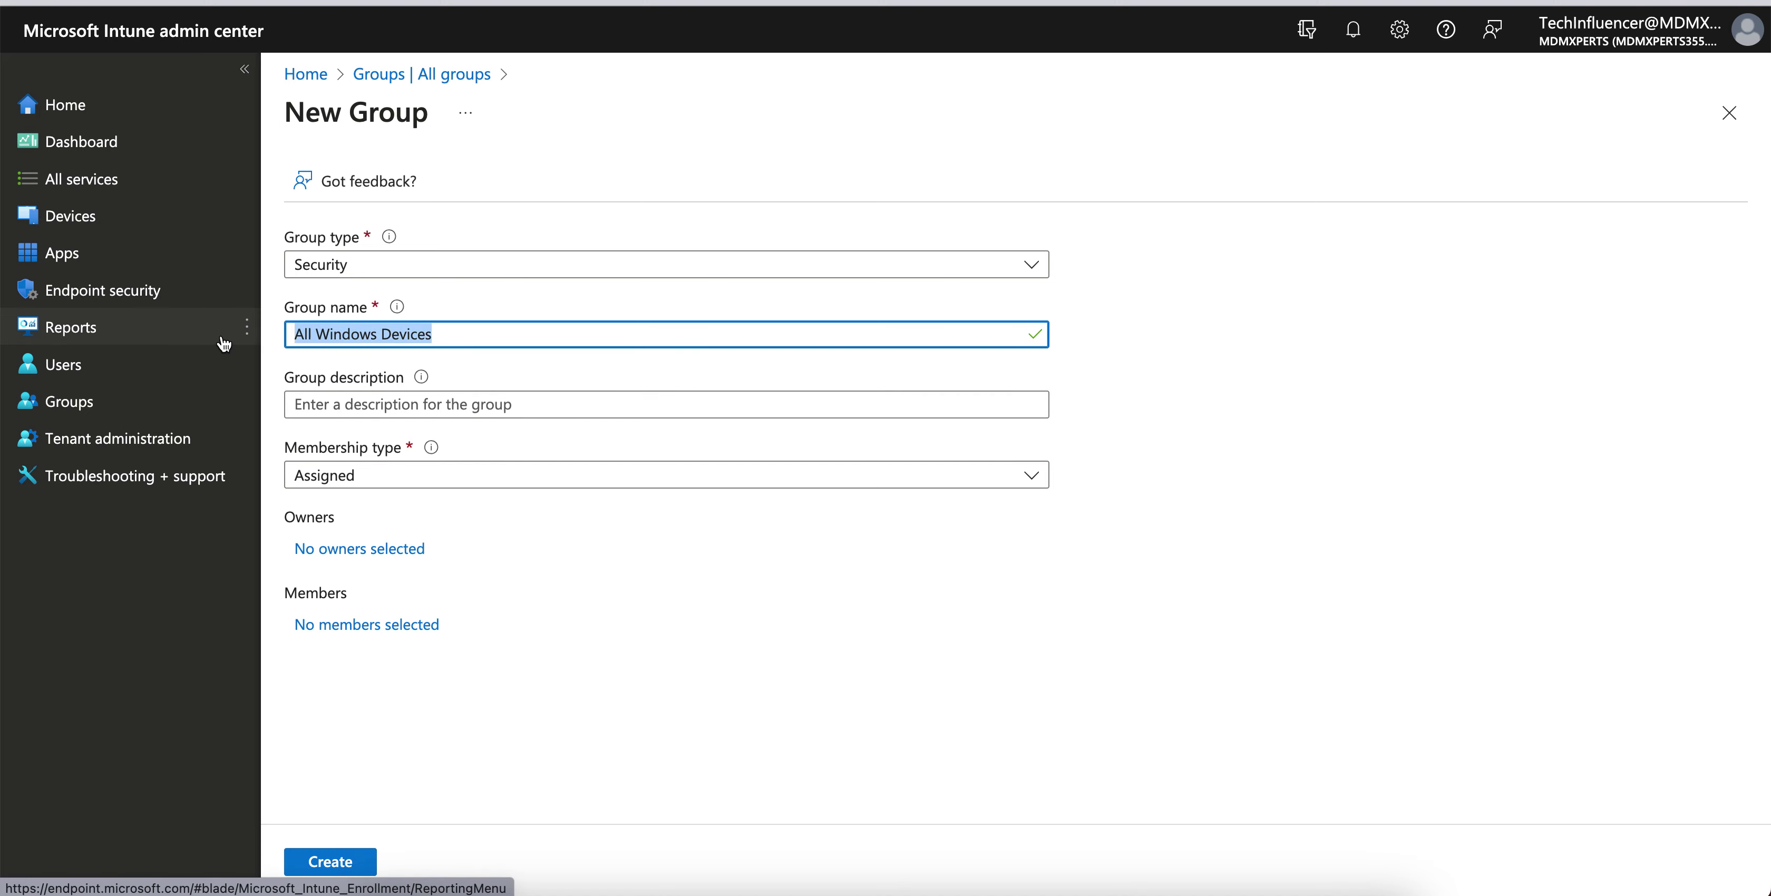
click(347, 405)
key(ctrl+v)
- Set the group's membership type to Assigned and open the member picker
click(418, 476)
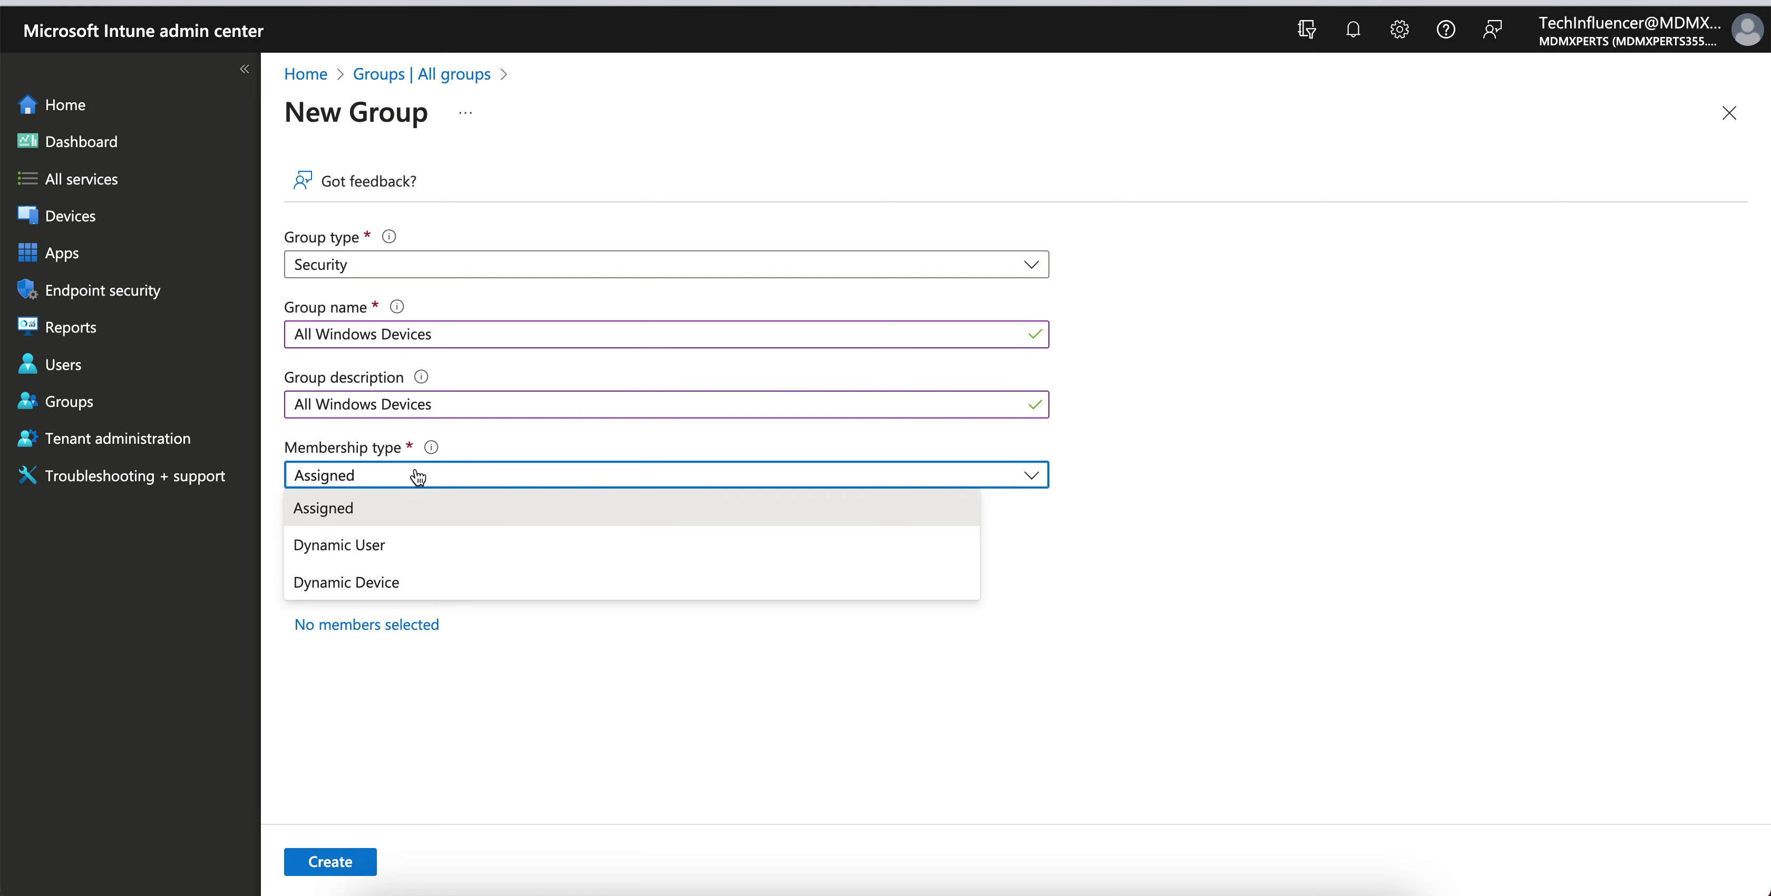
click(407, 552)
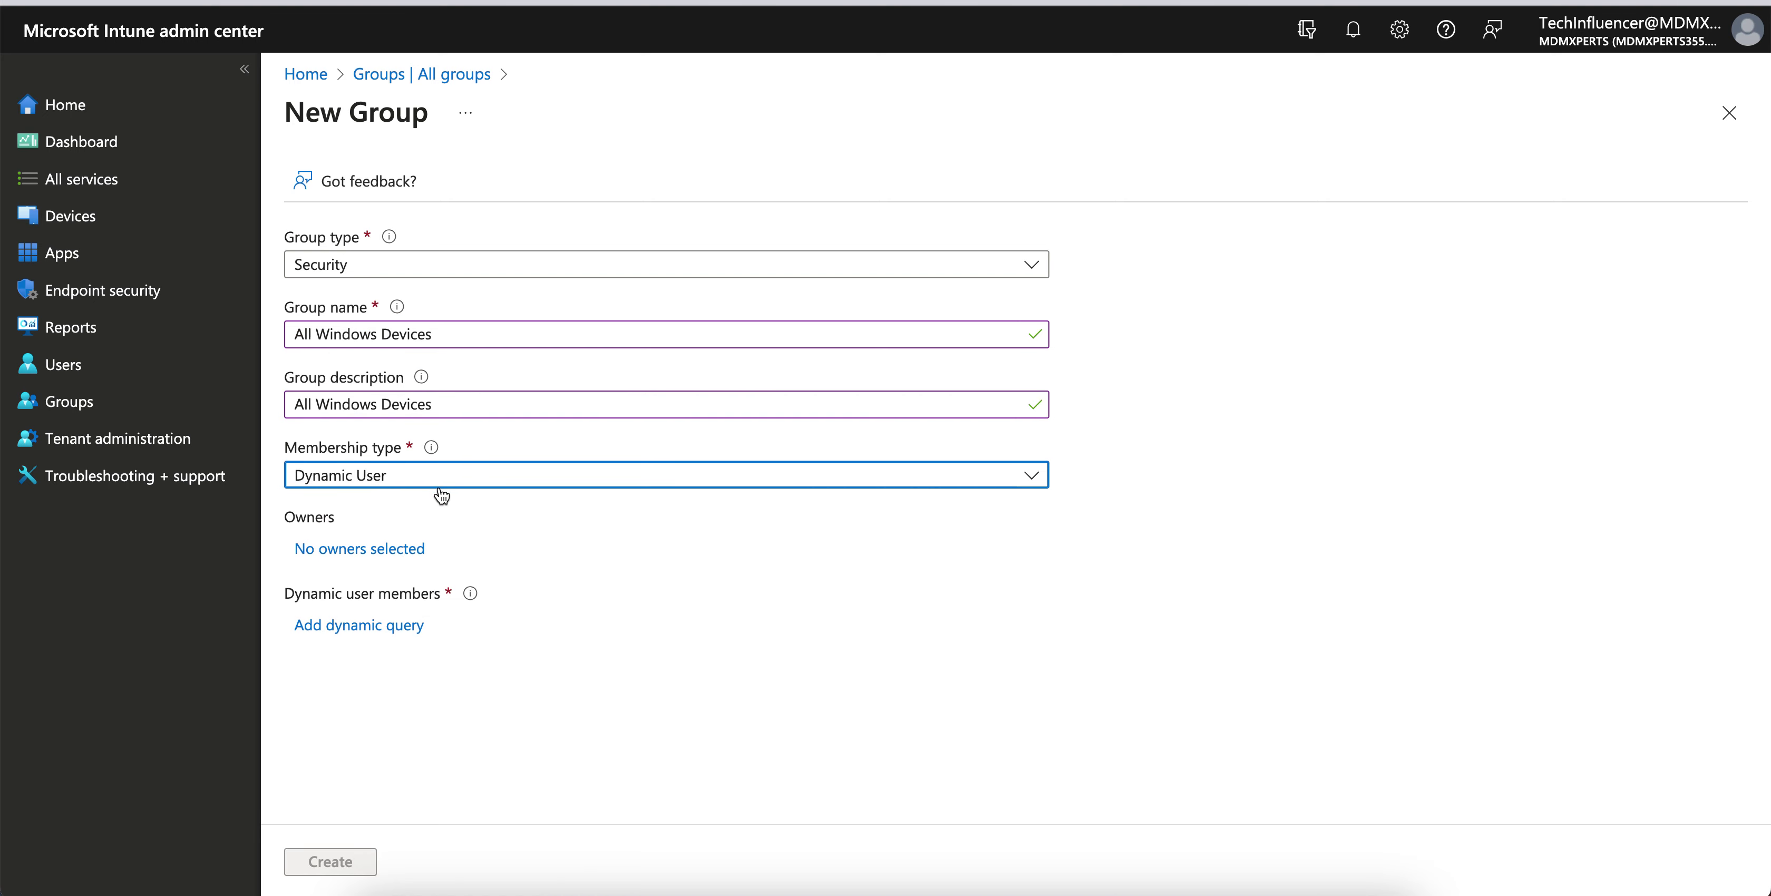
click(438, 482)
click(429, 520)
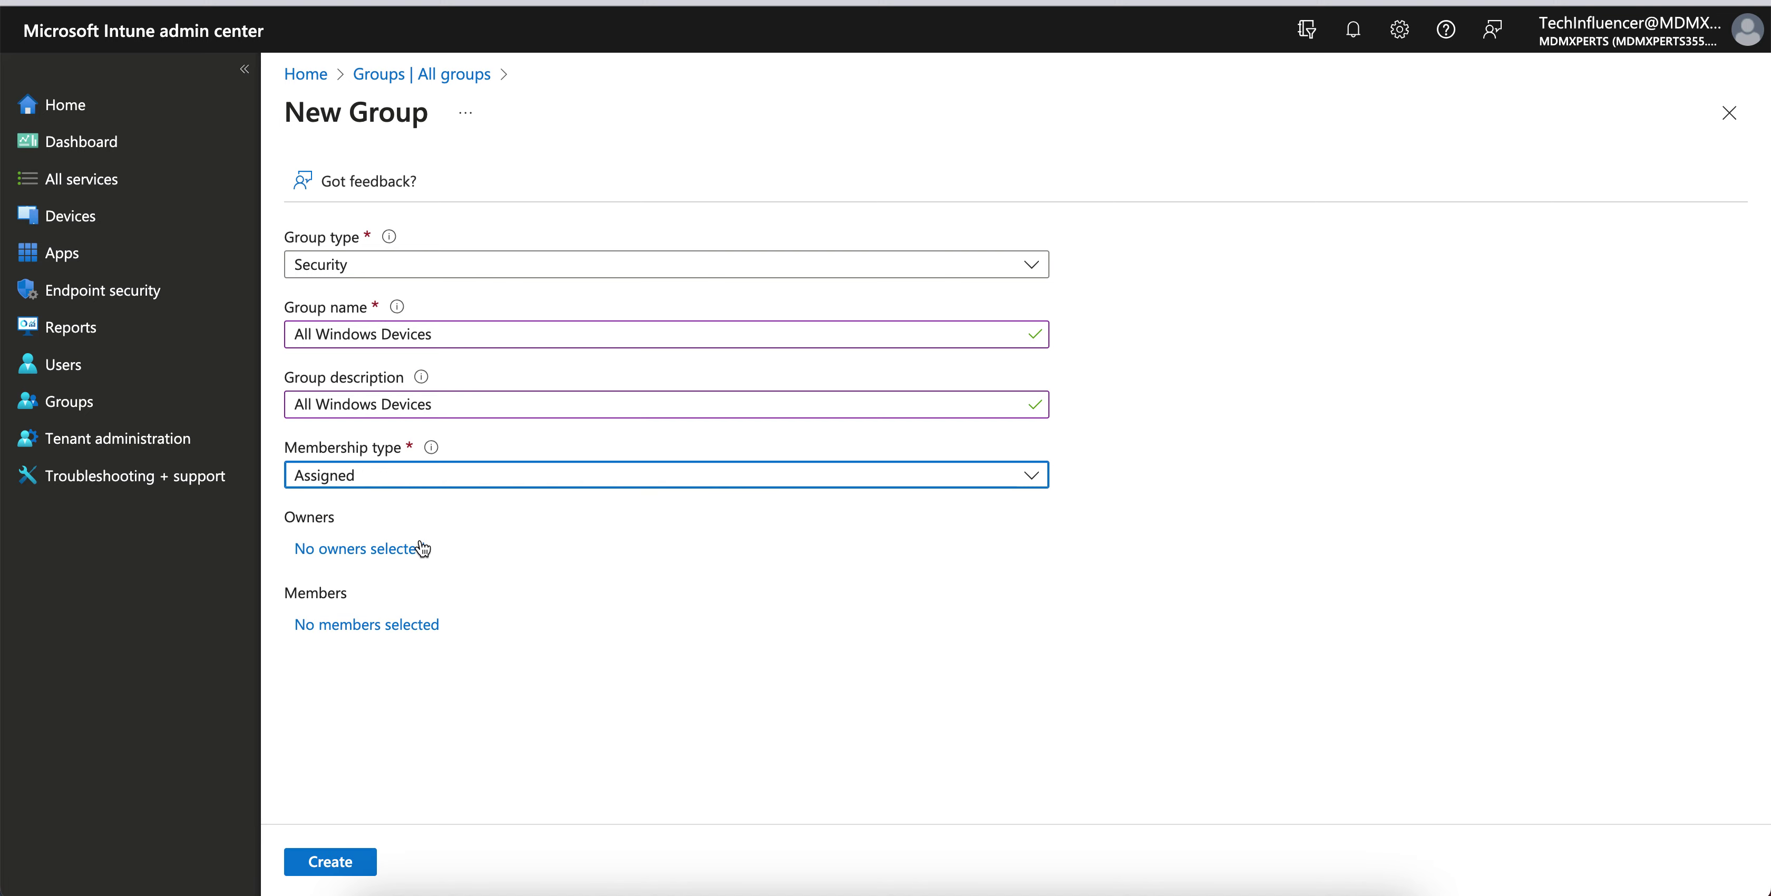
click(406, 624)
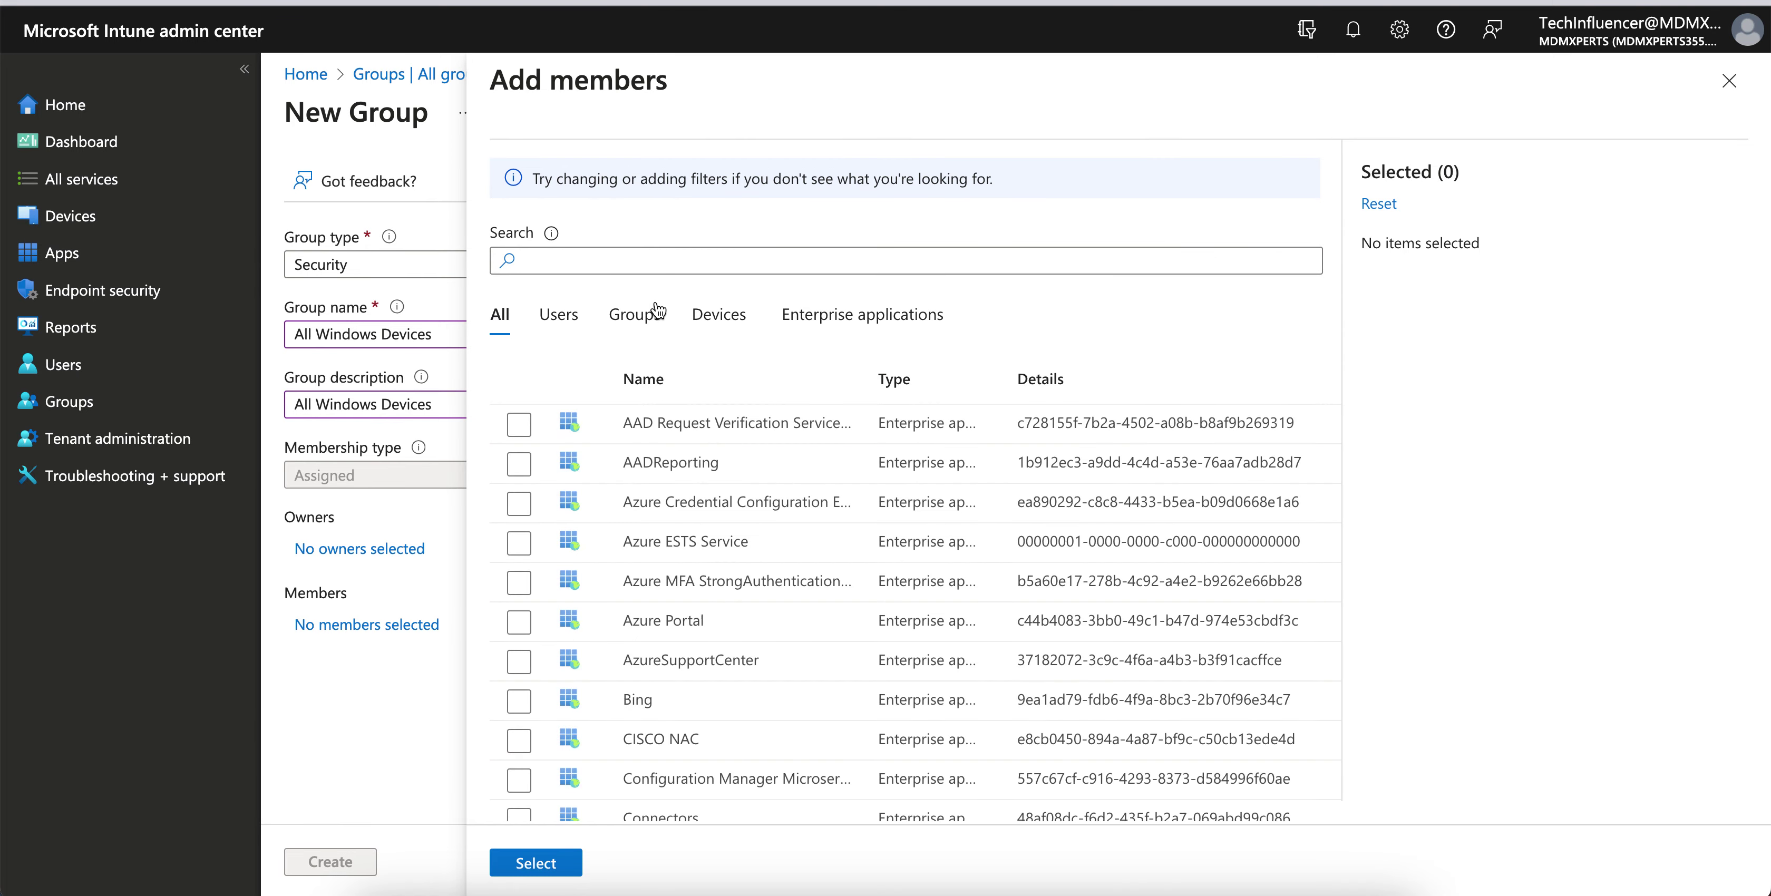
- Add the only listed user as a member and create the All Windows Devices group
click(571, 317)
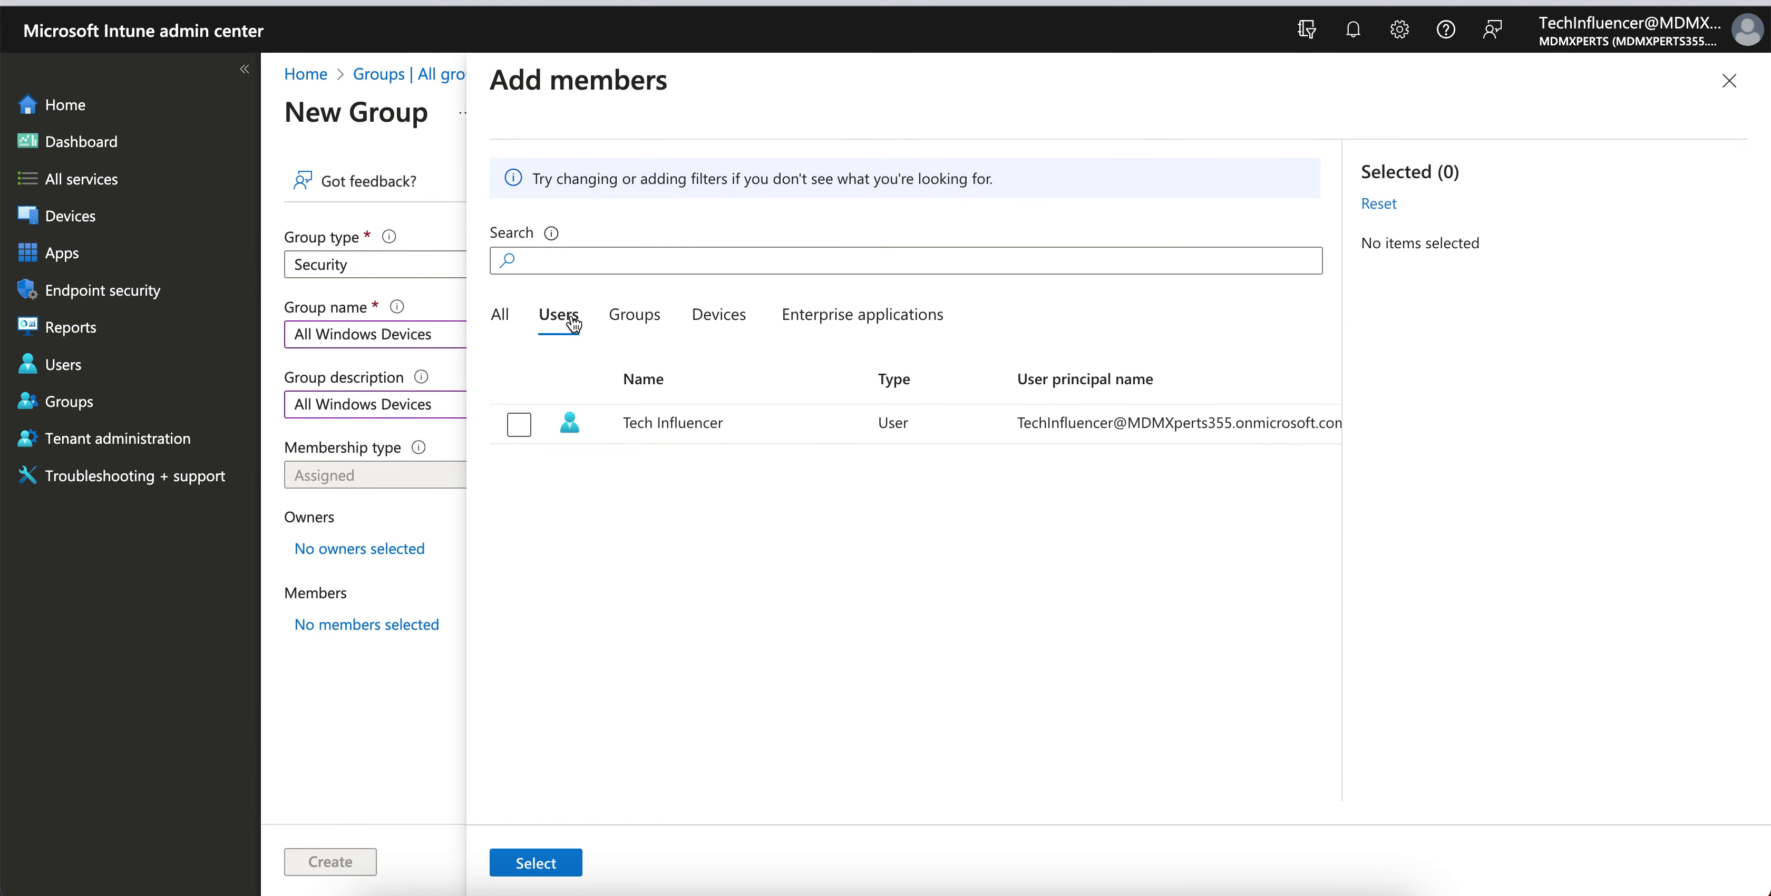
click(519, 424)
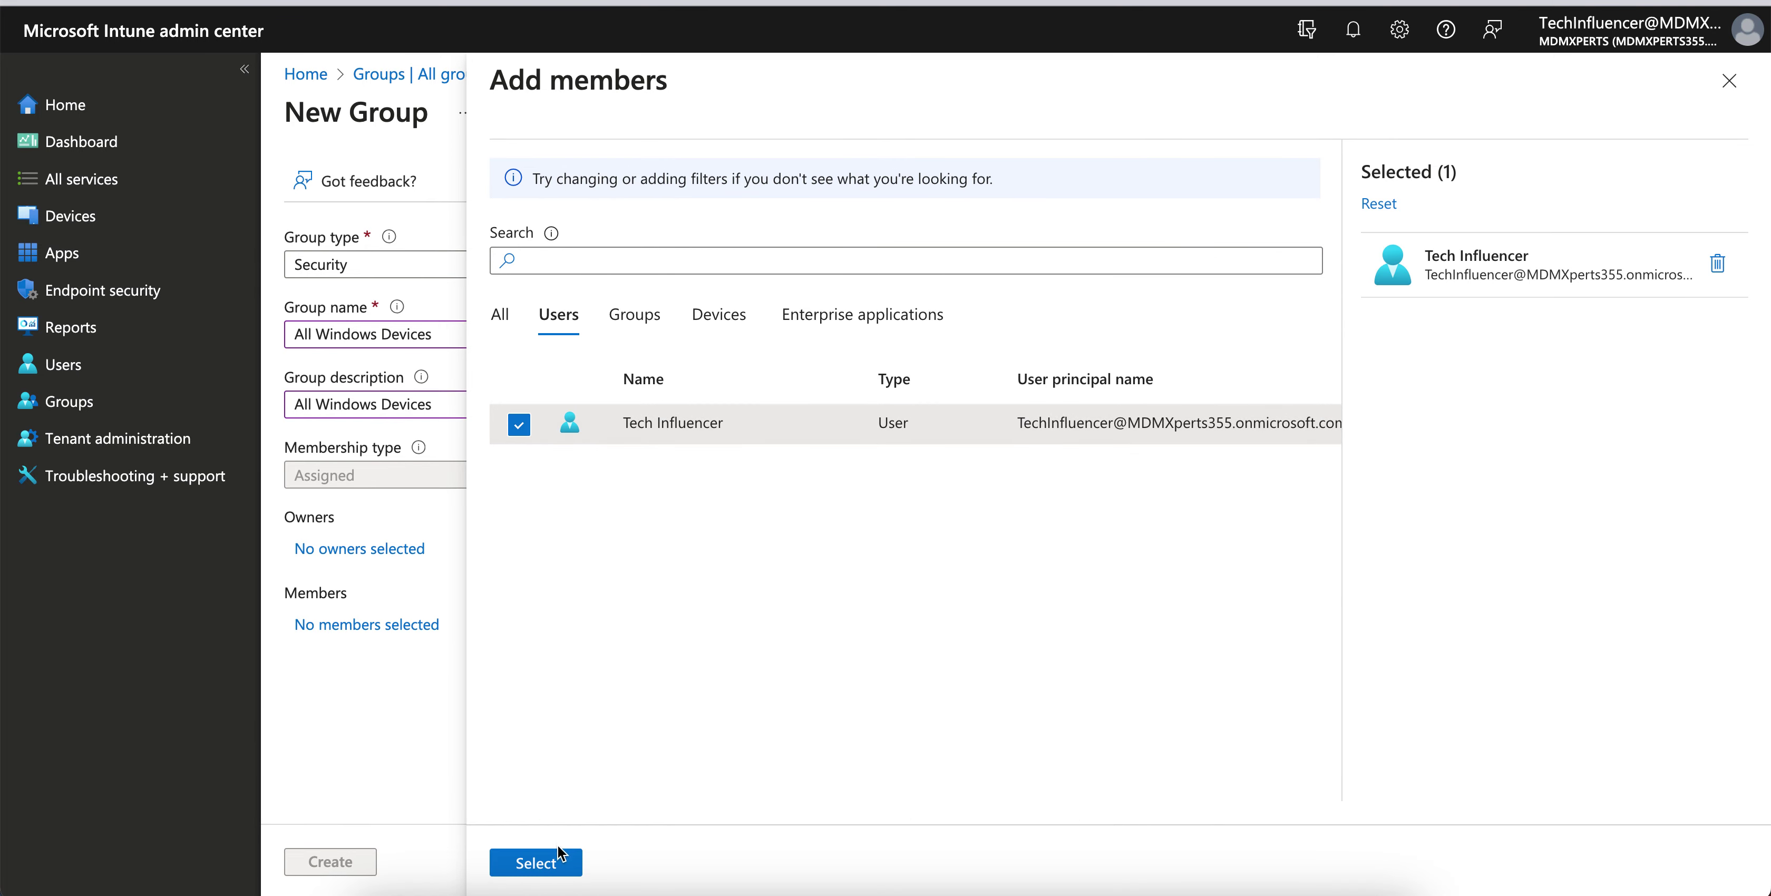
click(543, 864)
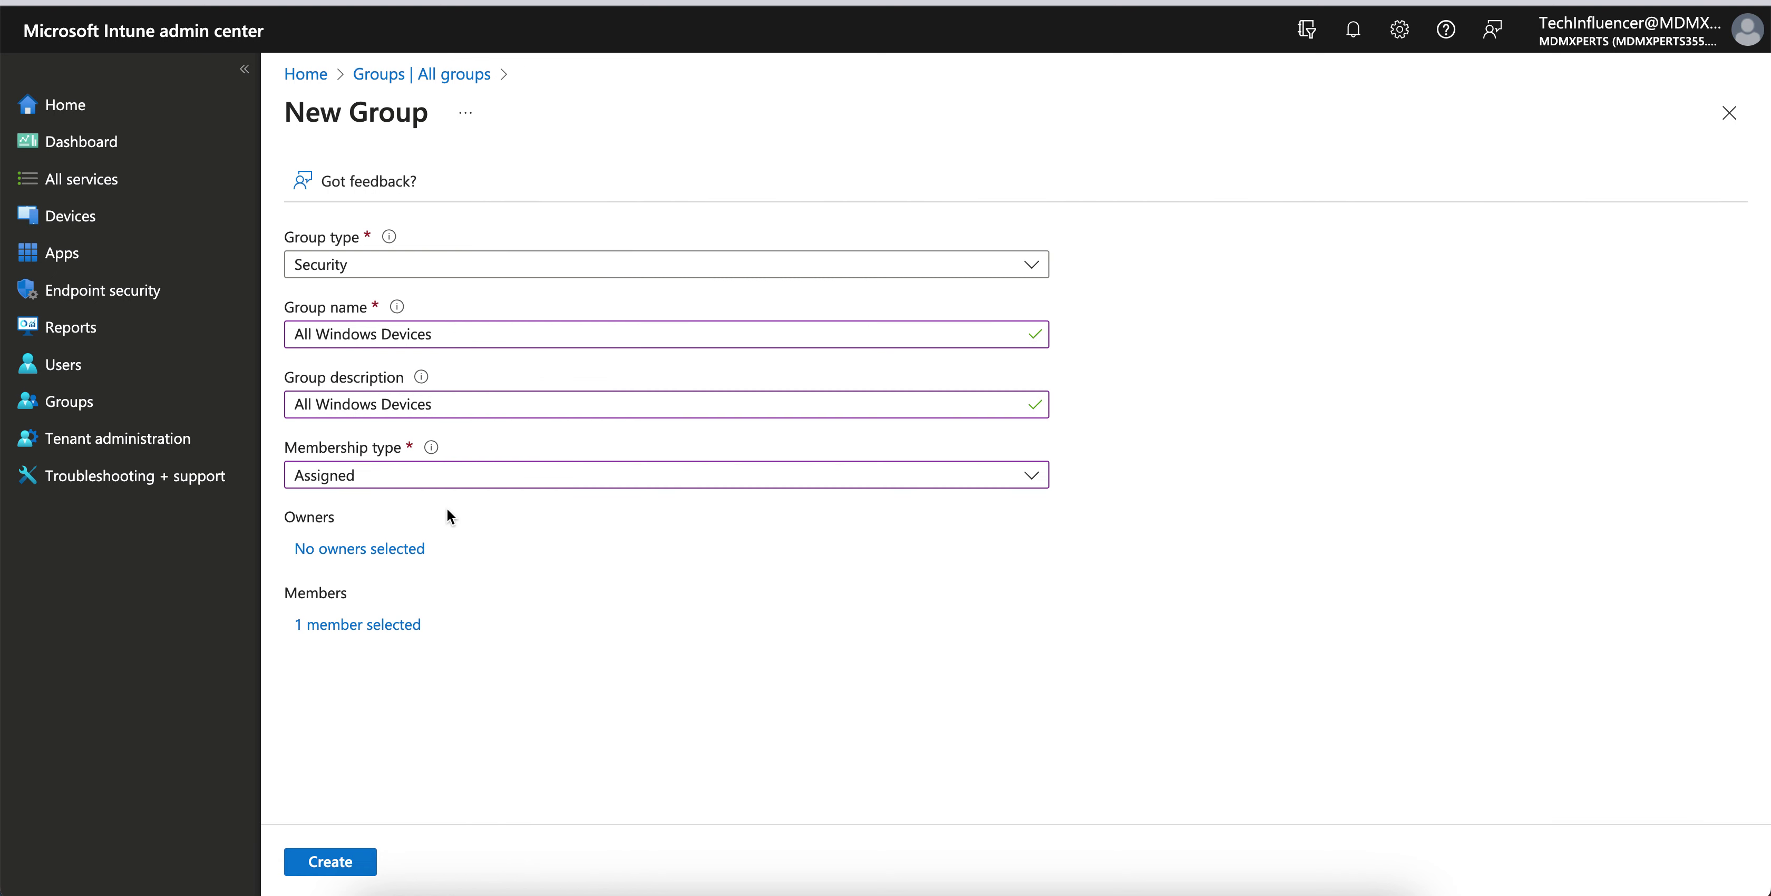
click(357, 870)
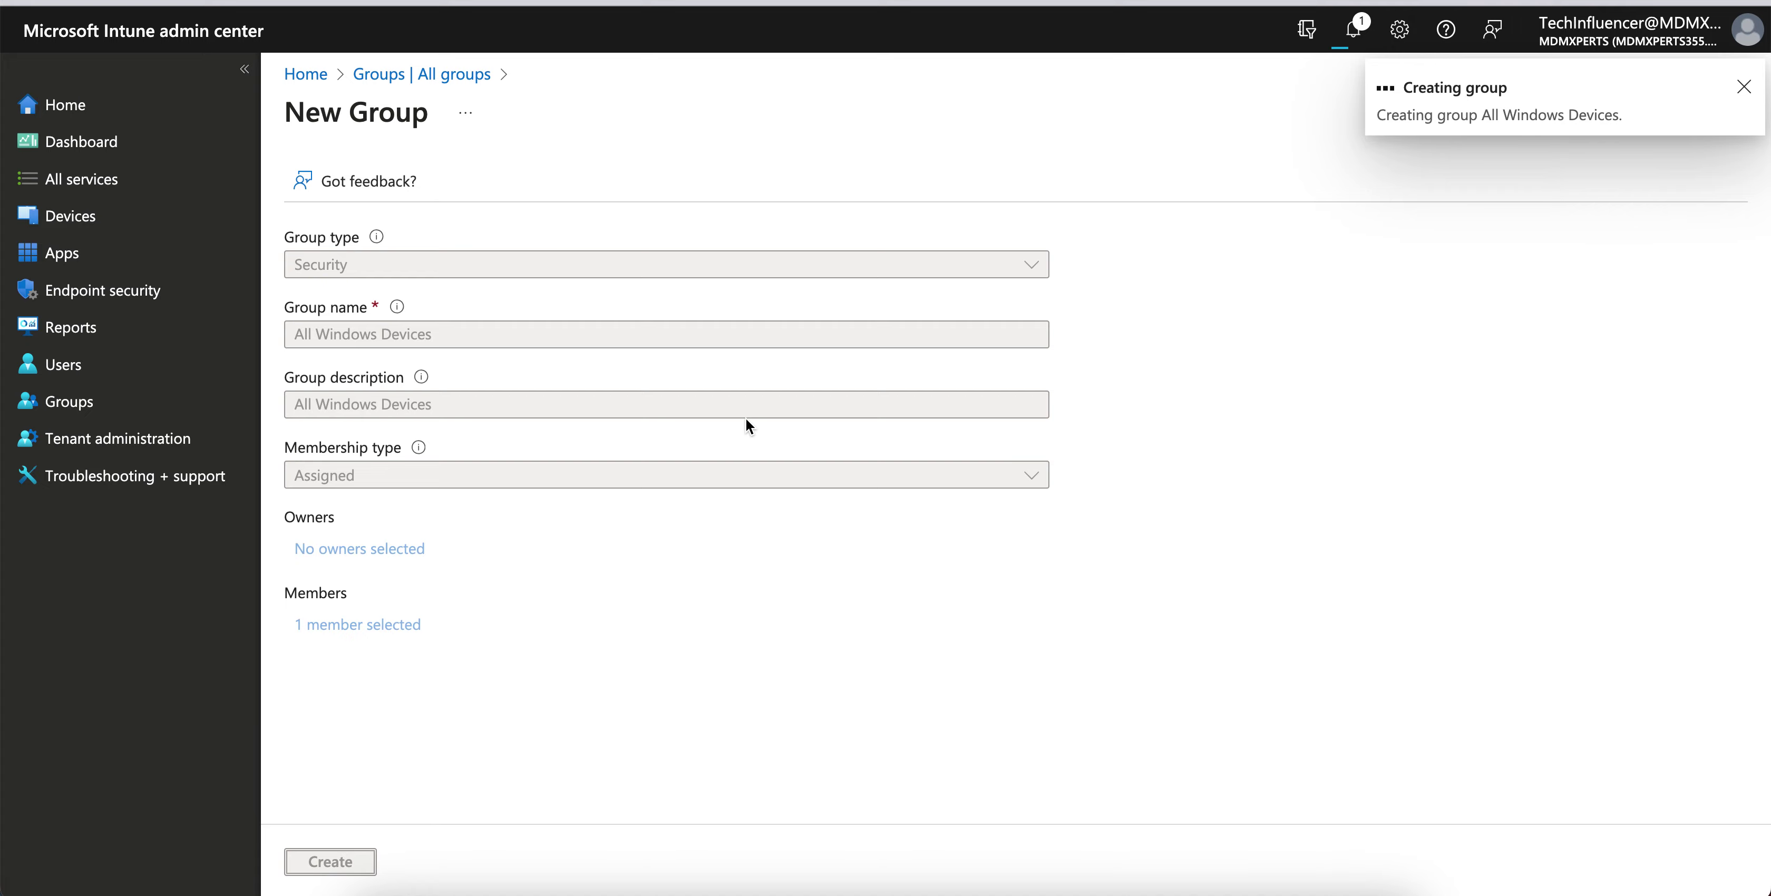
click(914, 195)
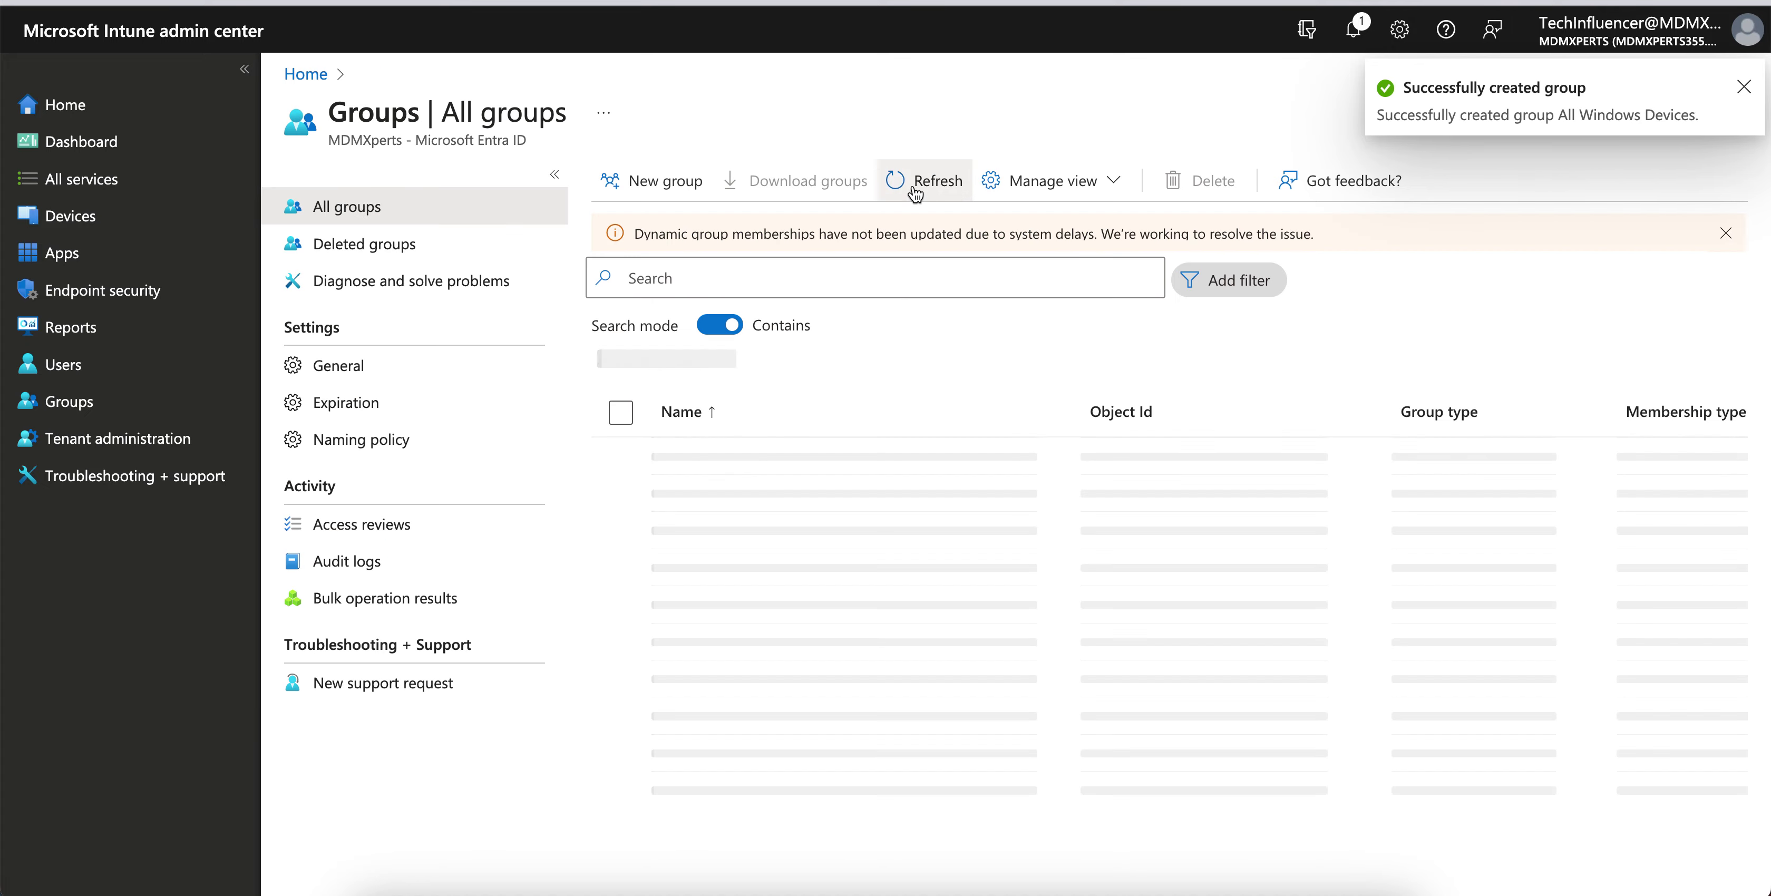
click(914, 194)
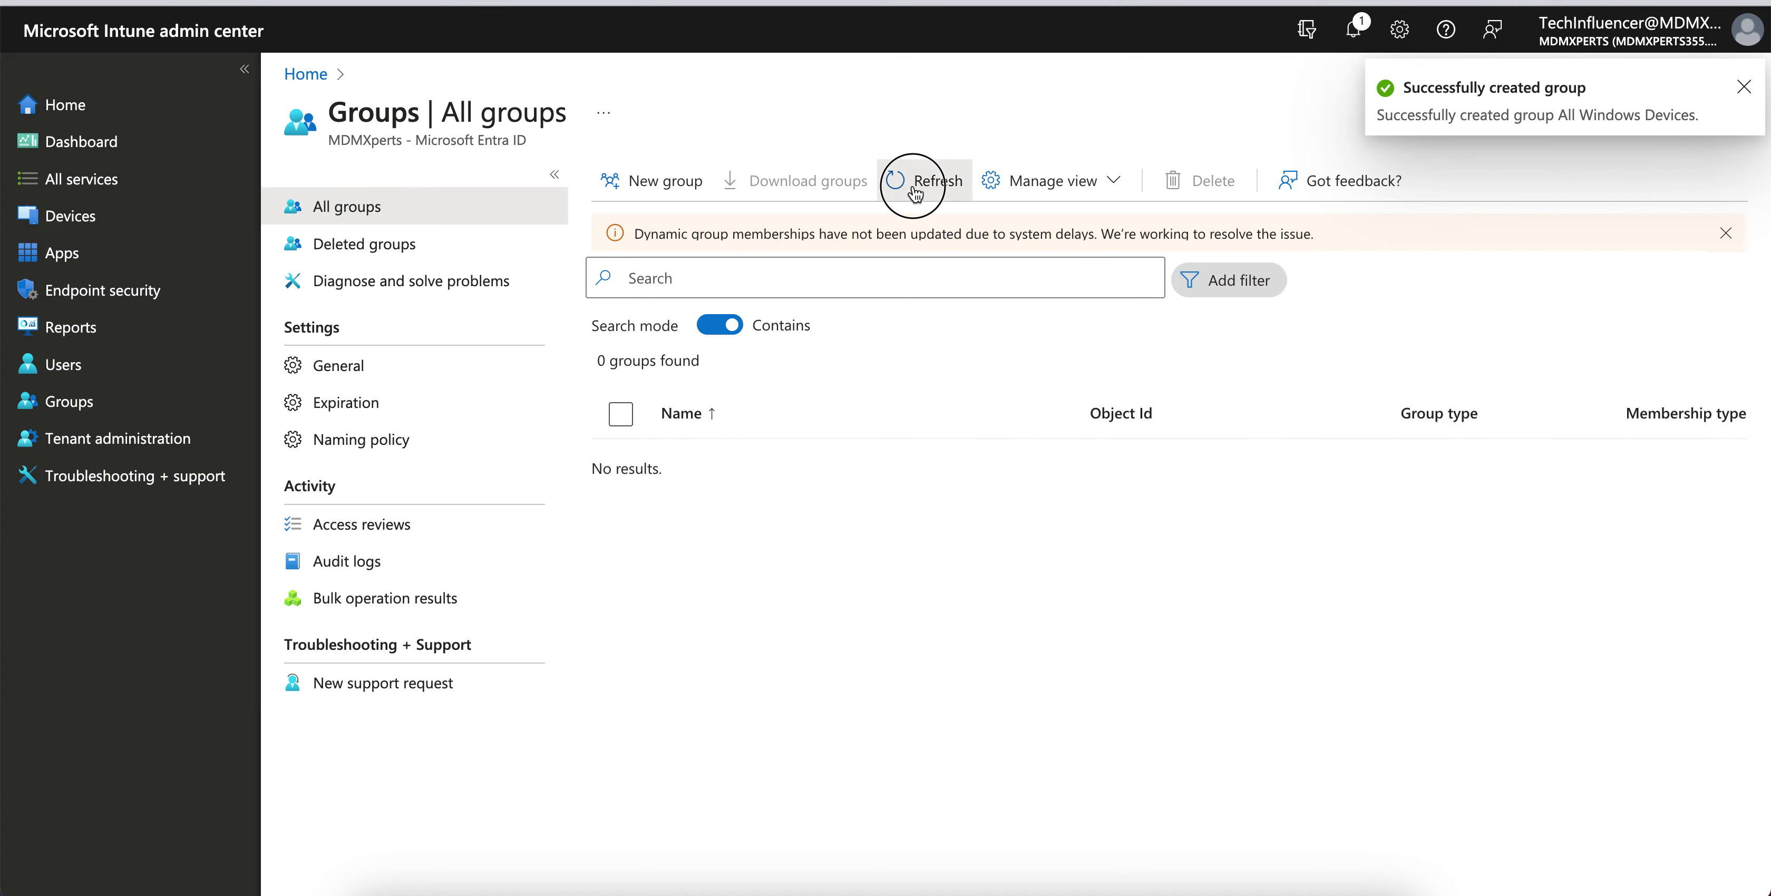
click(915, 195)
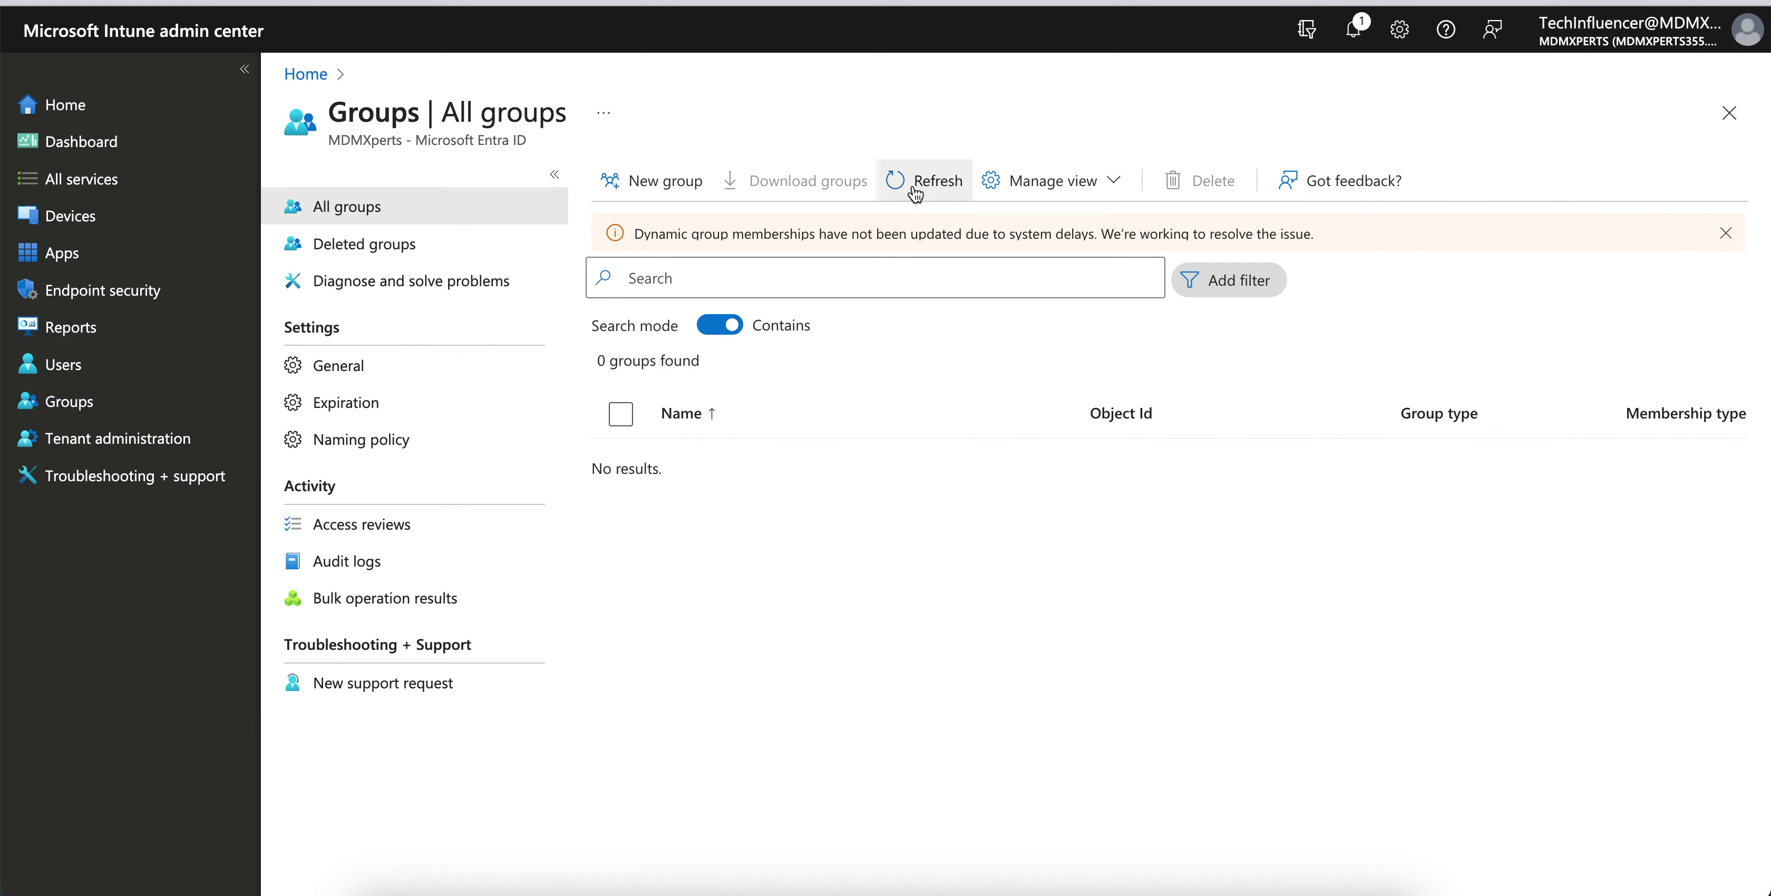
click(1353, 29)
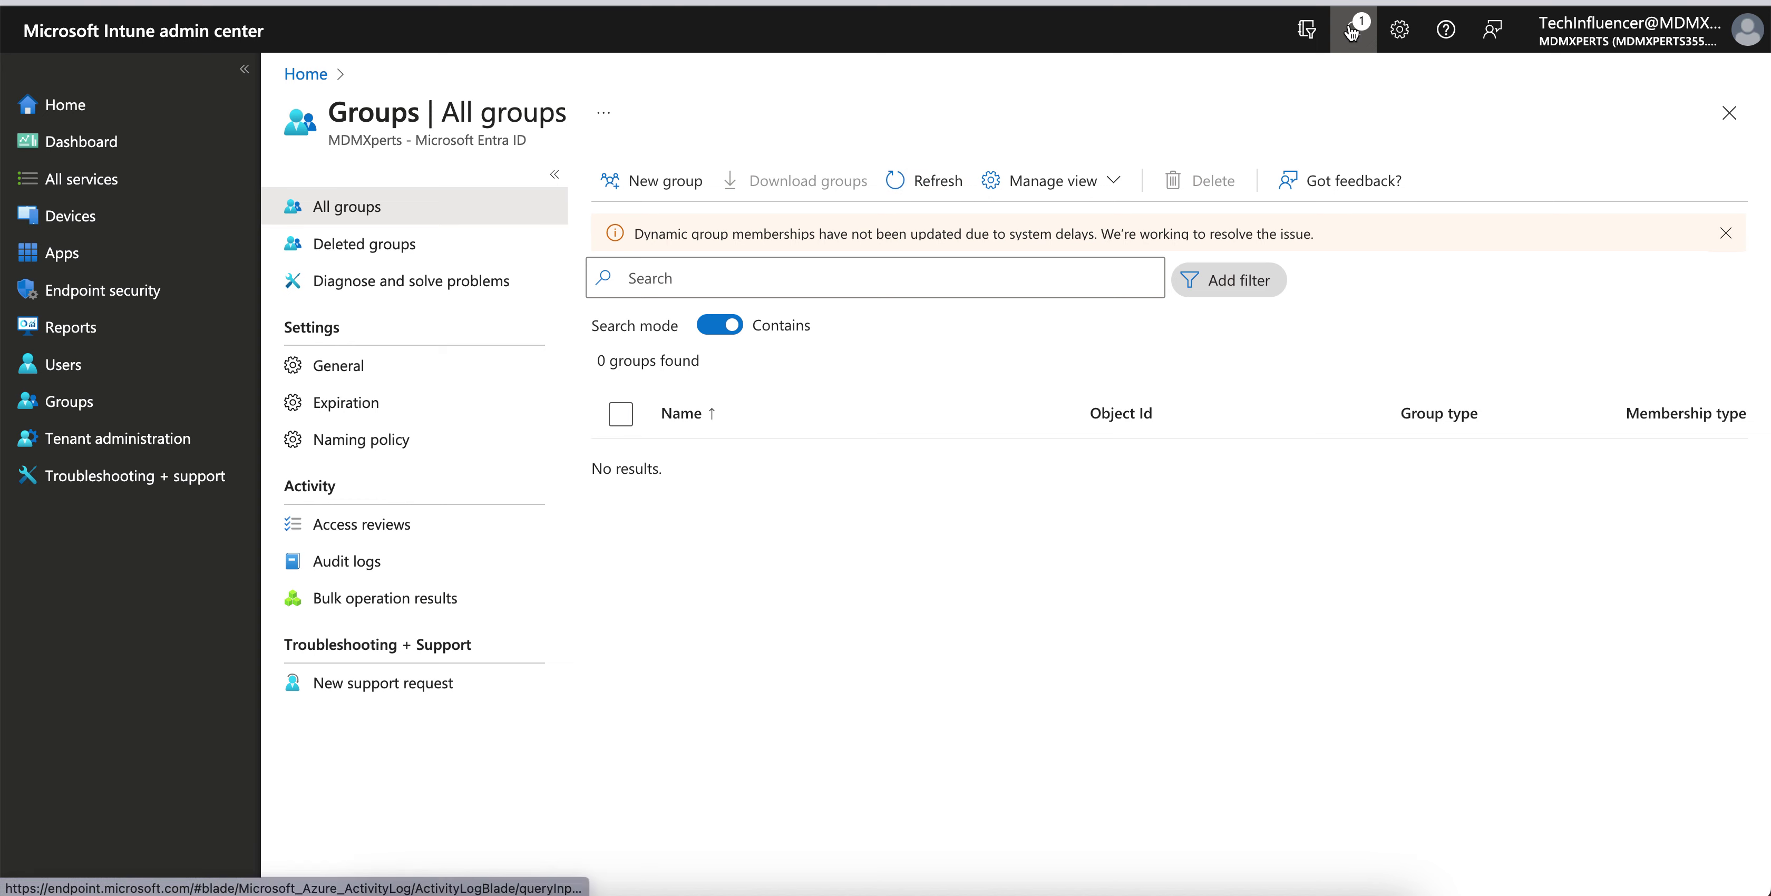
click(1728, 81)
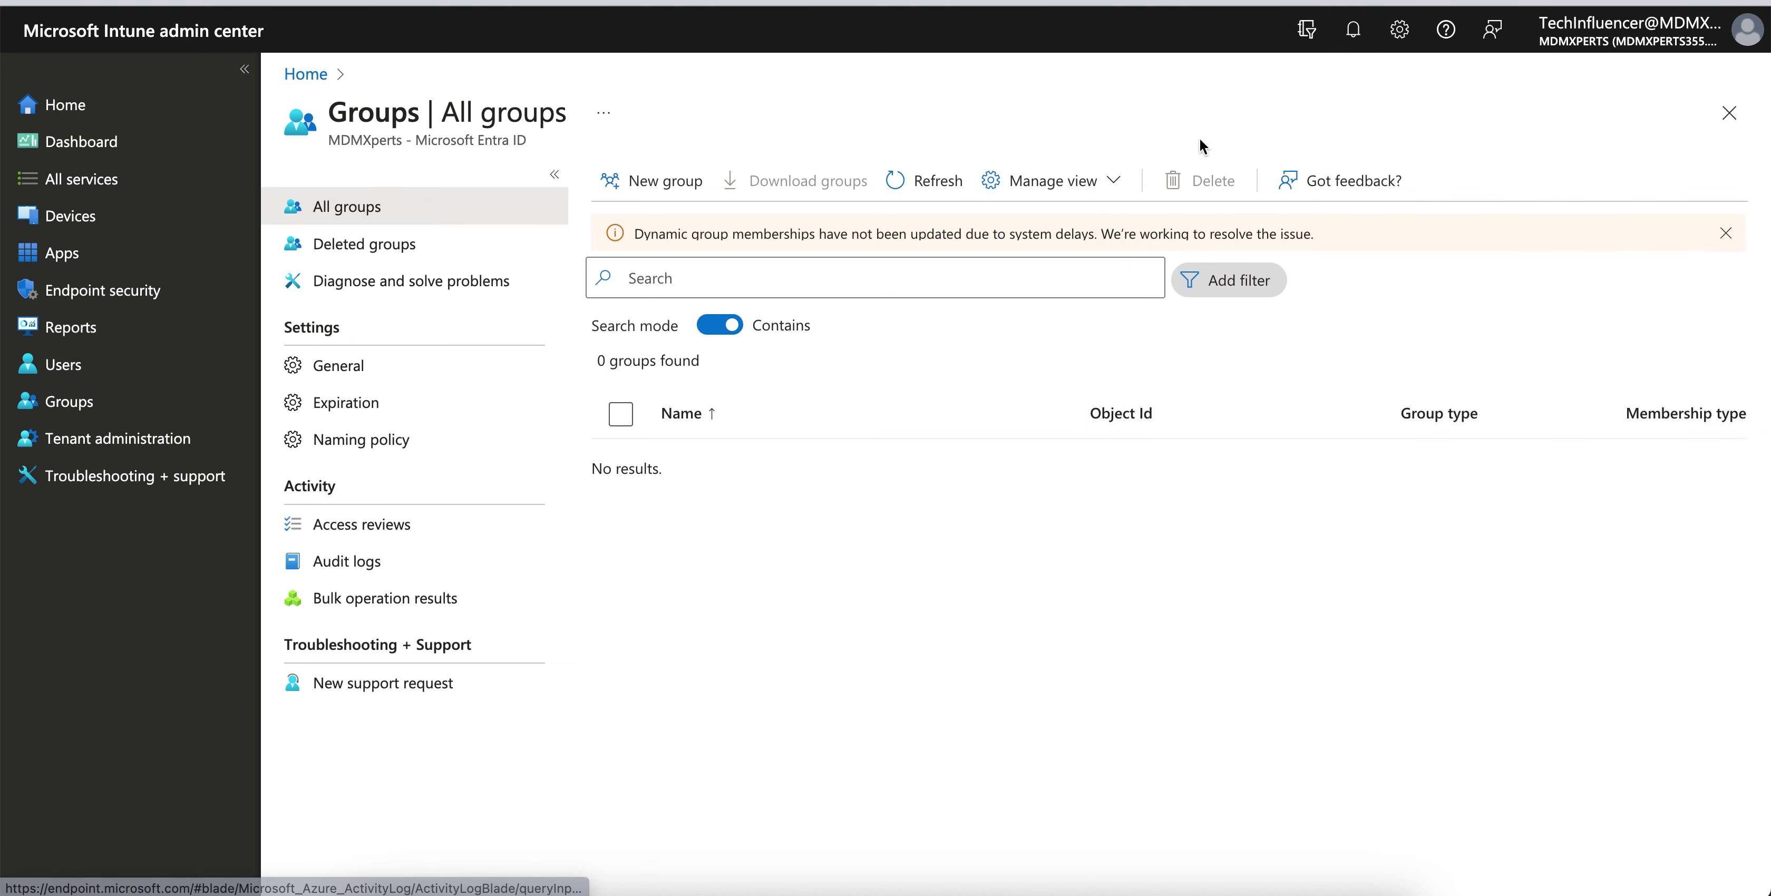
click(939, 188)
click(940, 188)
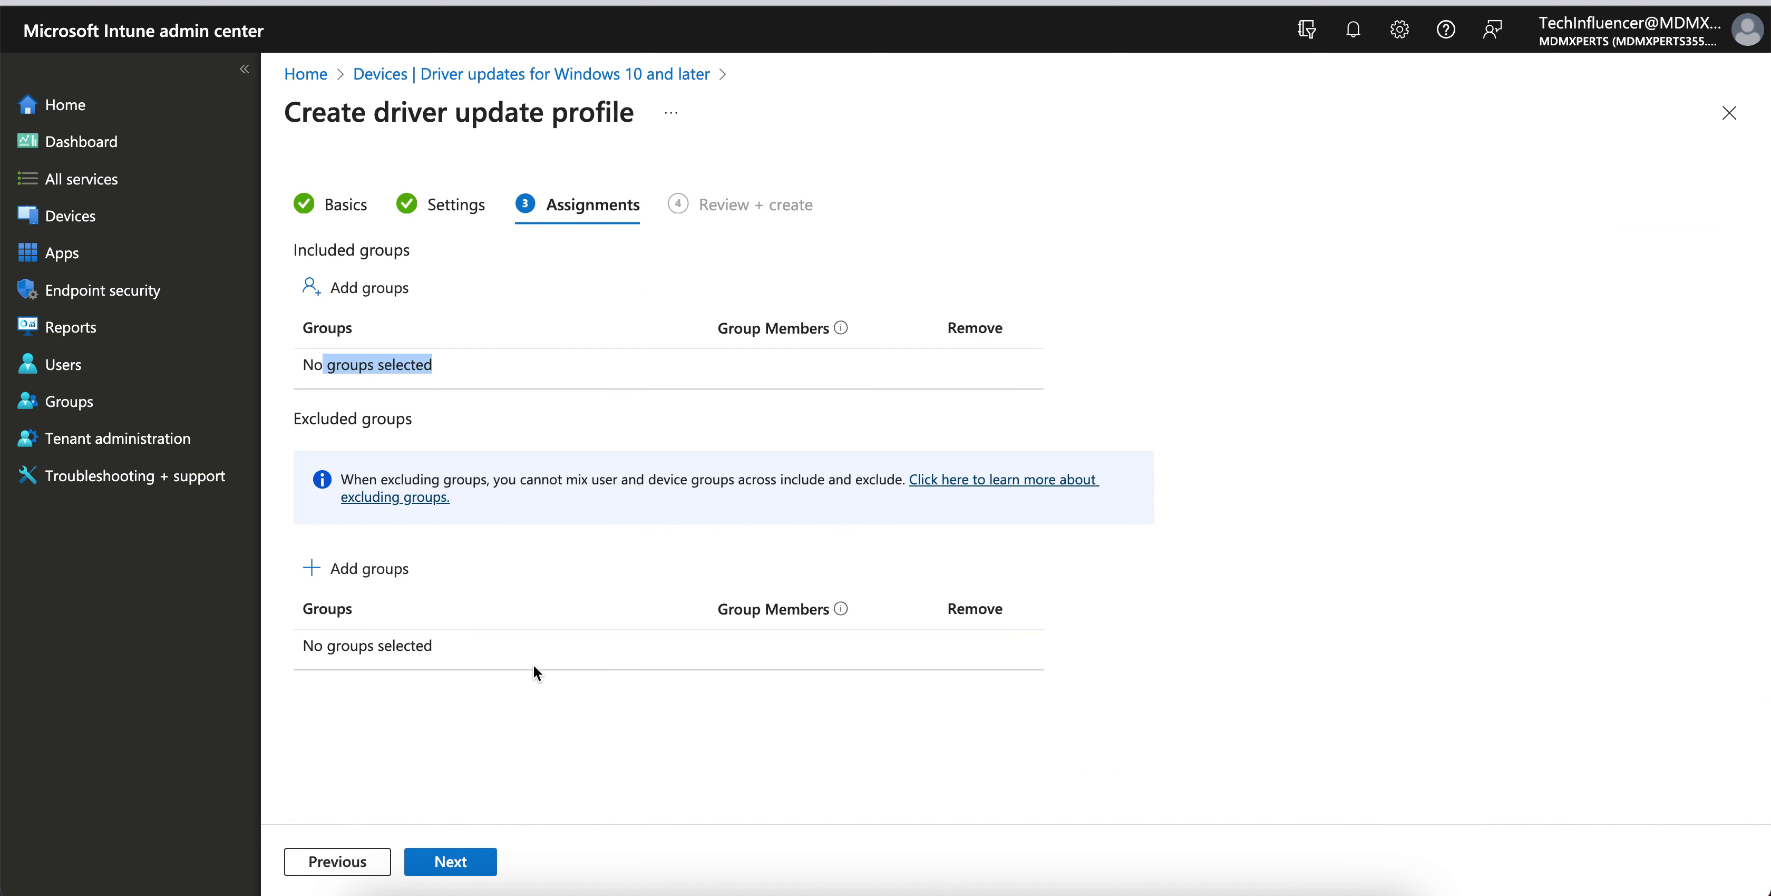
- Include the All Windows Devices group in the profile assignments and continue to Review + create
click(385, 288)
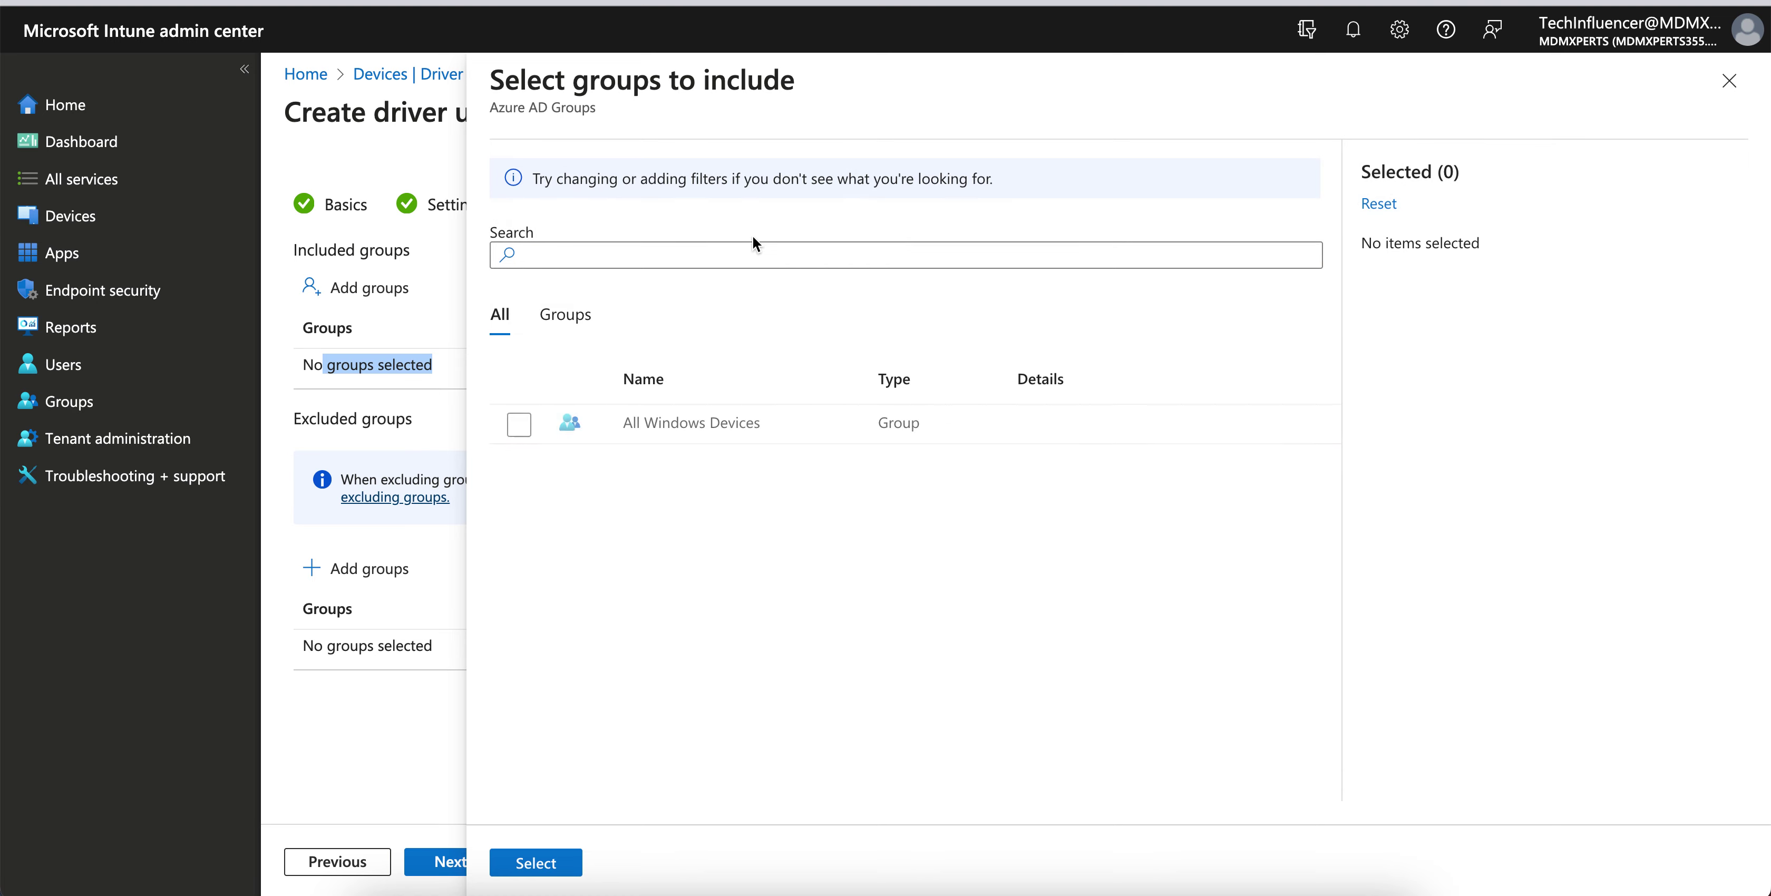
click(517, 425)
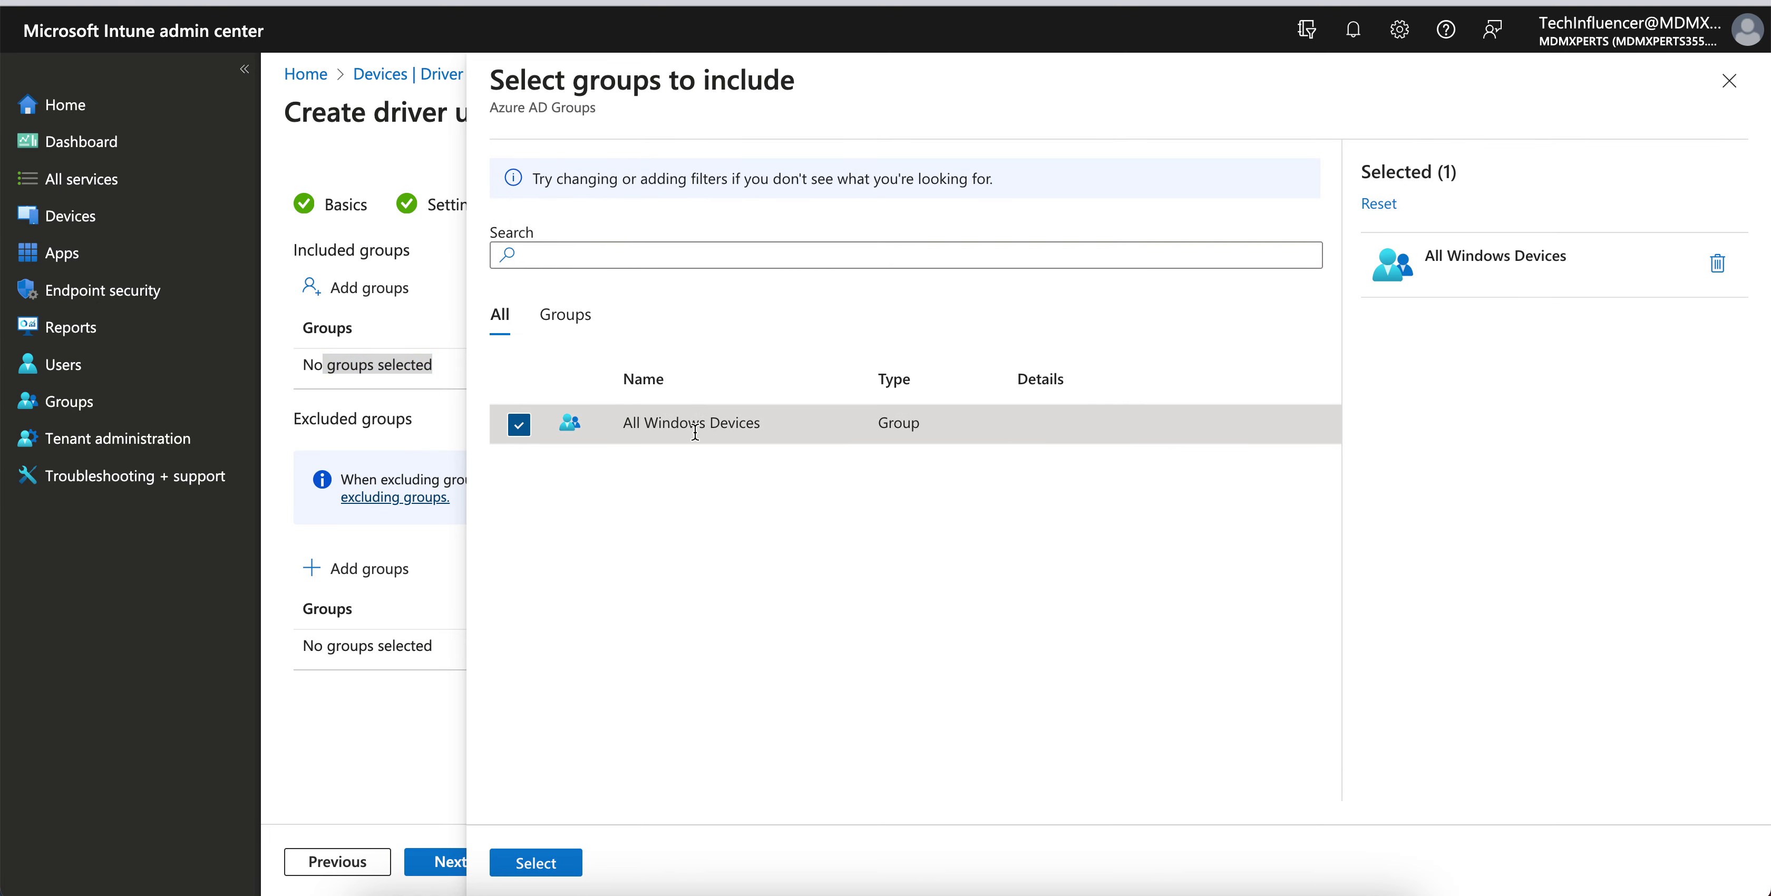
click(558, 872)
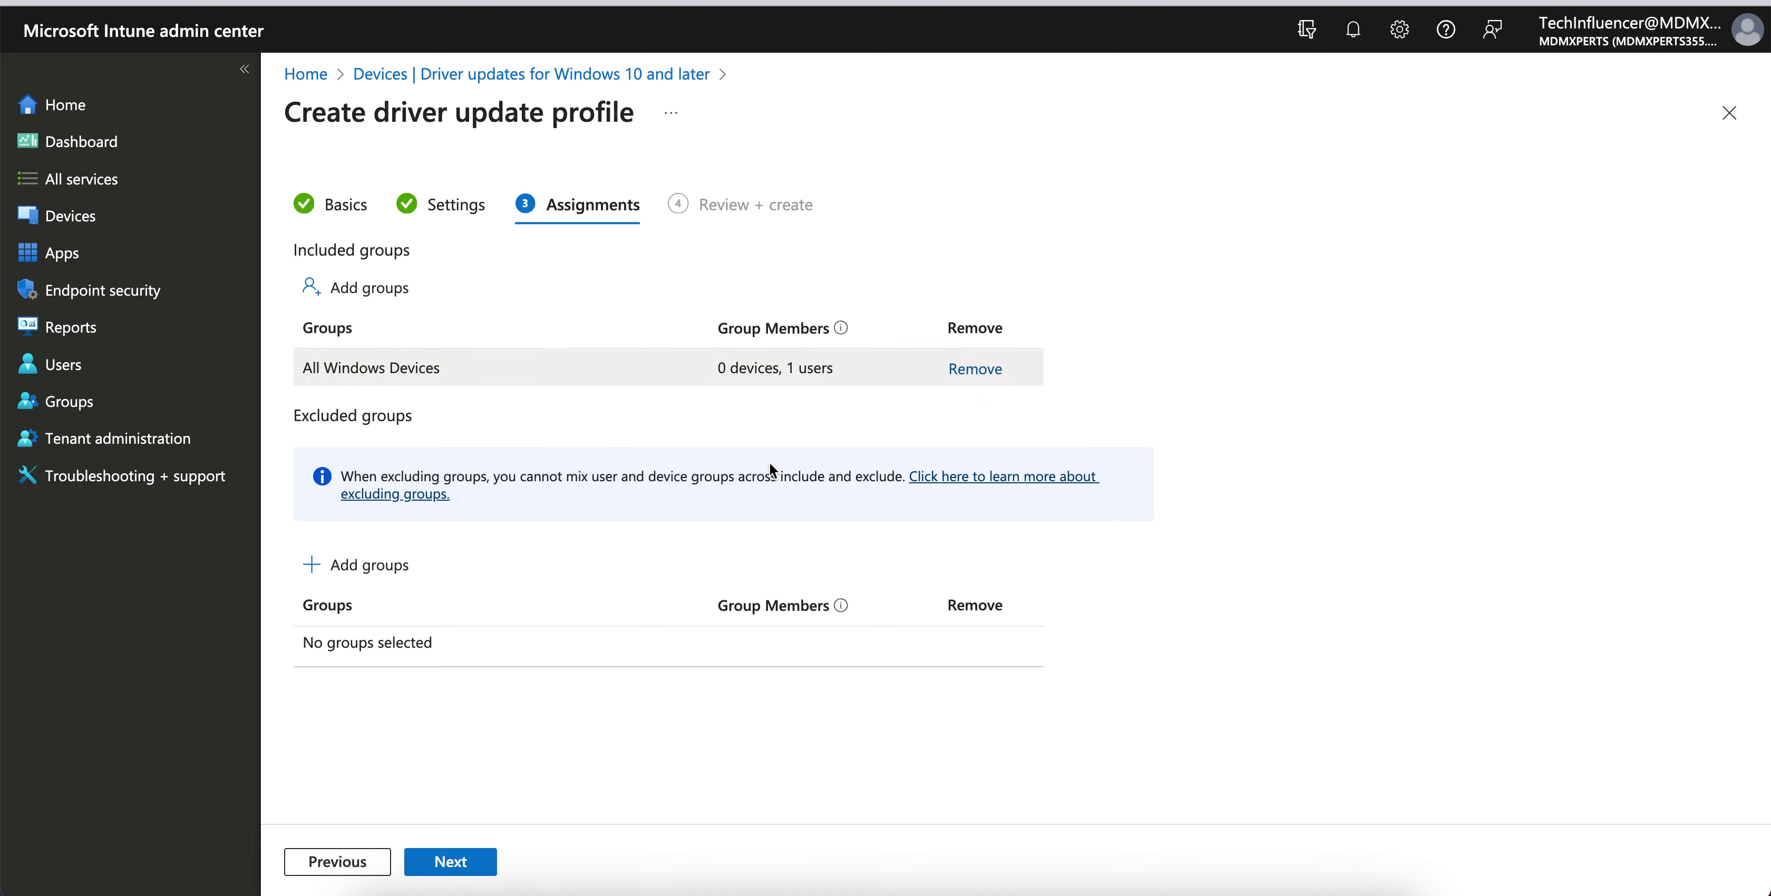
click(472, 864)
scroll(715, 569, down, 1)
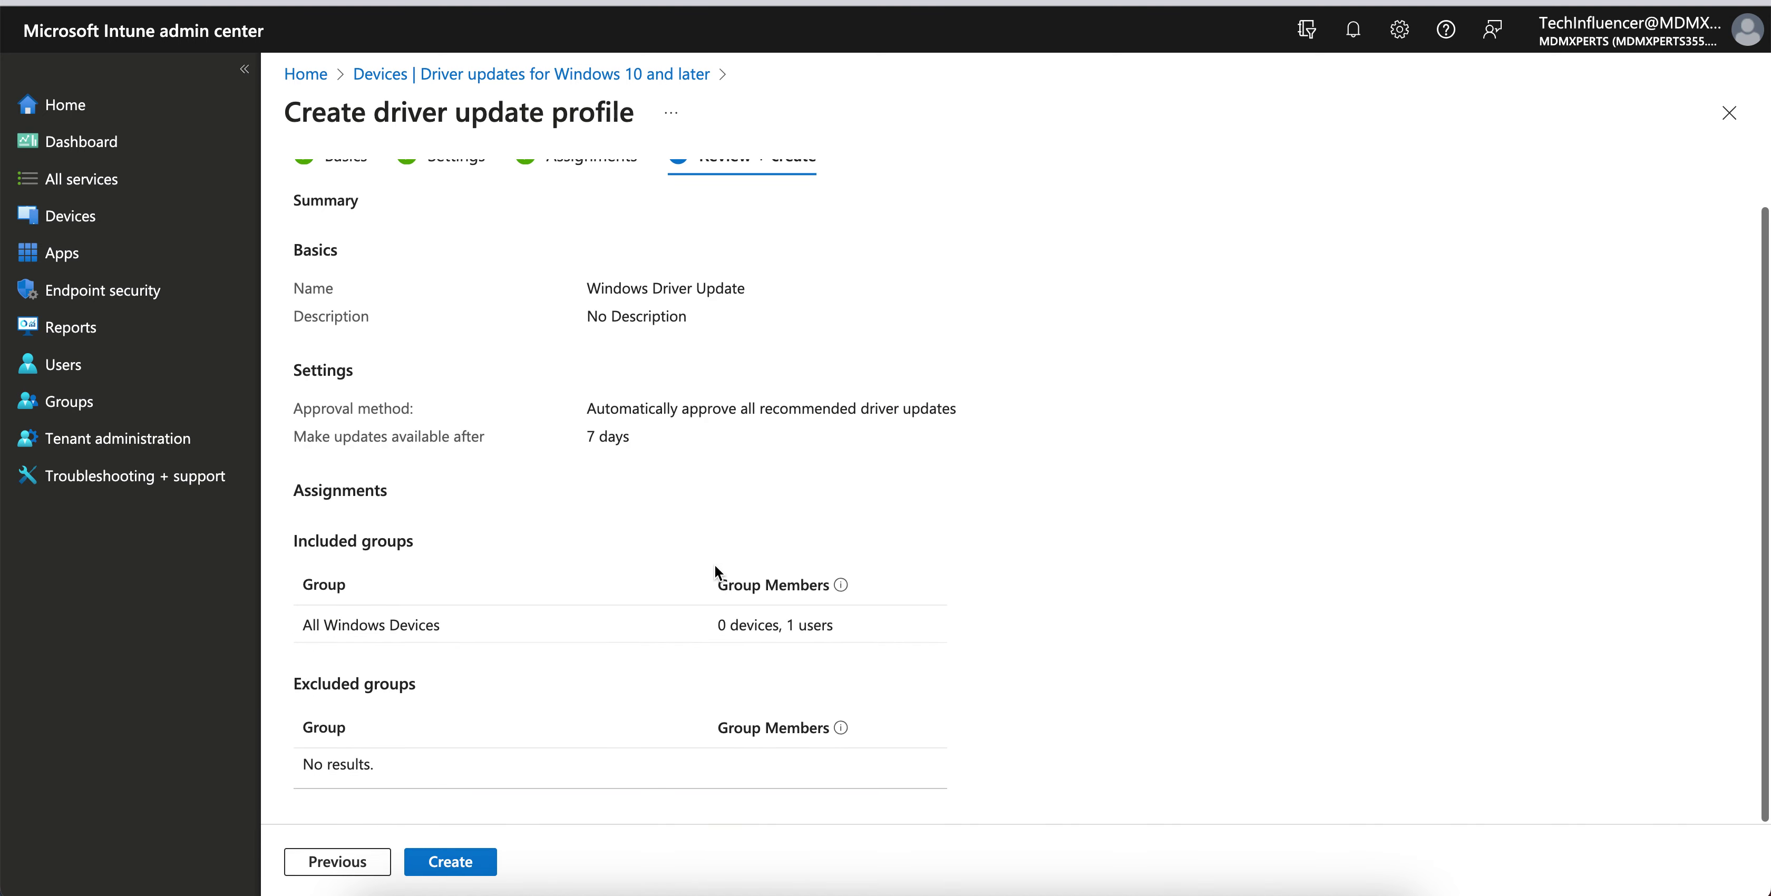
click(484, 870)
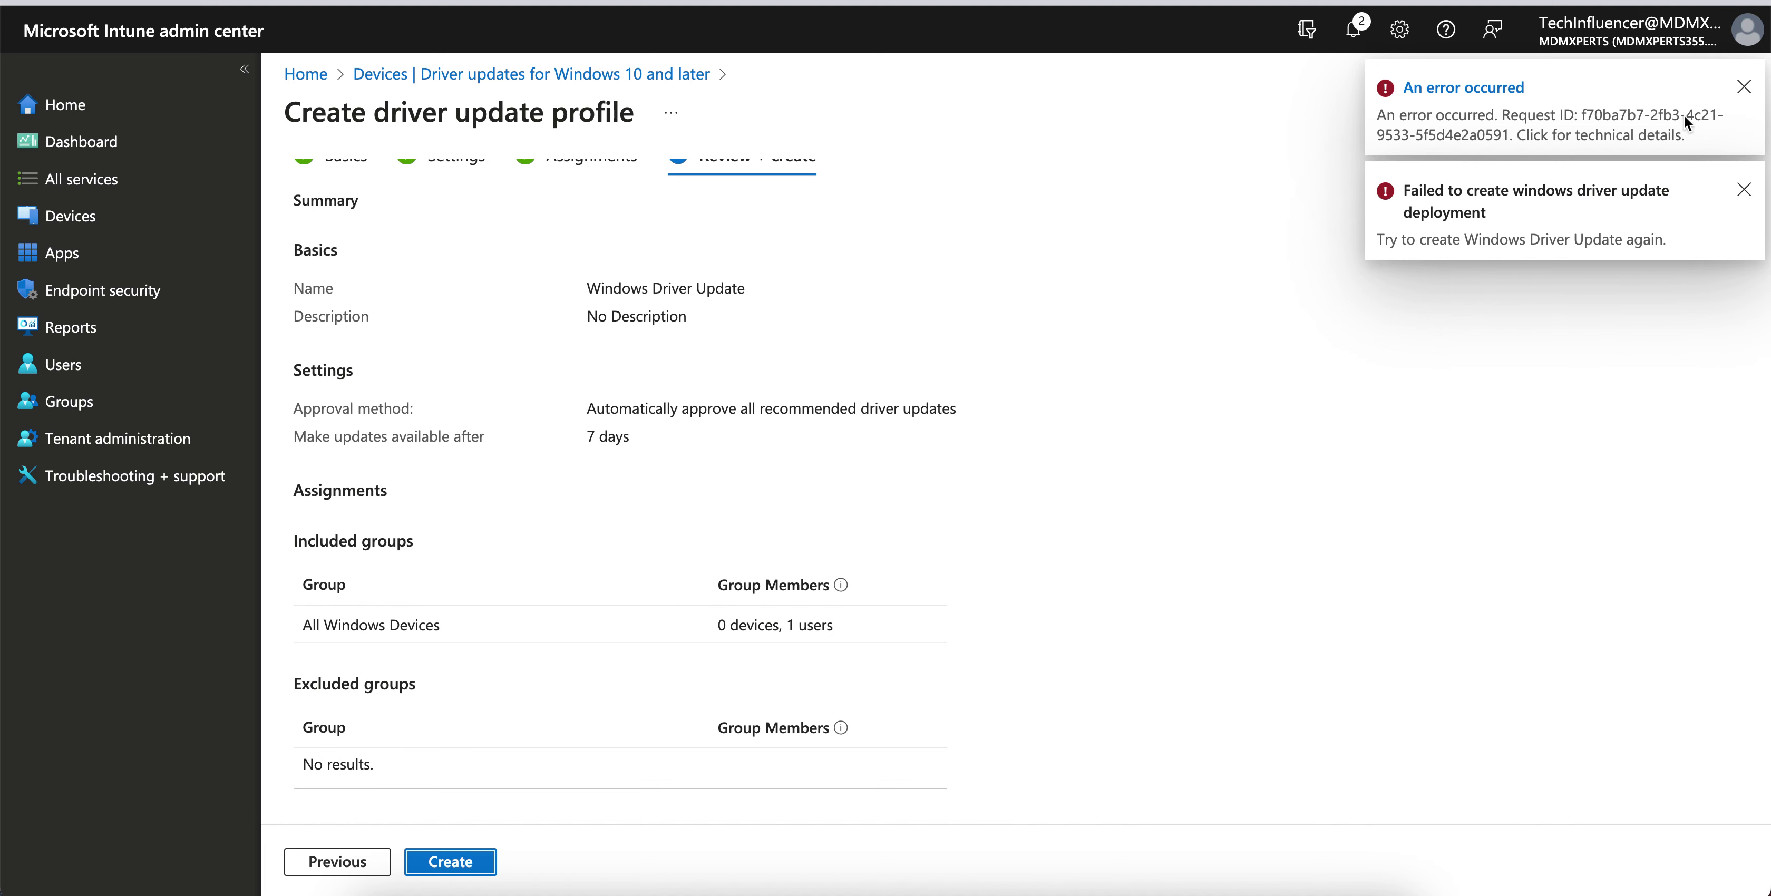
click(1744, 86)
click(1744, 87)
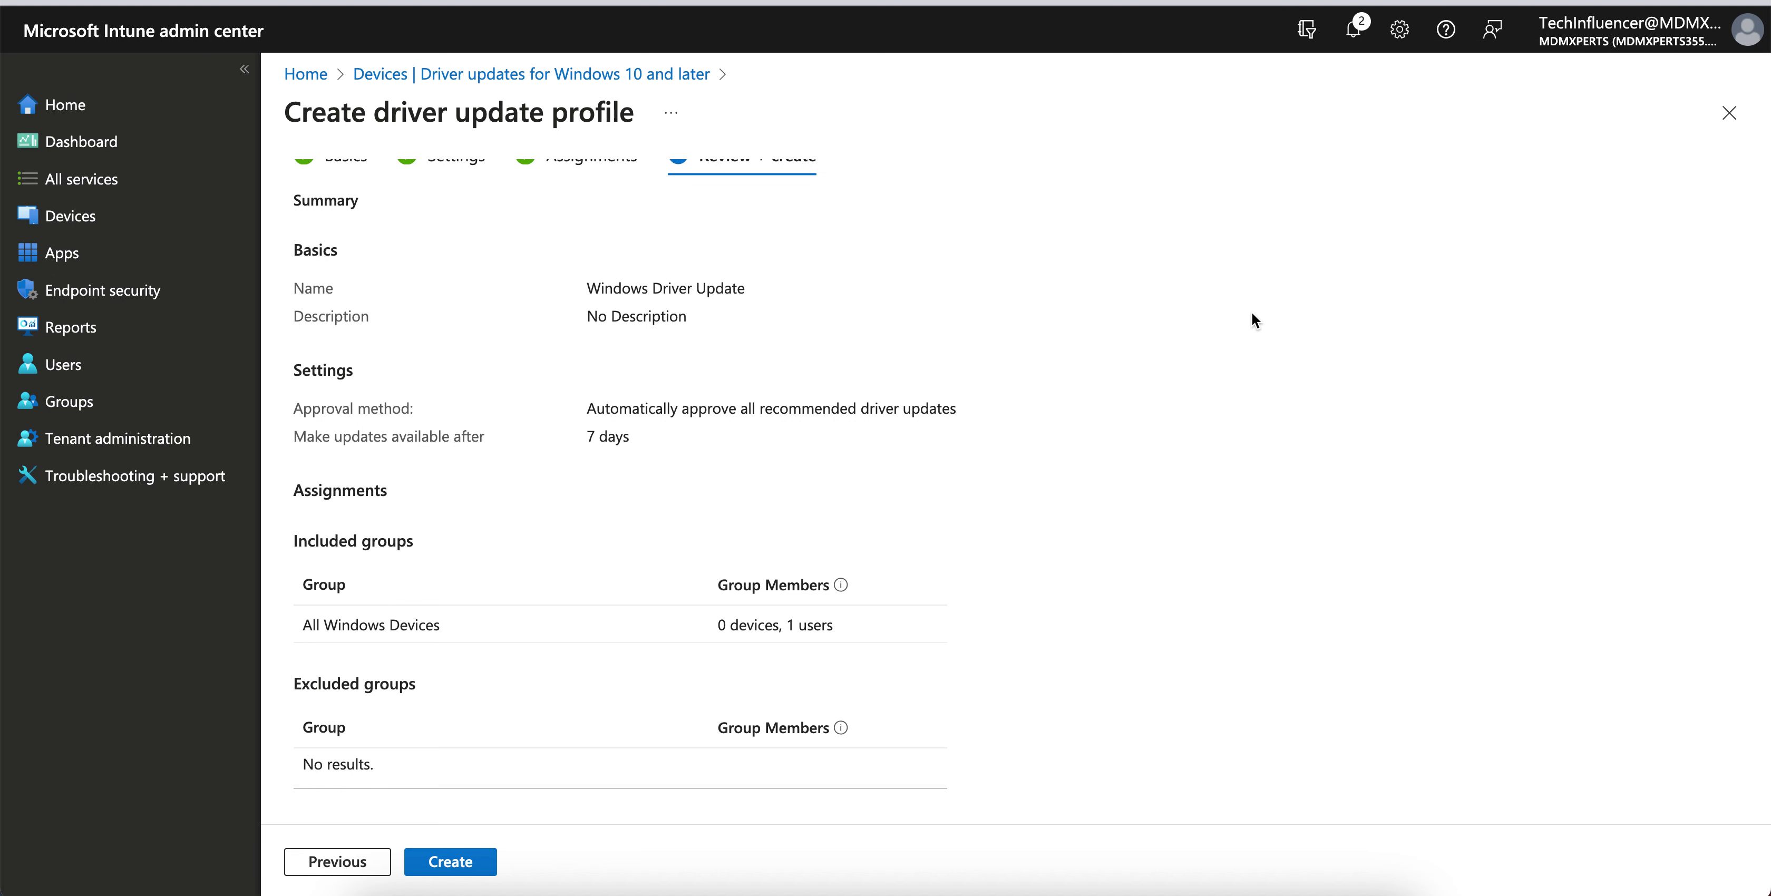
click(462, 864)
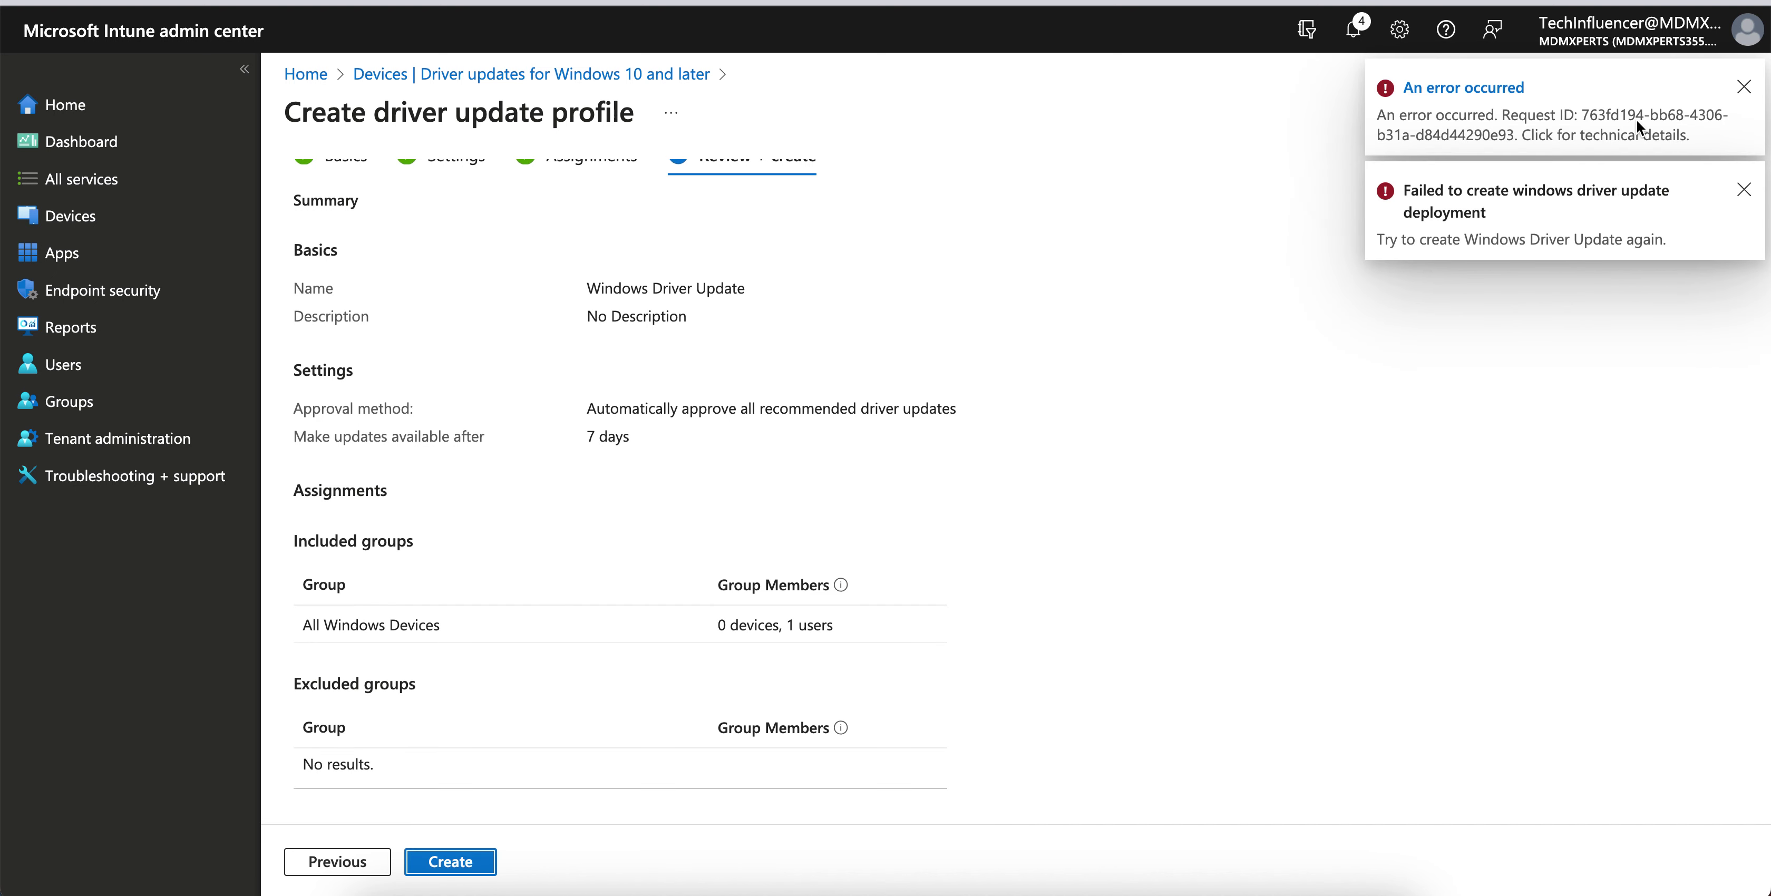
click(1744, 86)
click(1743, 87)
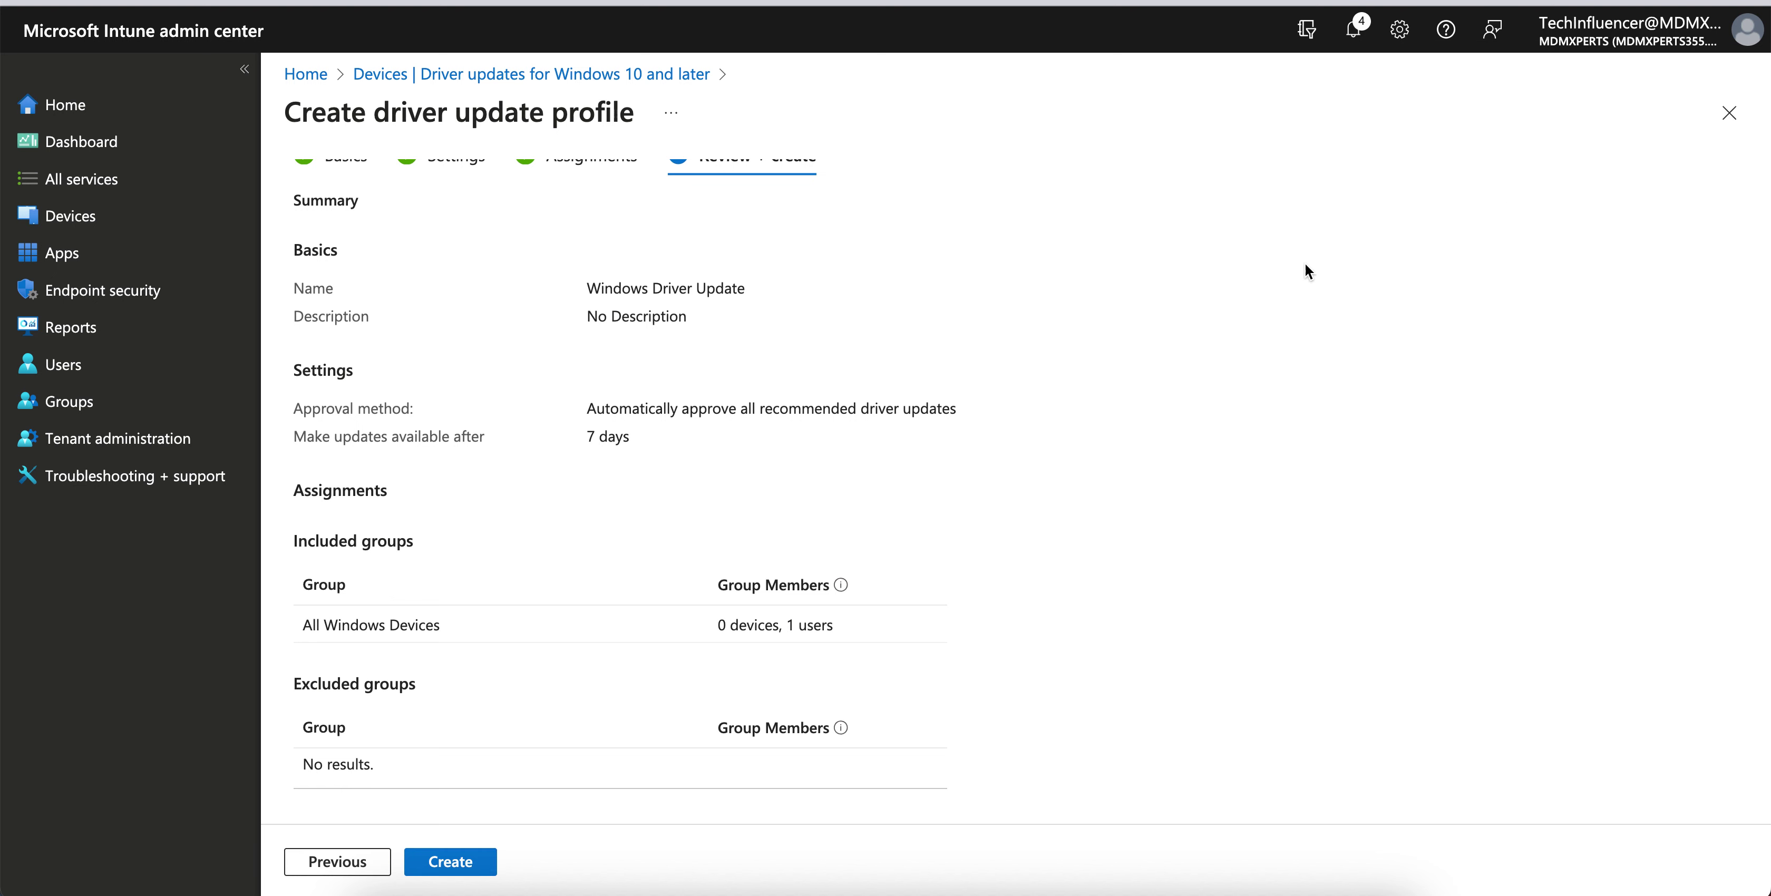
click(475, 864)
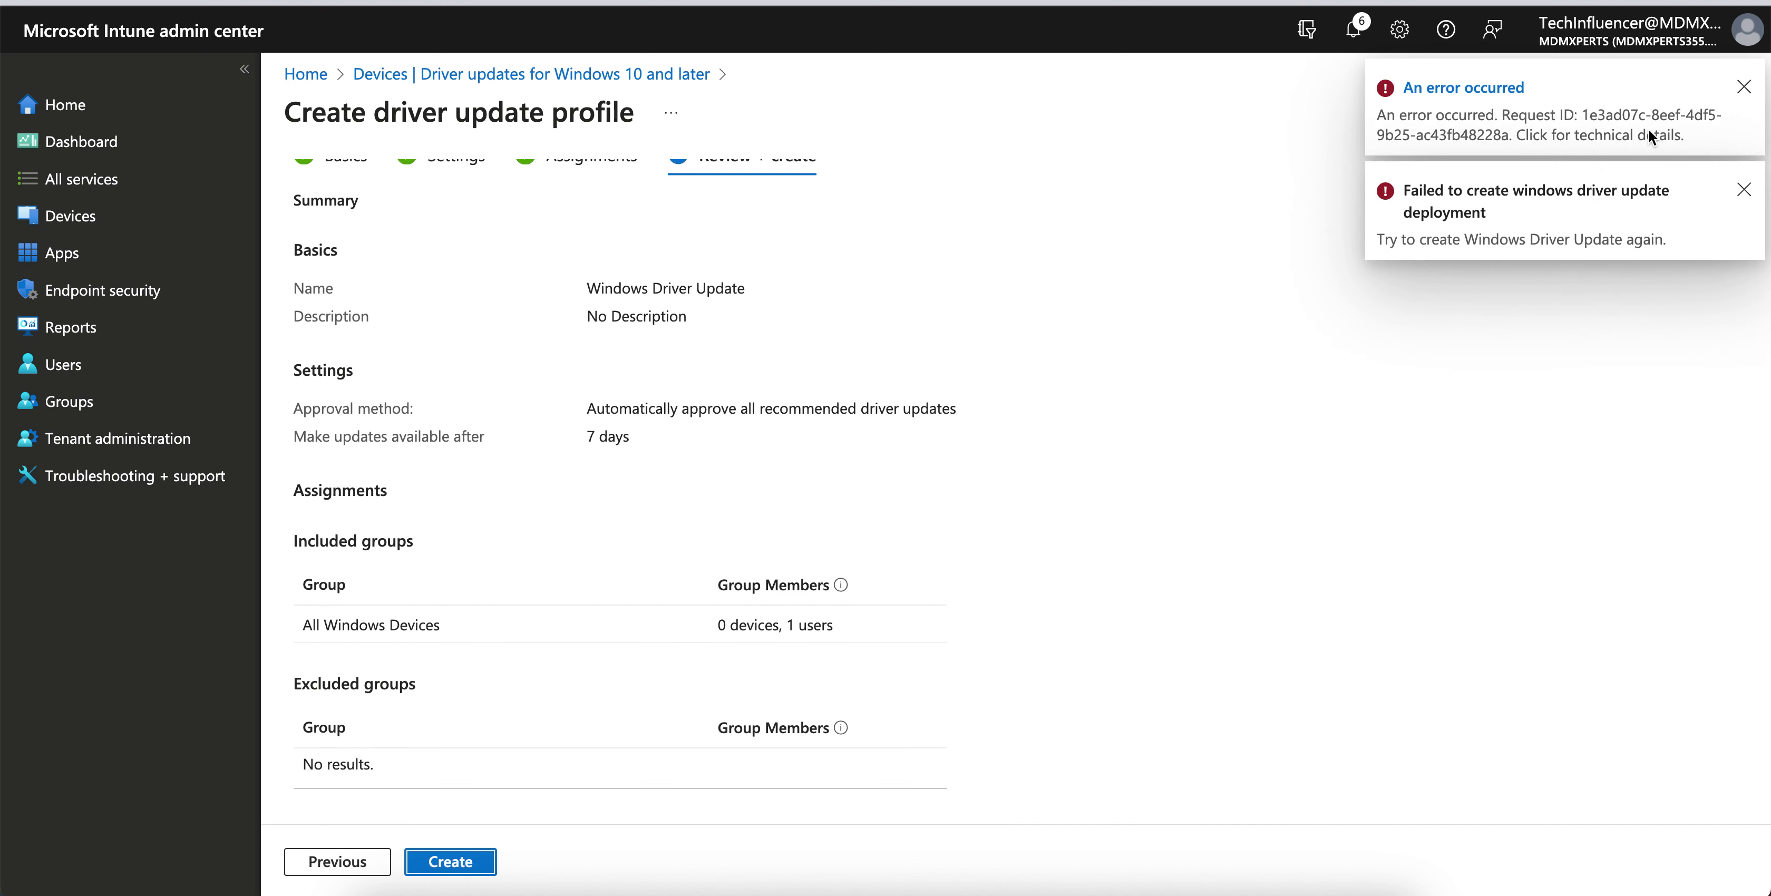
click(1746, 86)
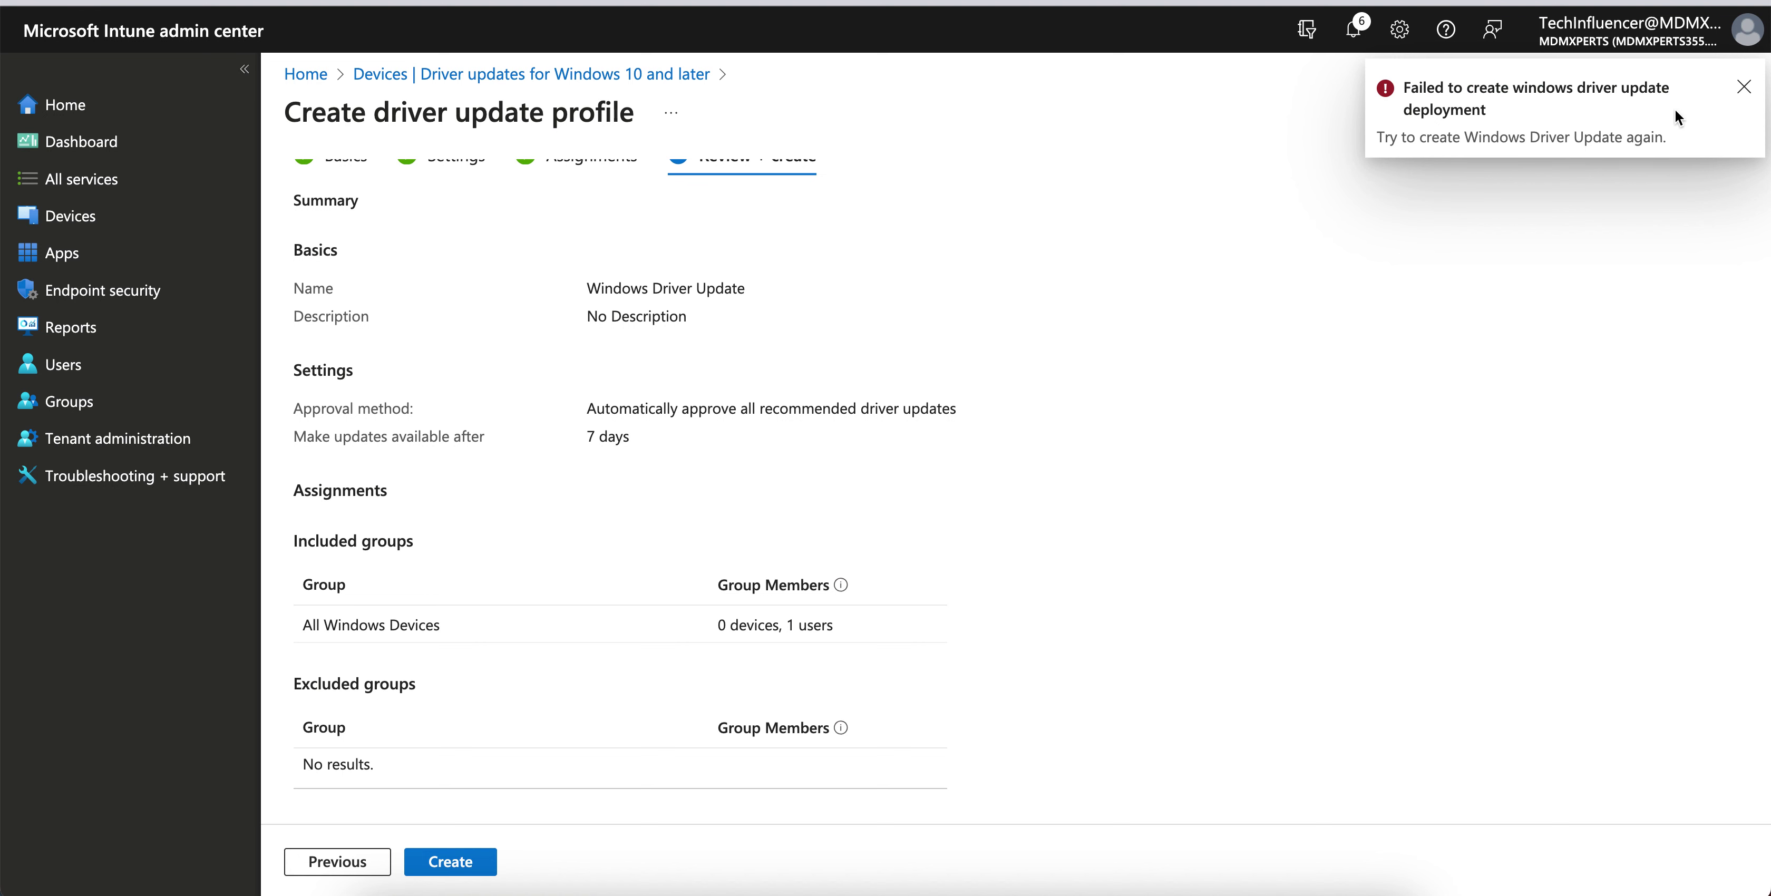
click(1746, 88)
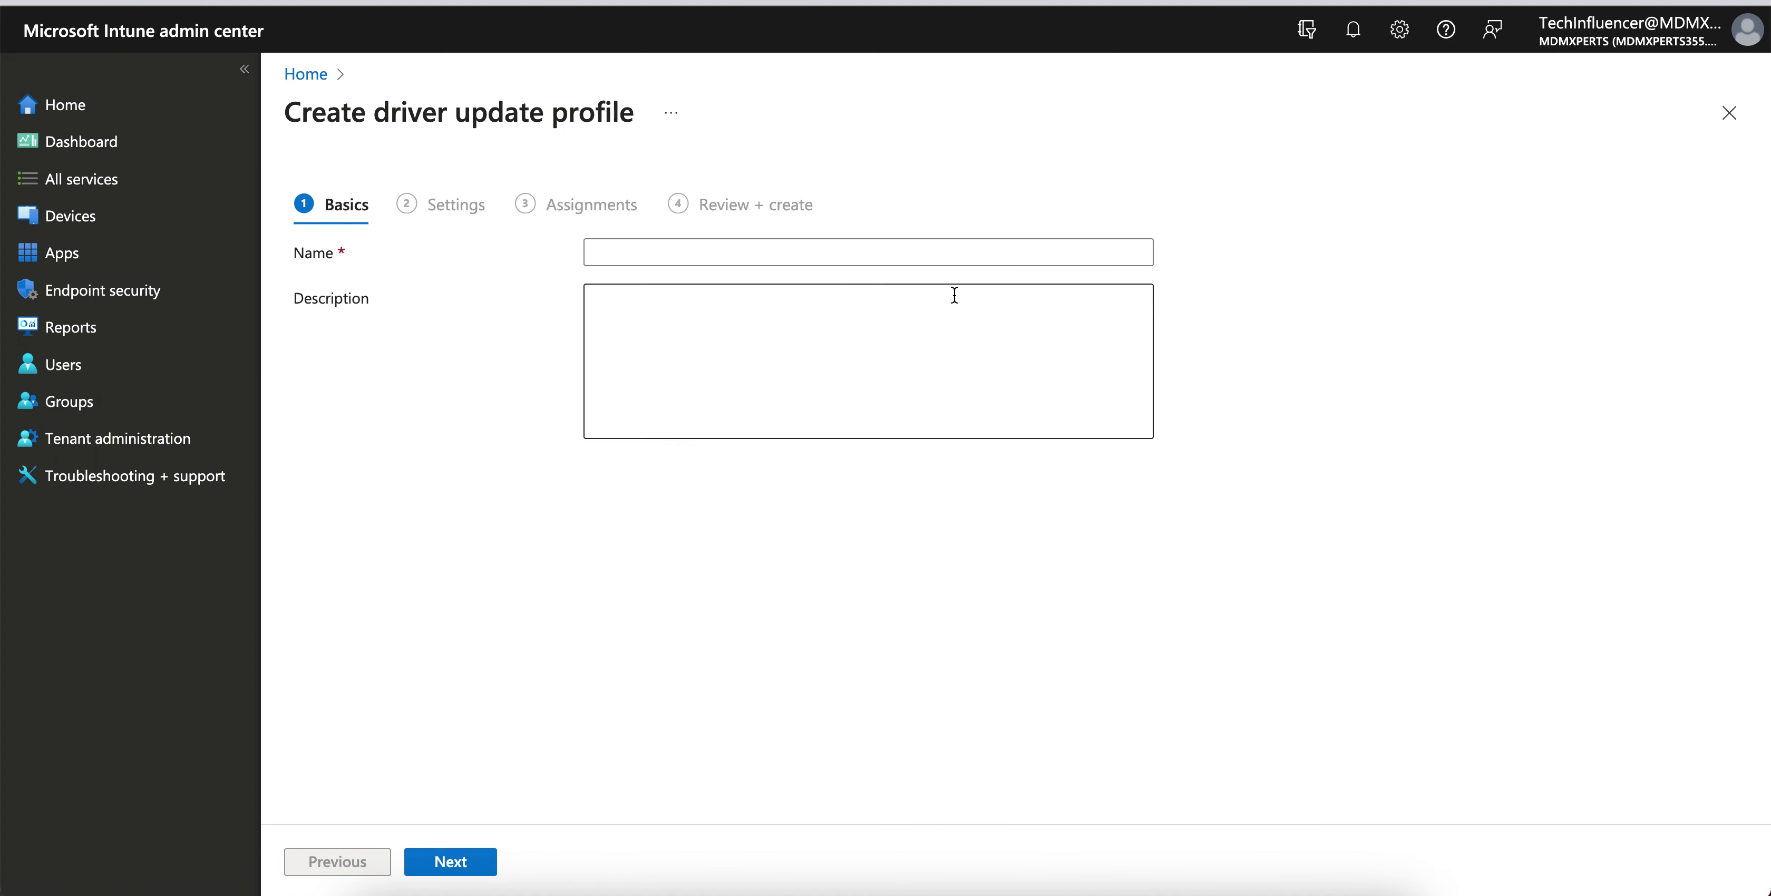
- Leave the wizard via Home, reopen Driver updates for Windows 10 and later, and start a new profile's name
click(301, 73)
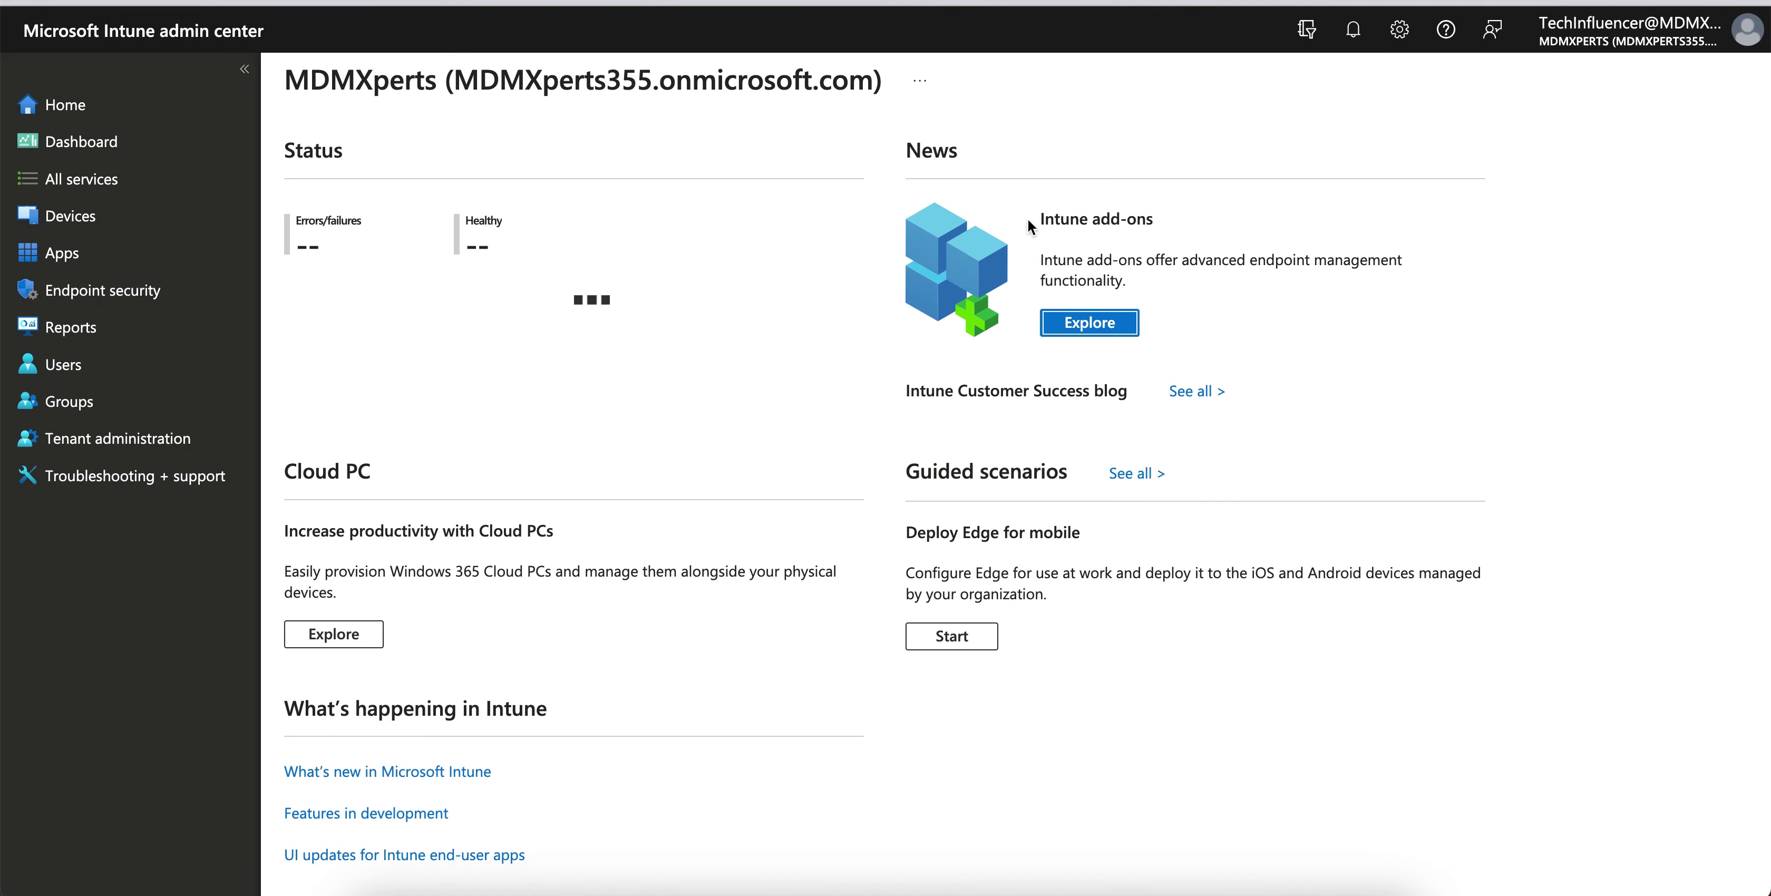
click(104, 218)
scroll(416, 535, down, 10)
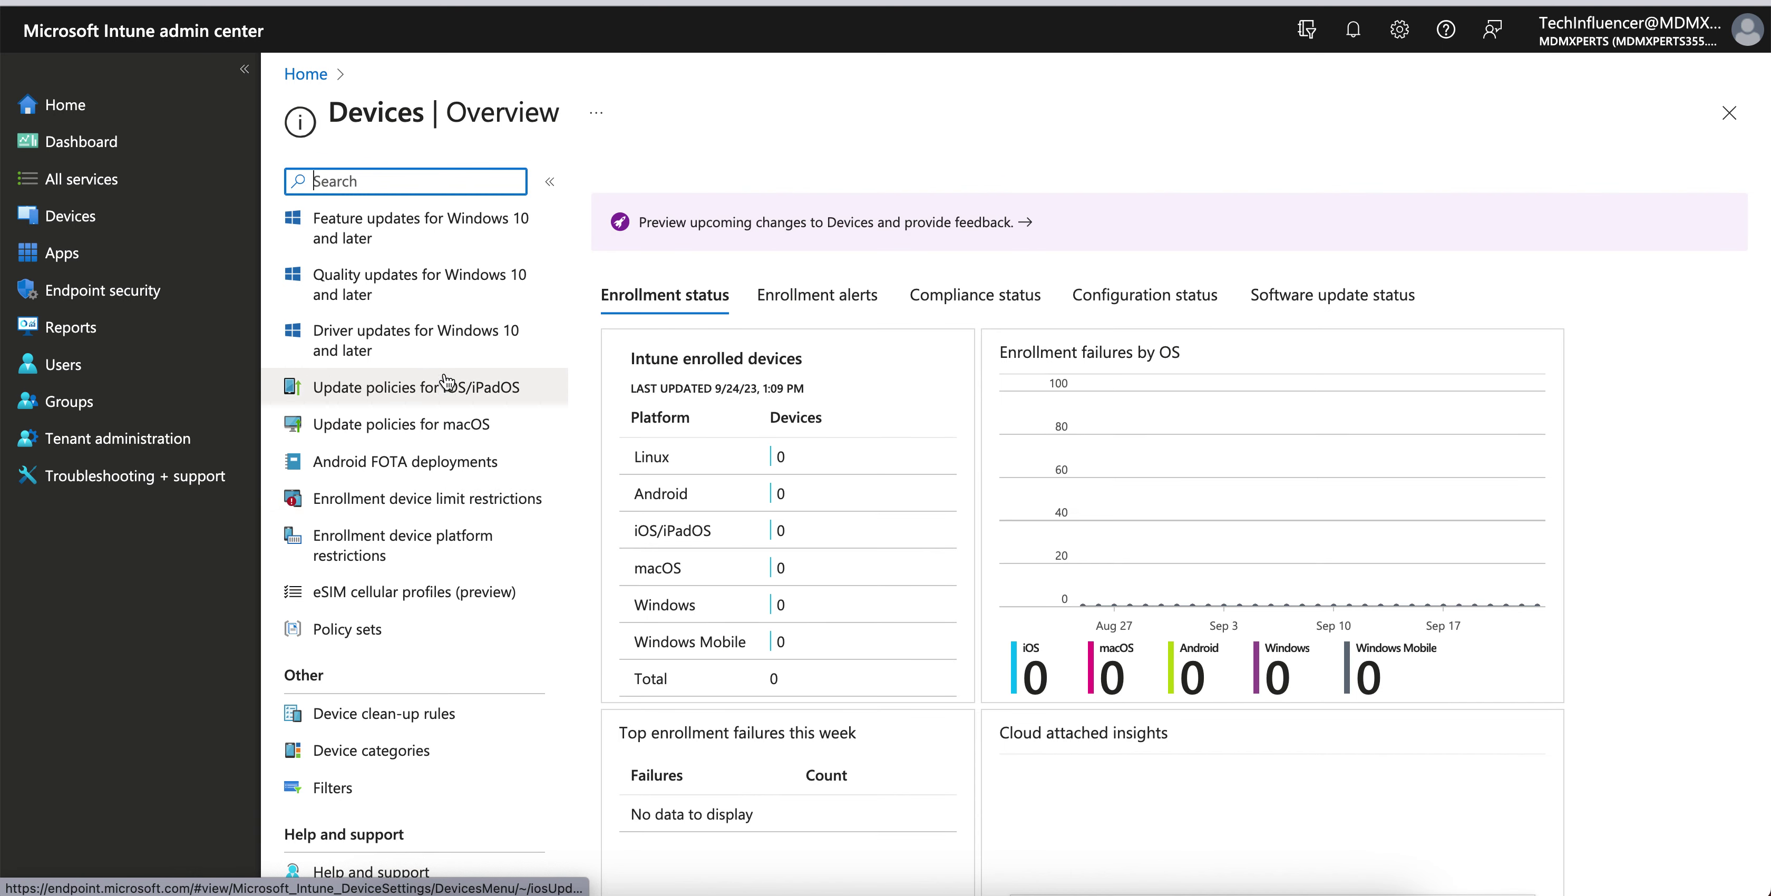
click(440, 347)
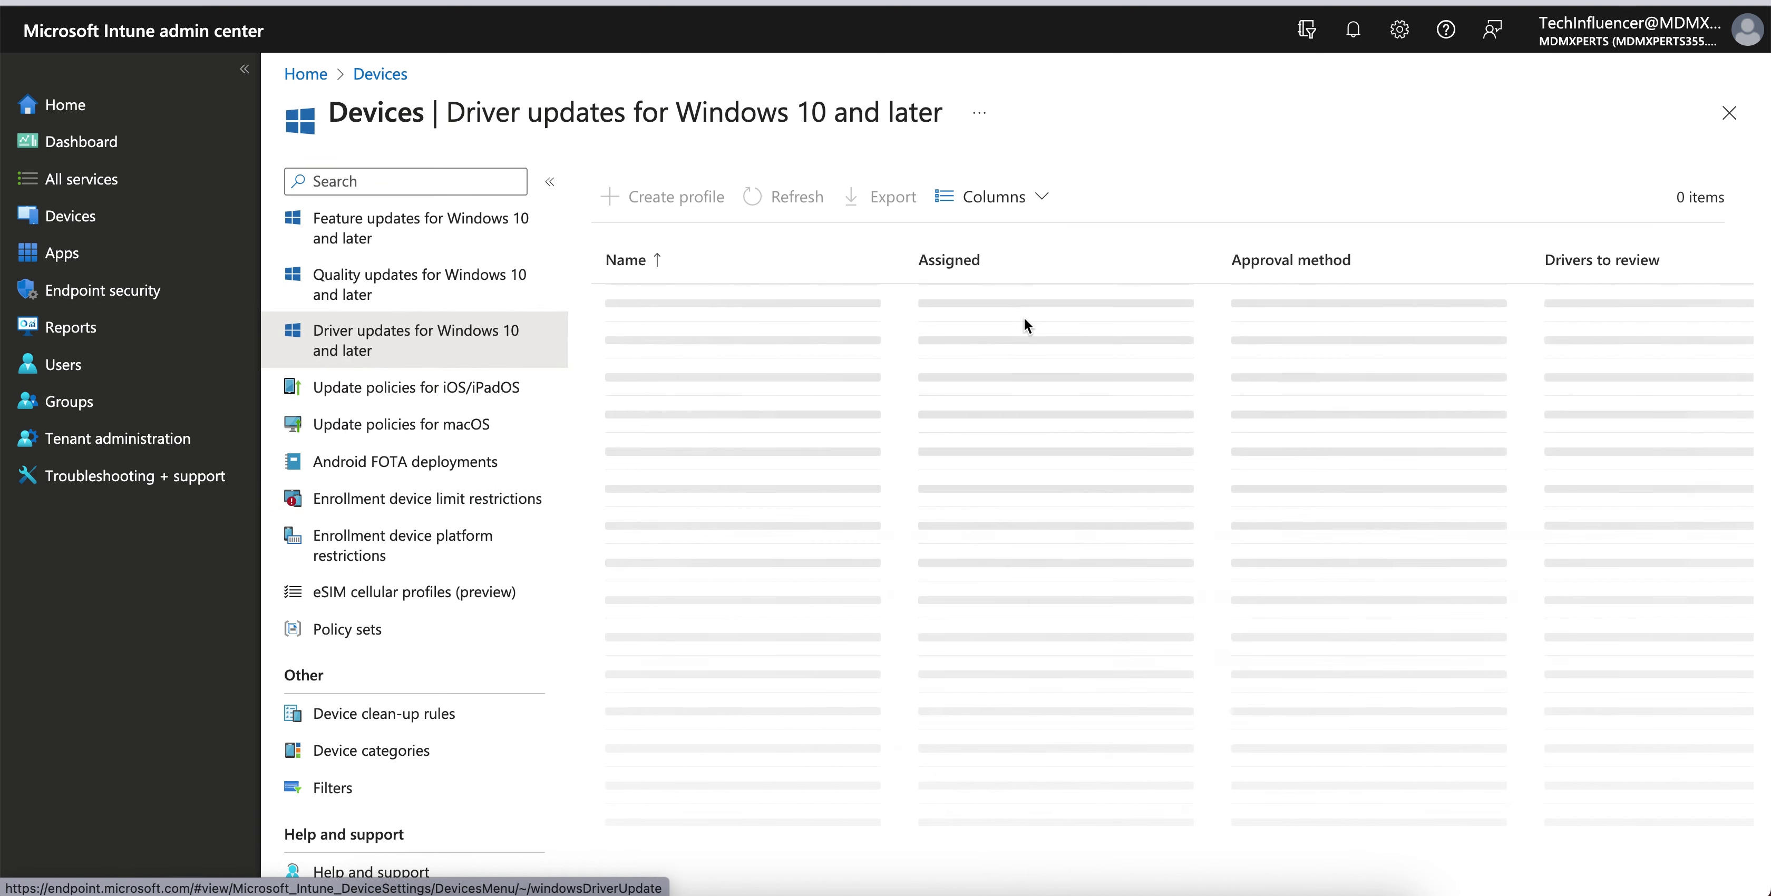
click(653, 197)
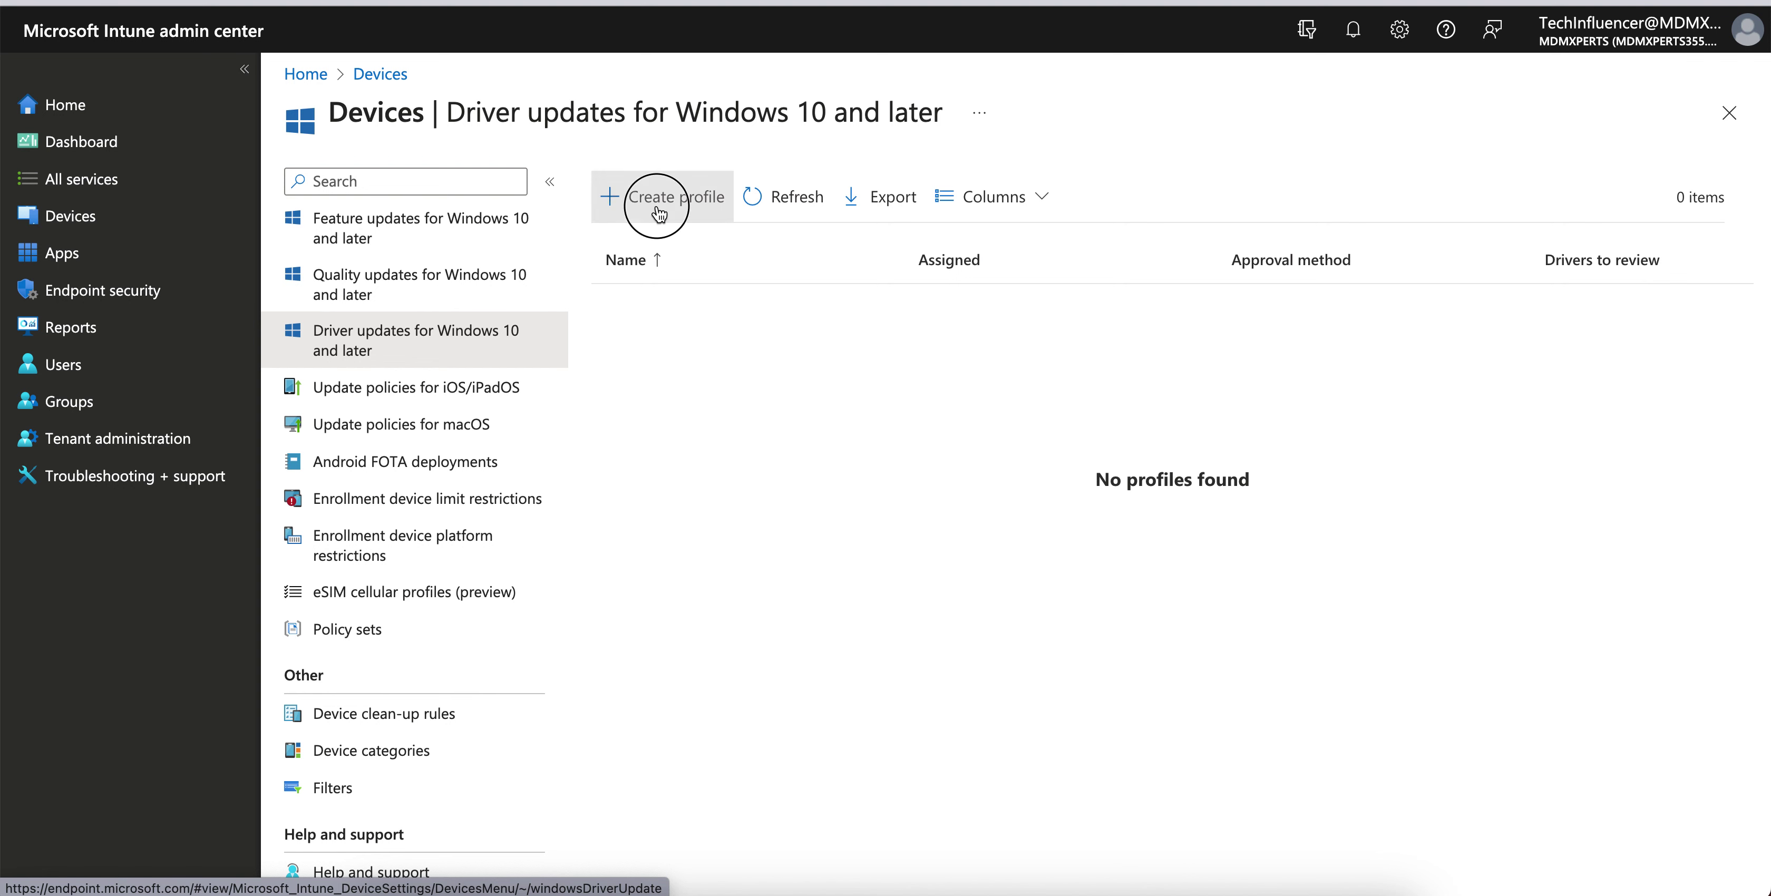
click(613, 252)
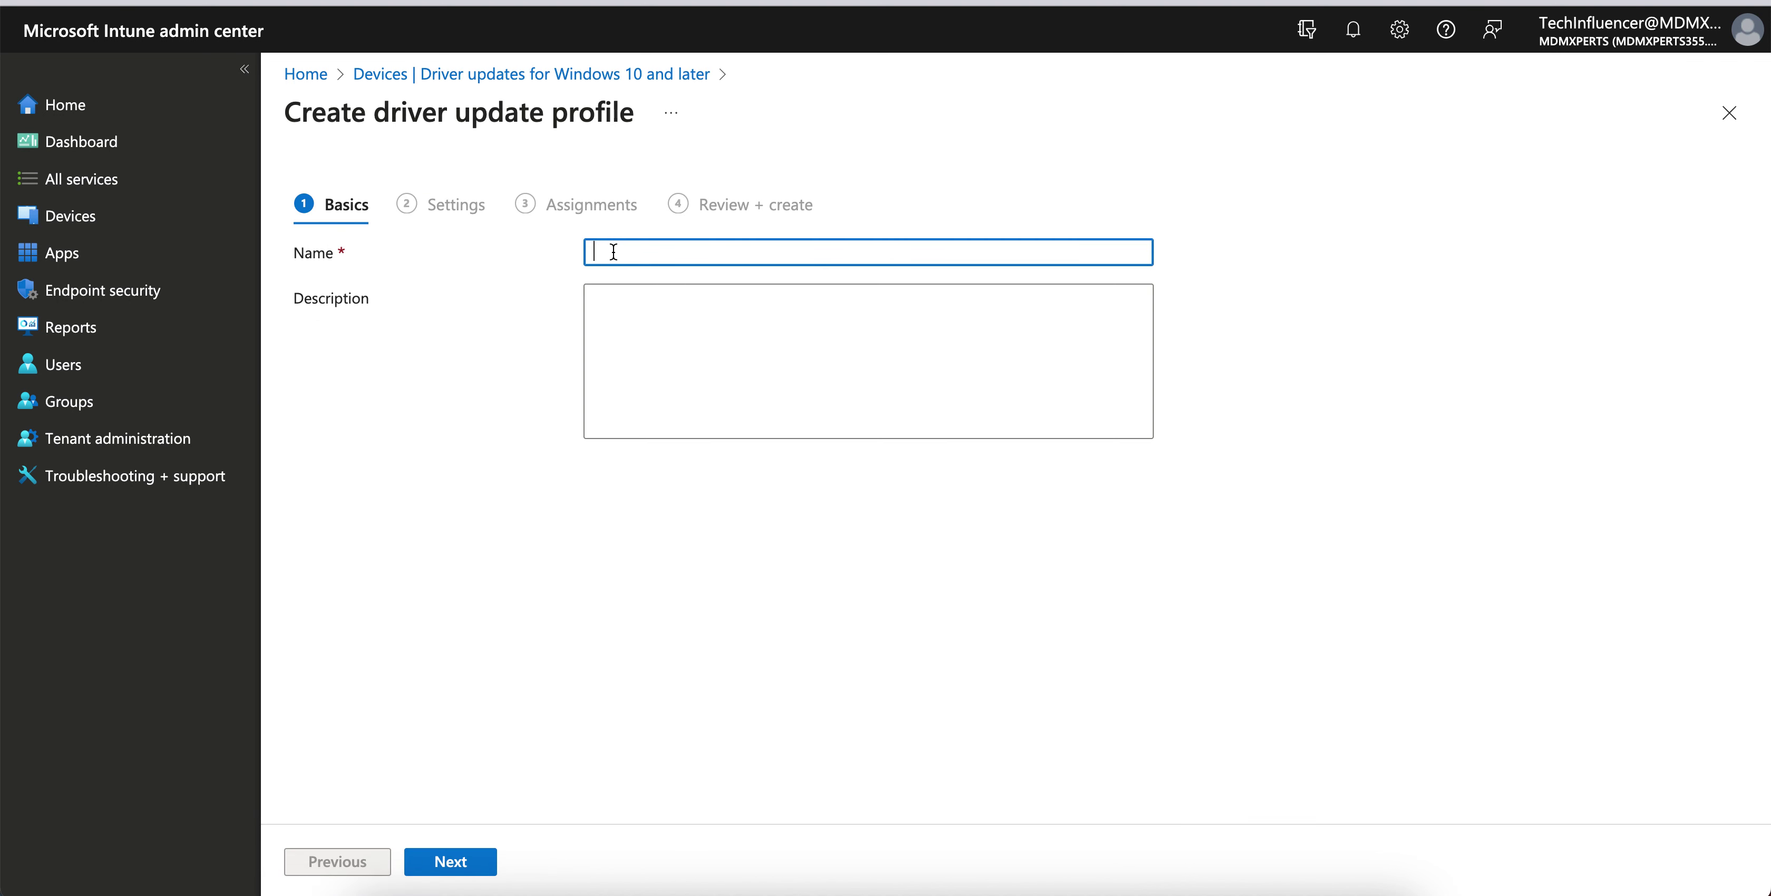